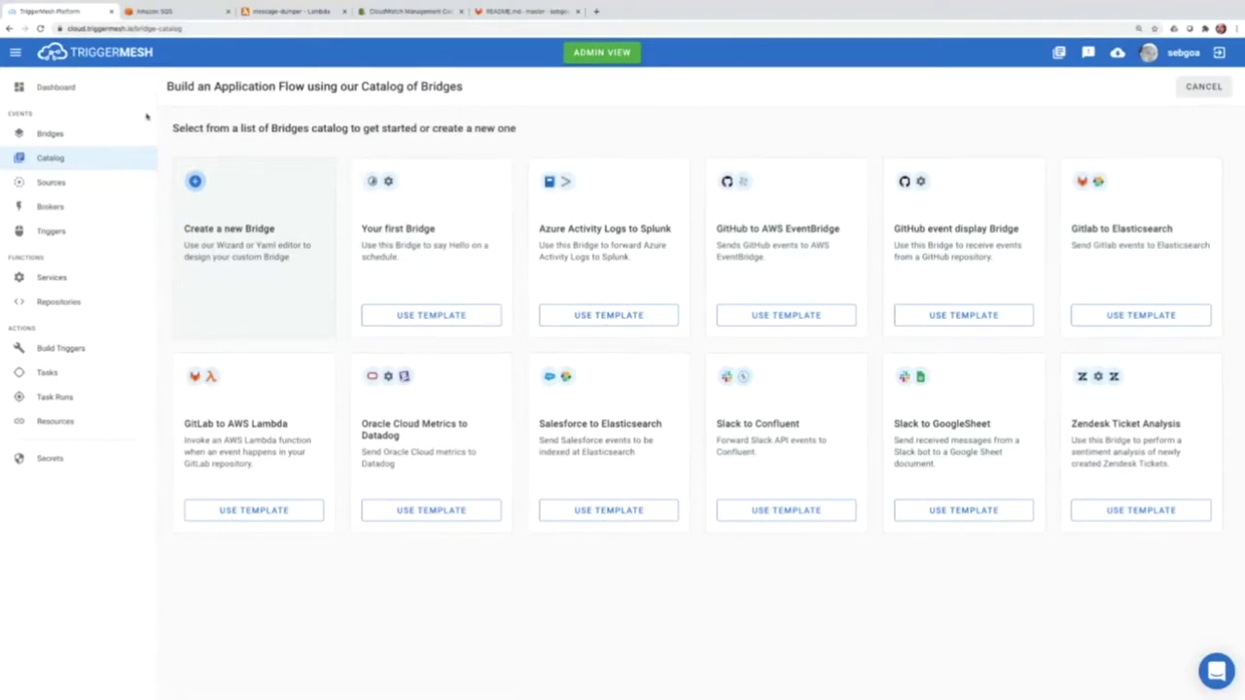
left_click(15, 53)
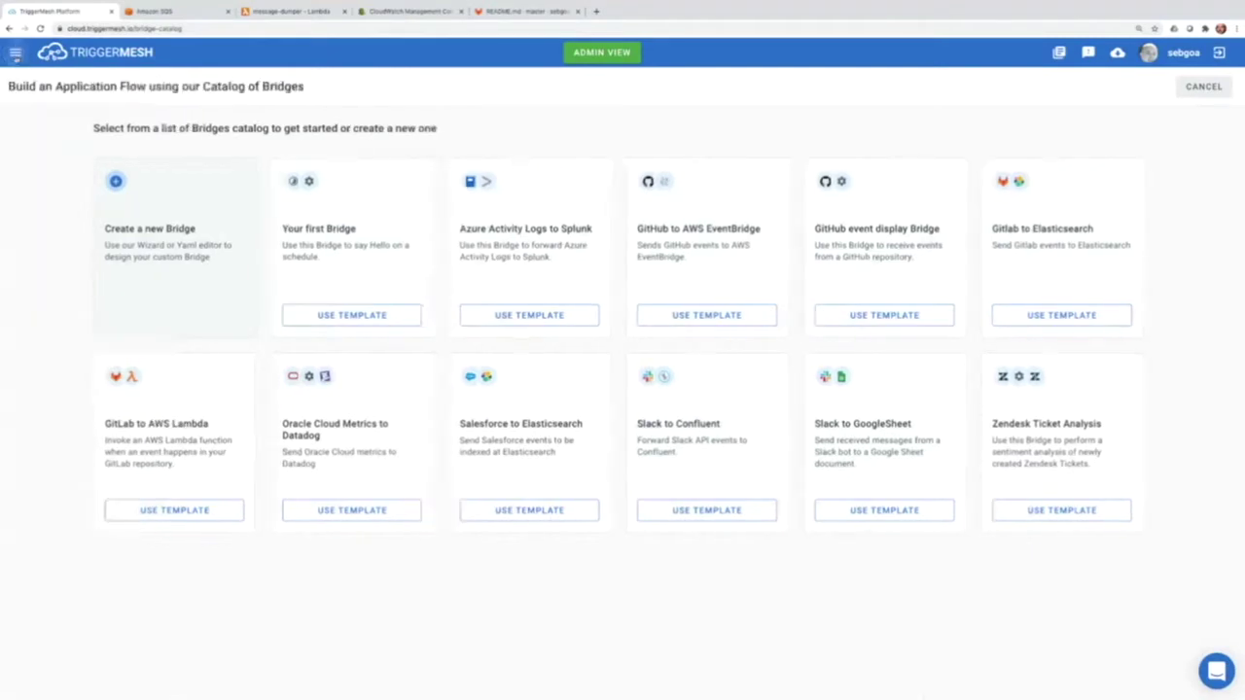
left_click(15, 53)
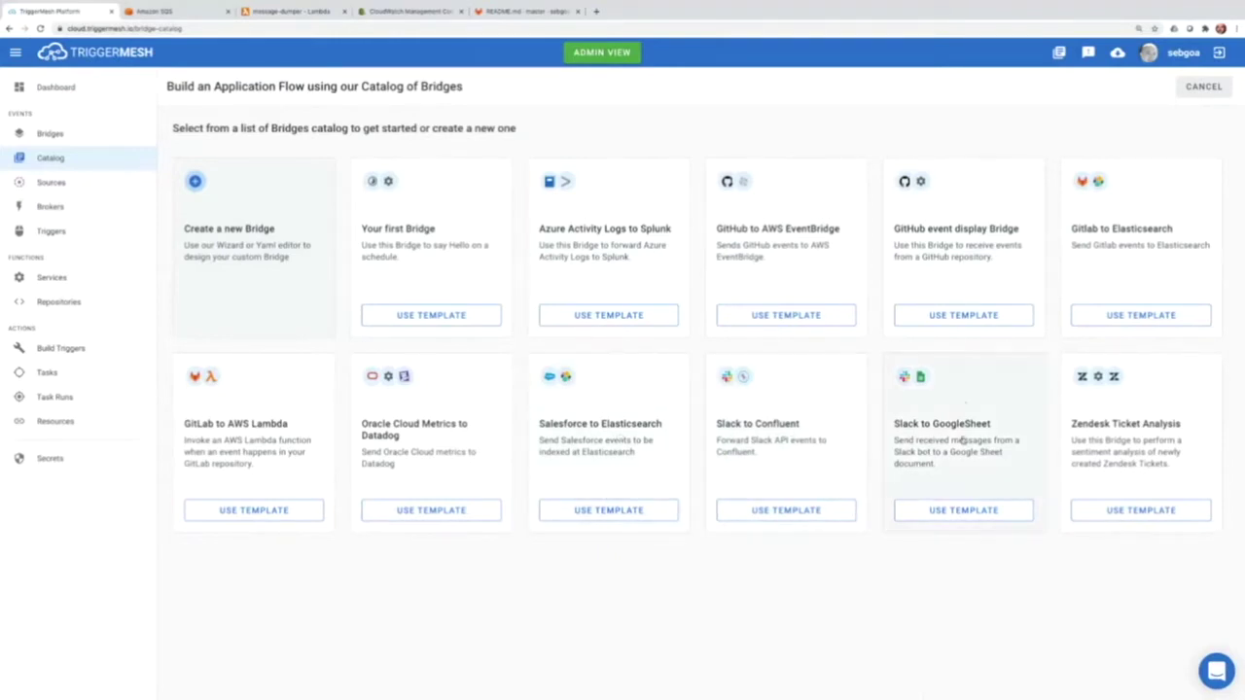
- Open the Gitlab to Elasticsearch bridge template and review the forms of its gitlab source and elastic target
left_click(1104, 322)
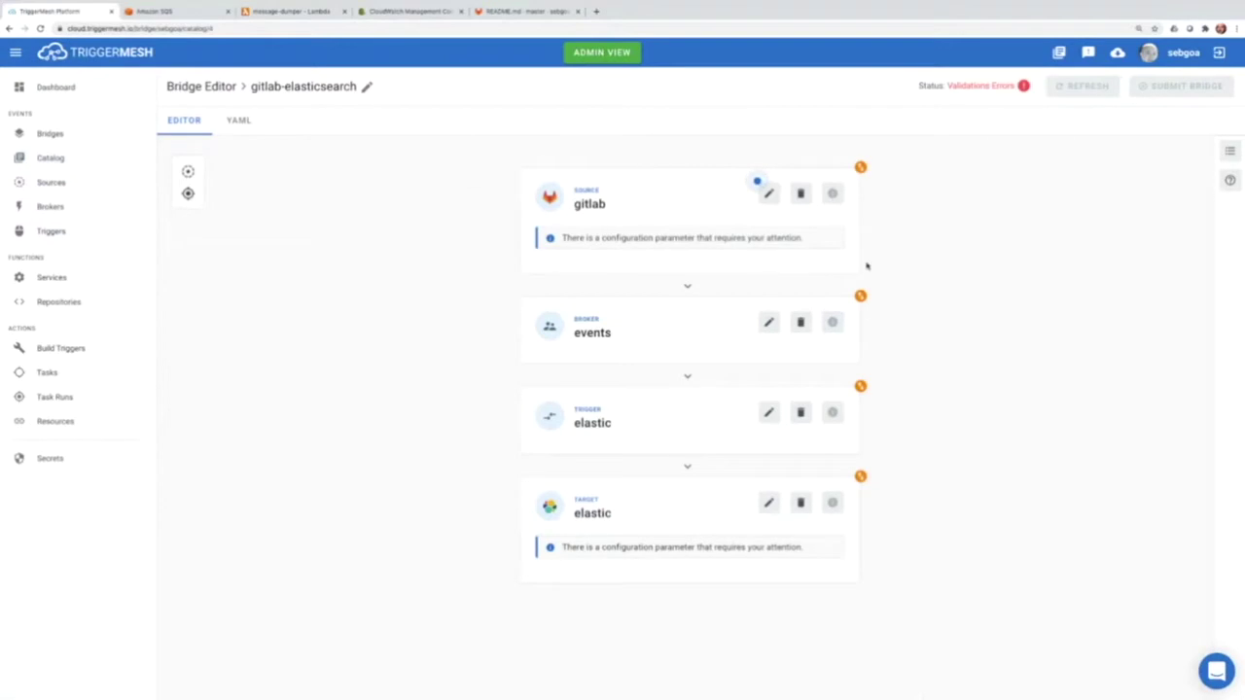
left_click(769, 195)
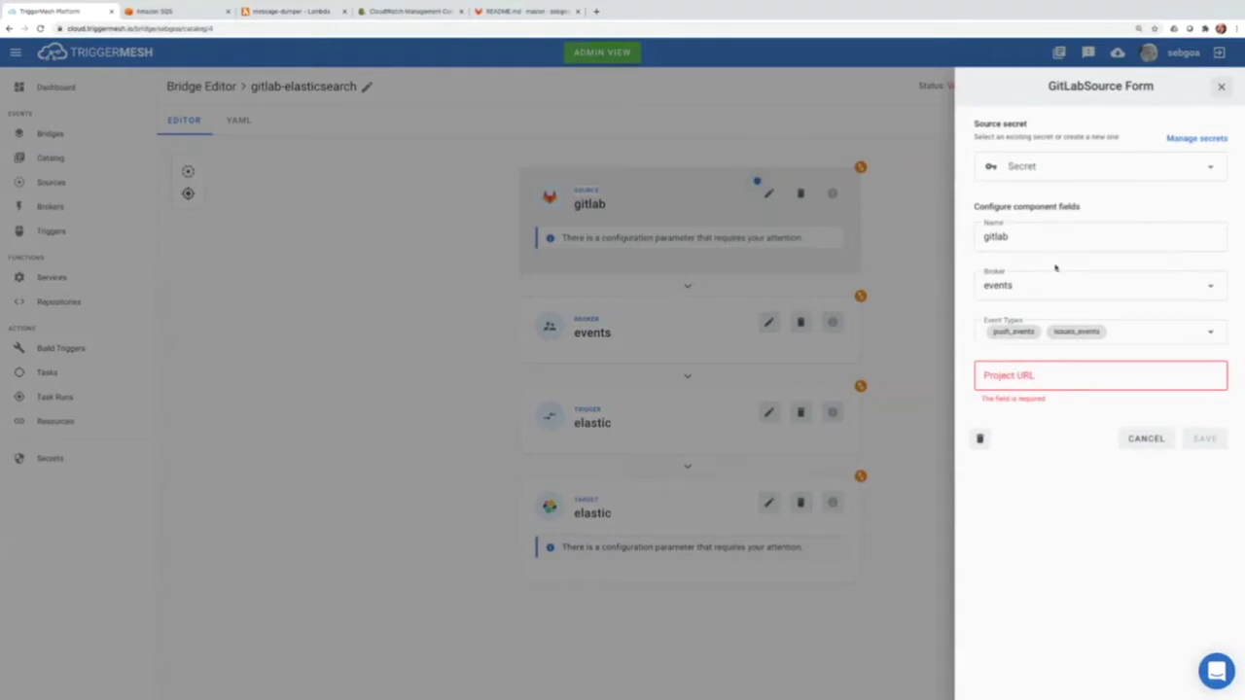
left_click(1223, 88)
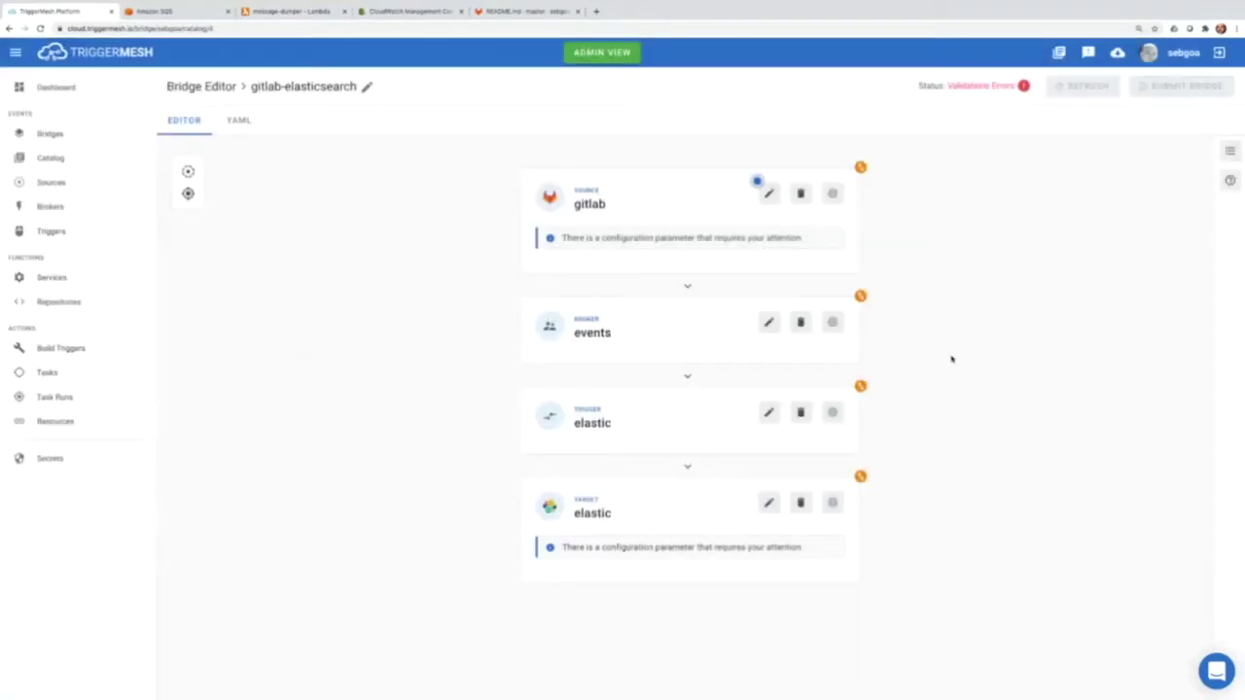
left_click(767, 503)
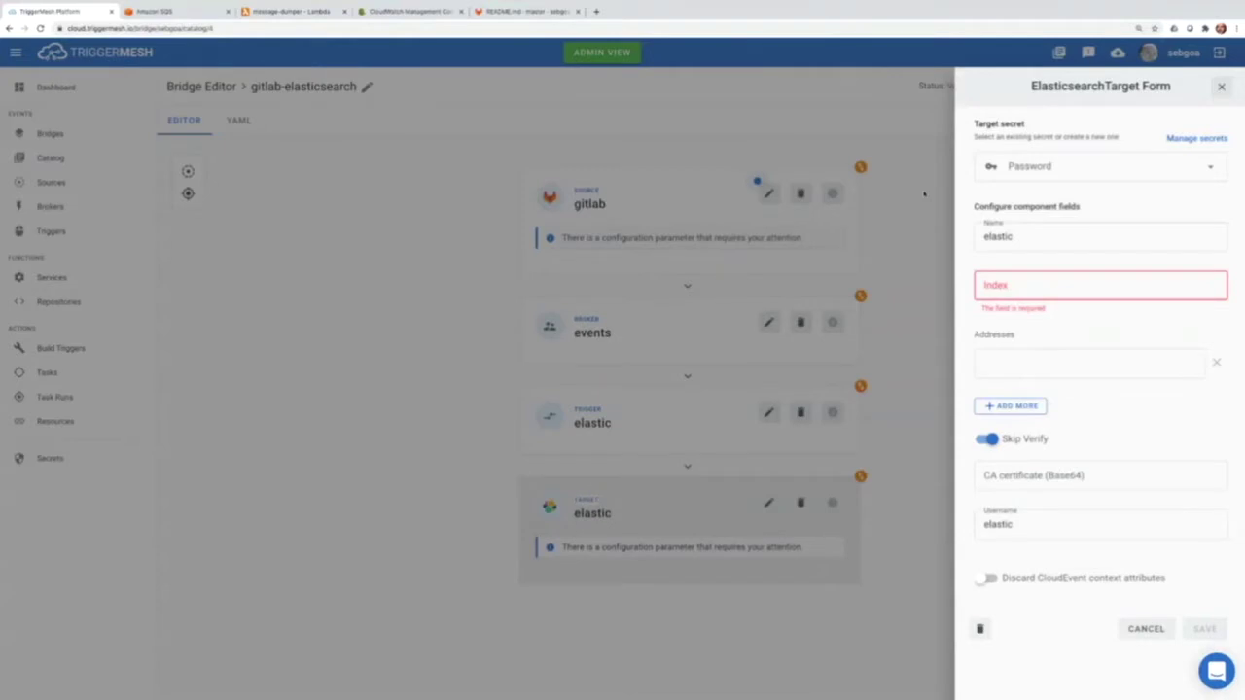
left_click(1222, 88)
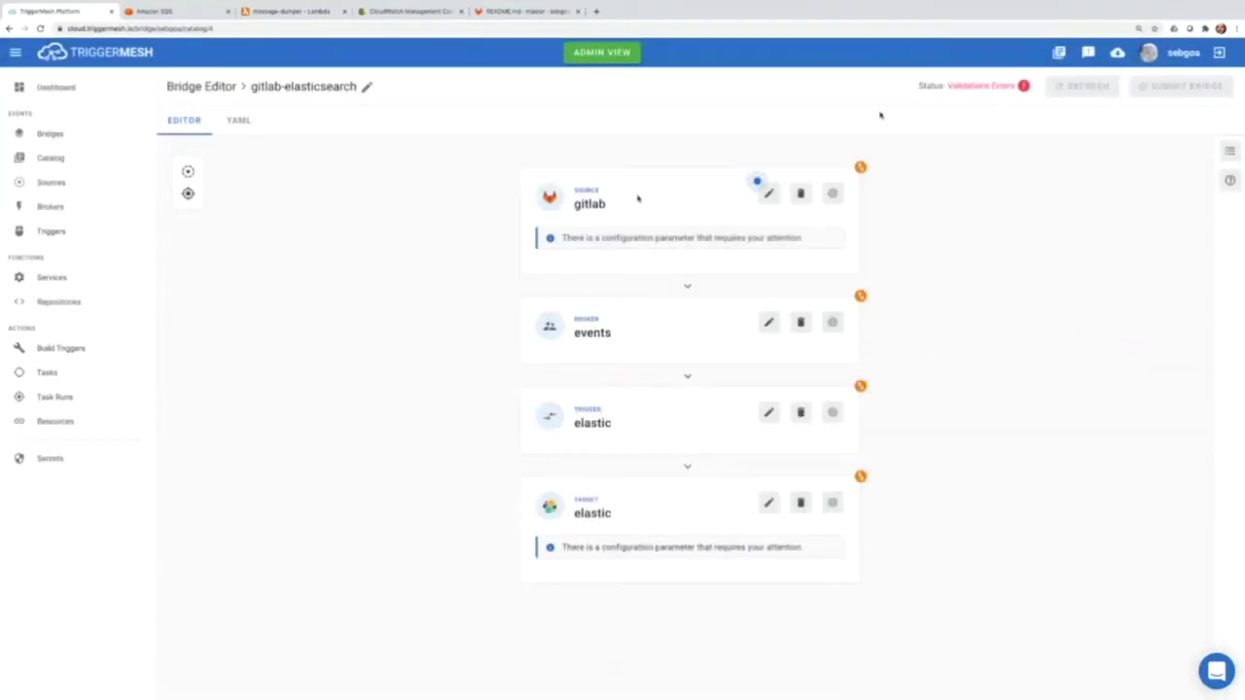
- Open the existing gitlab-lambda bridge and examine its YAML definition, including the metadata and the GitLabSource component
left_click(51, 136)
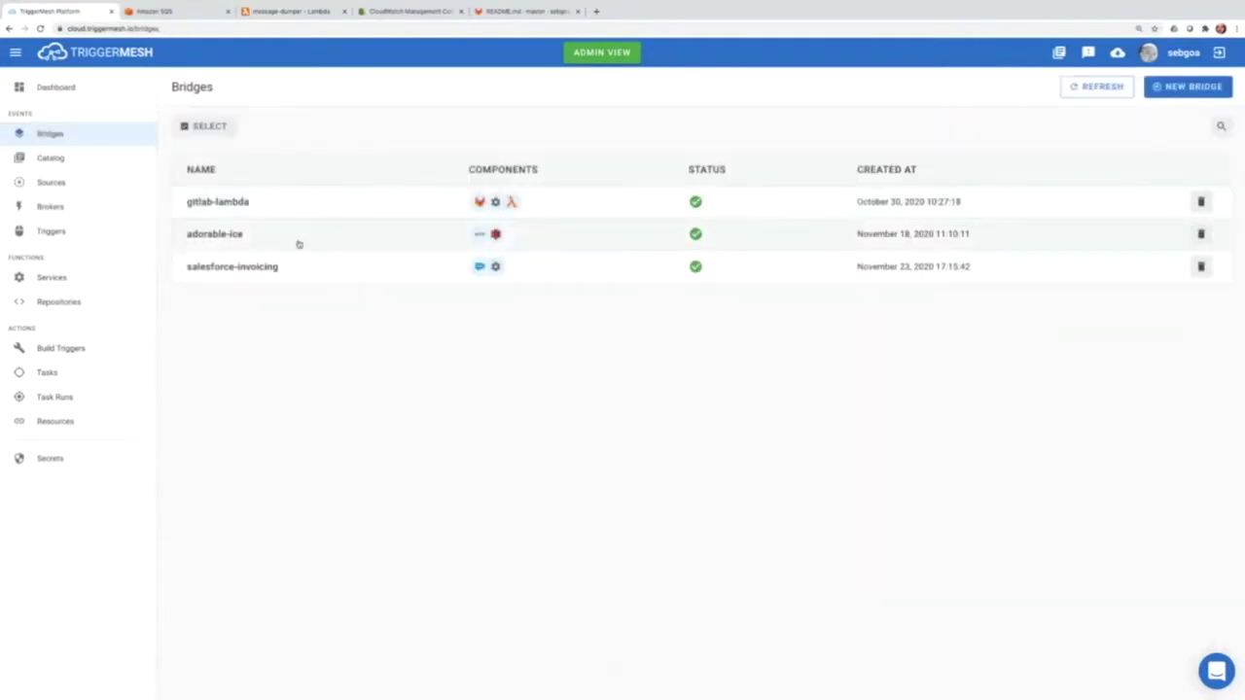
left_click(221, 203)
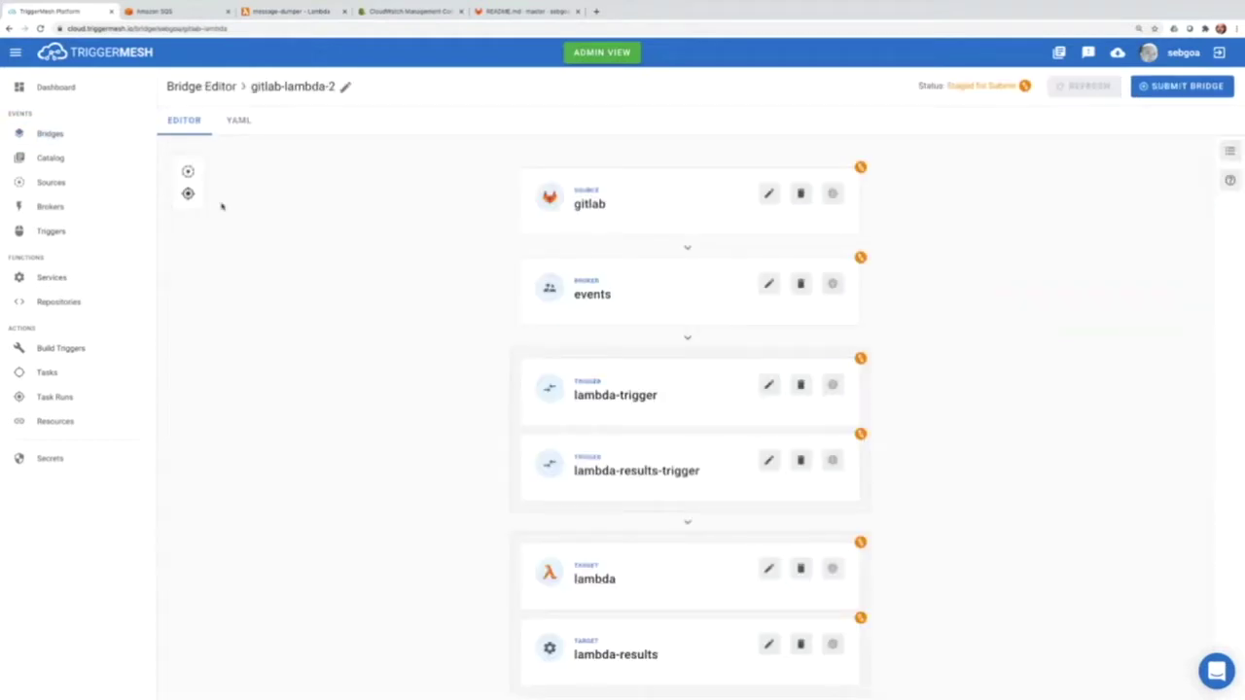
left_click(241, 122)
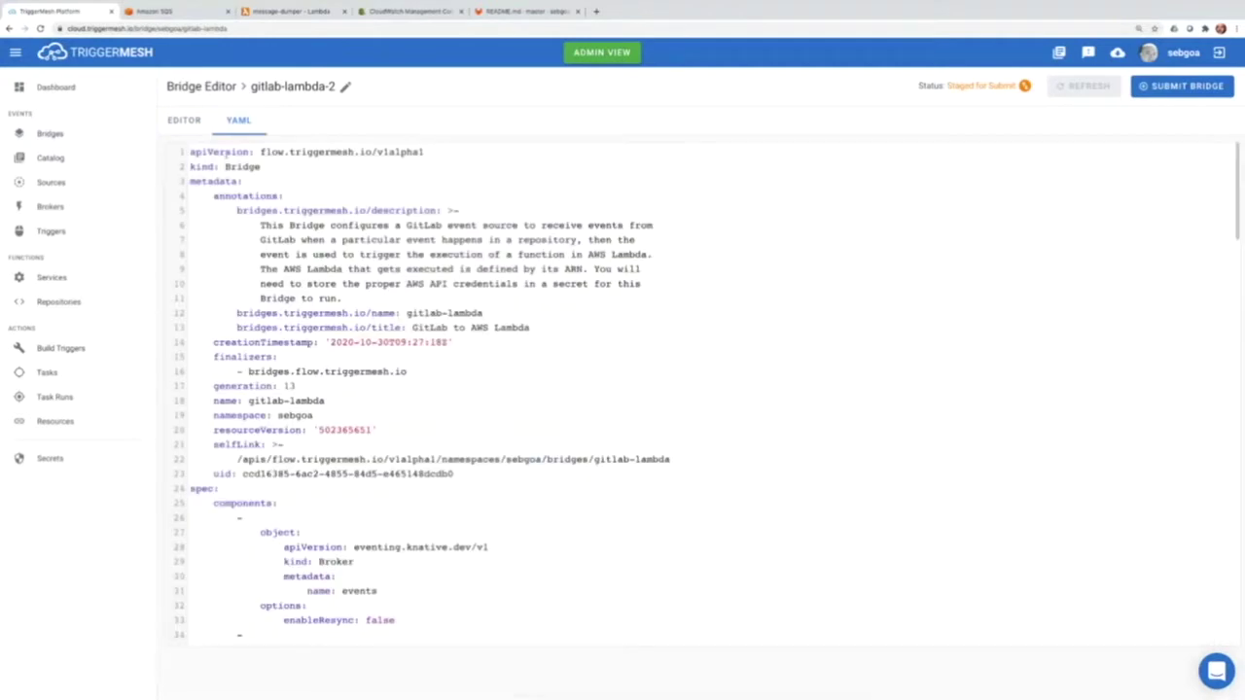
left_click_drag(192, 151, 396, 444)
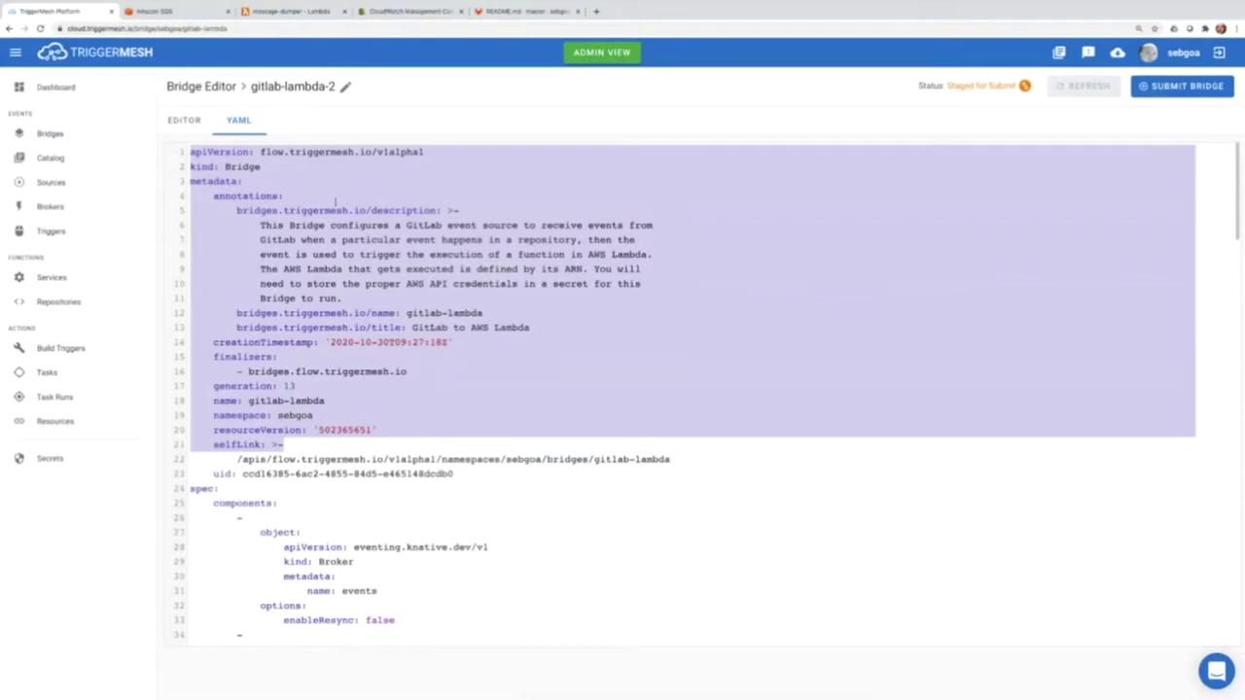
scroll(413, 195, "down", 1)
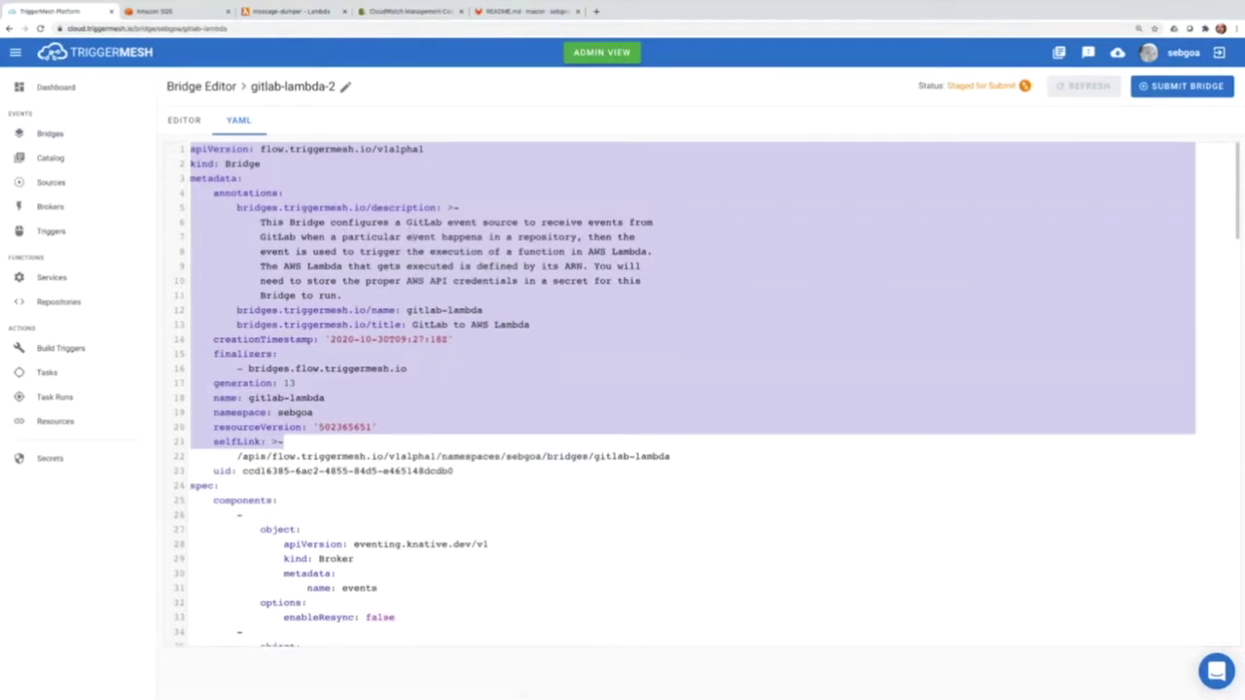
scroll(413, 240, "down", 5)
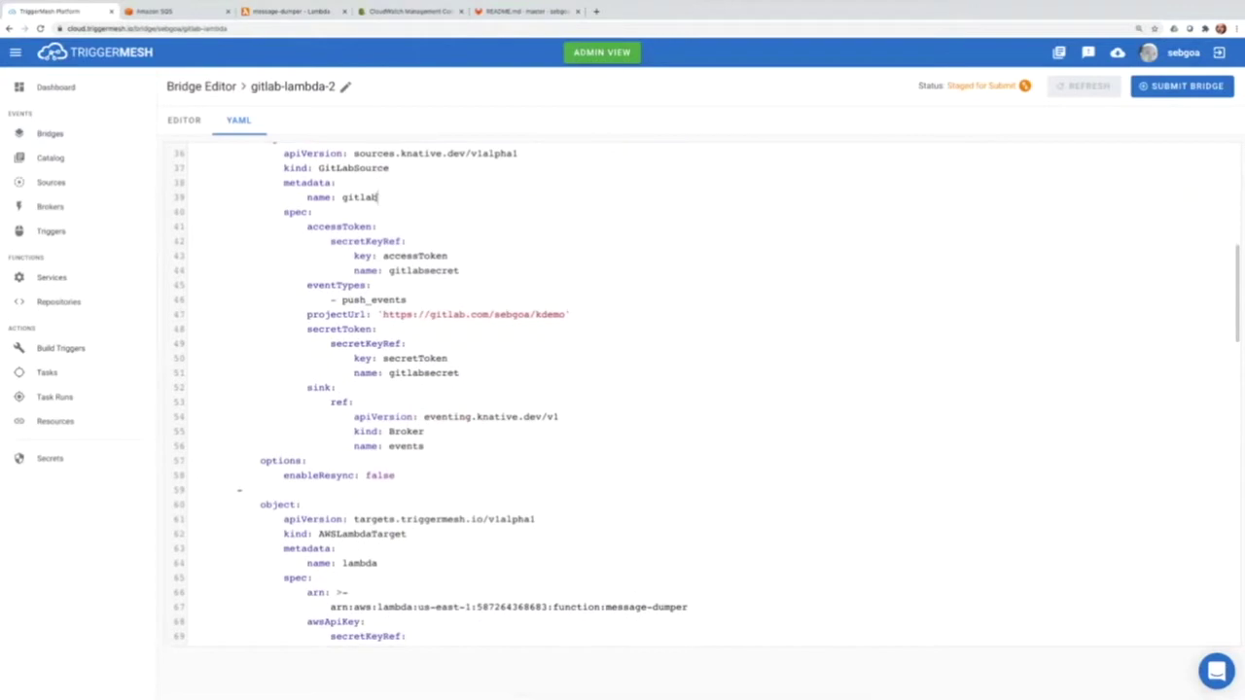
left_click(519, 499, "shift")
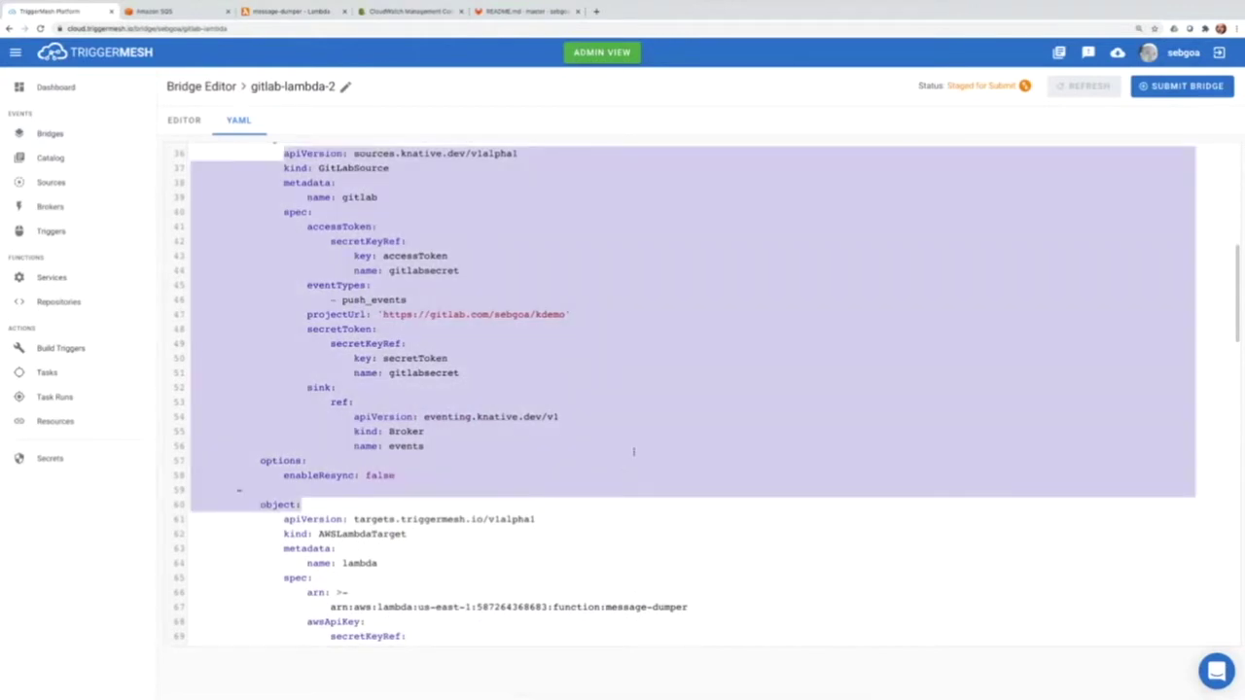
scroll(634, 450, "up", 5)
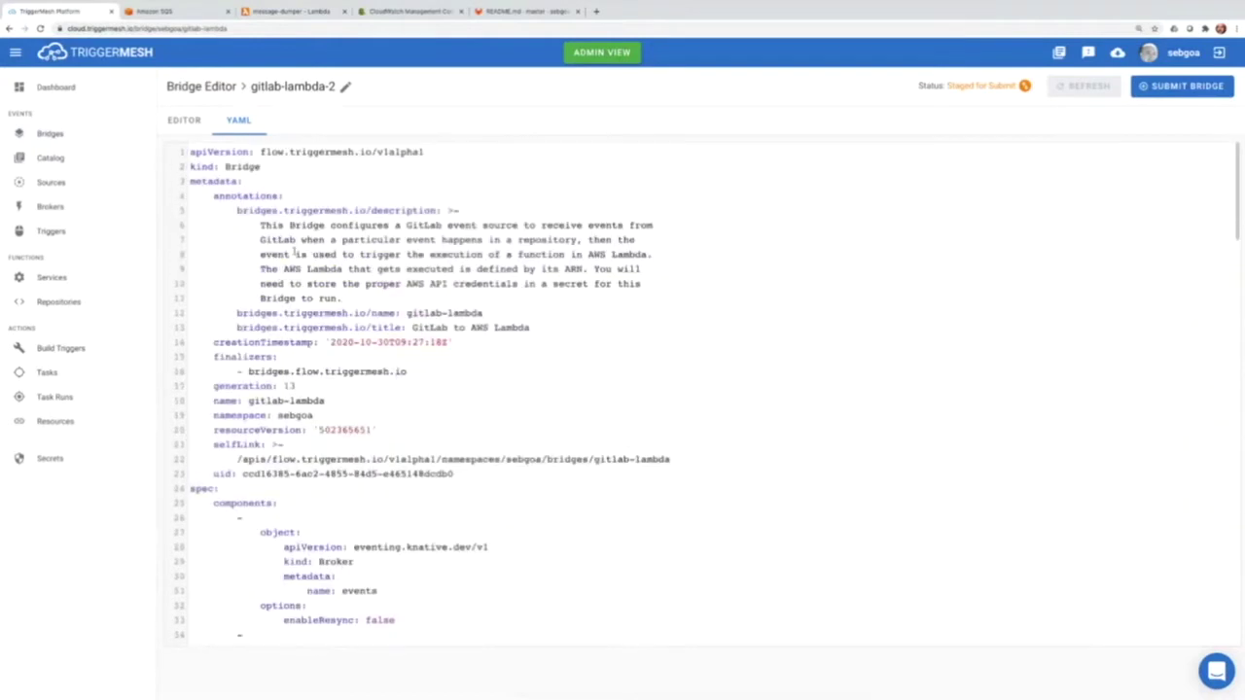
- Start a new bridge from the catalog and choose AWS SQS as its event source
left_click(55, 161)
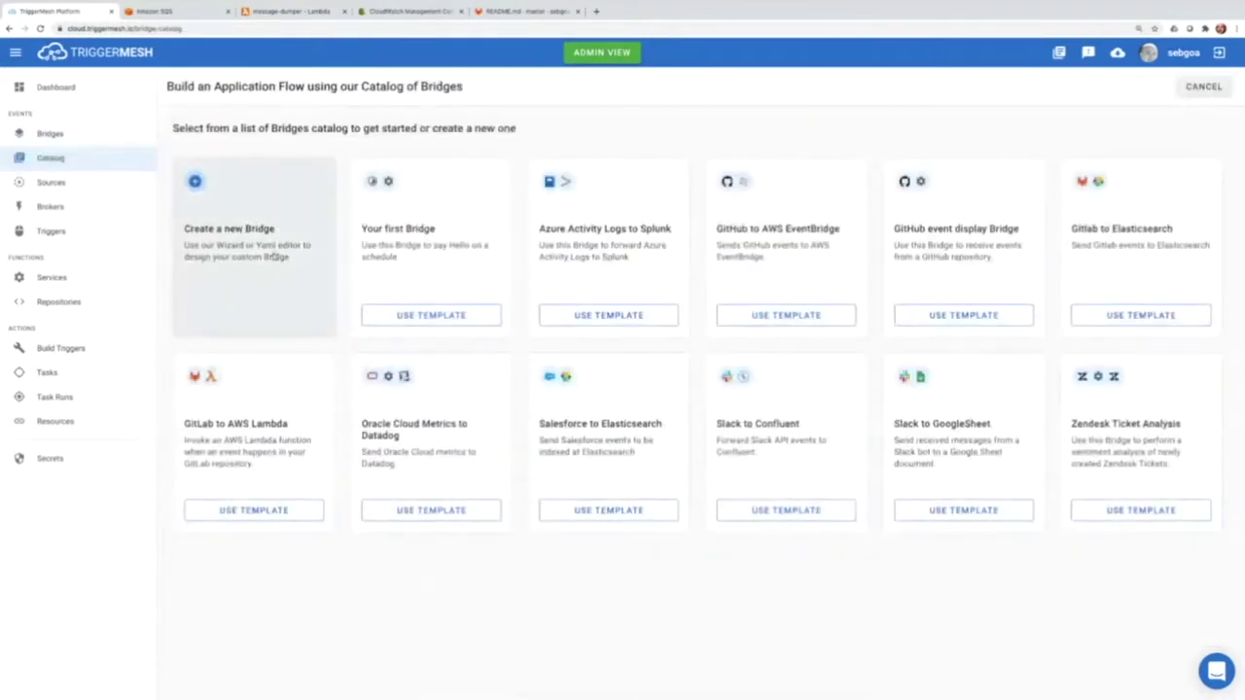
left_click(244, 234)
left_click(678, 204)
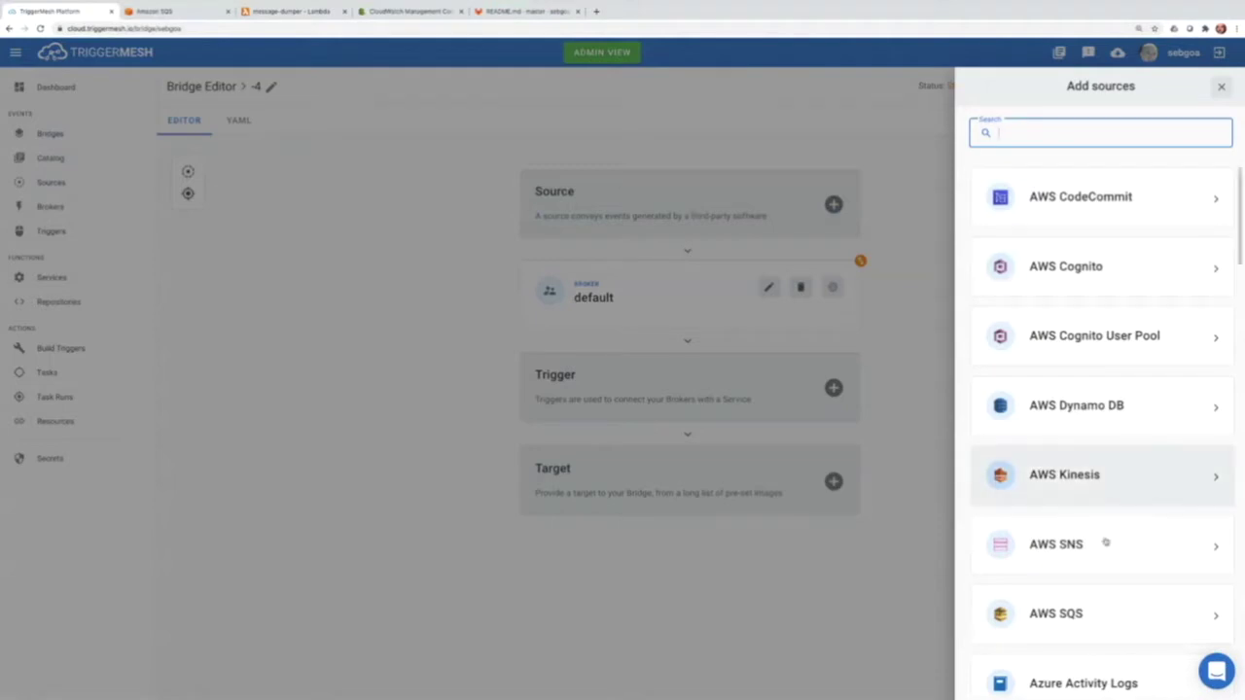
scroll(1106, 542, "down", 6)
scroll(1091, 304, "up", 5)
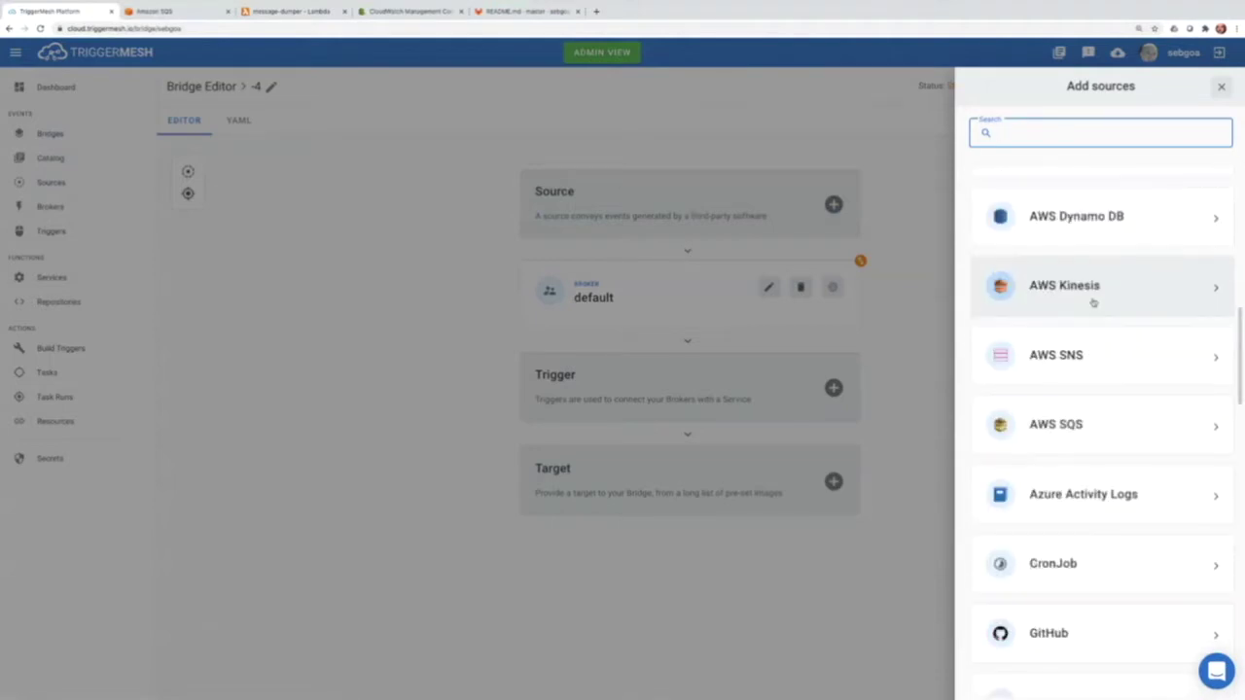
left_click(1094, 504)
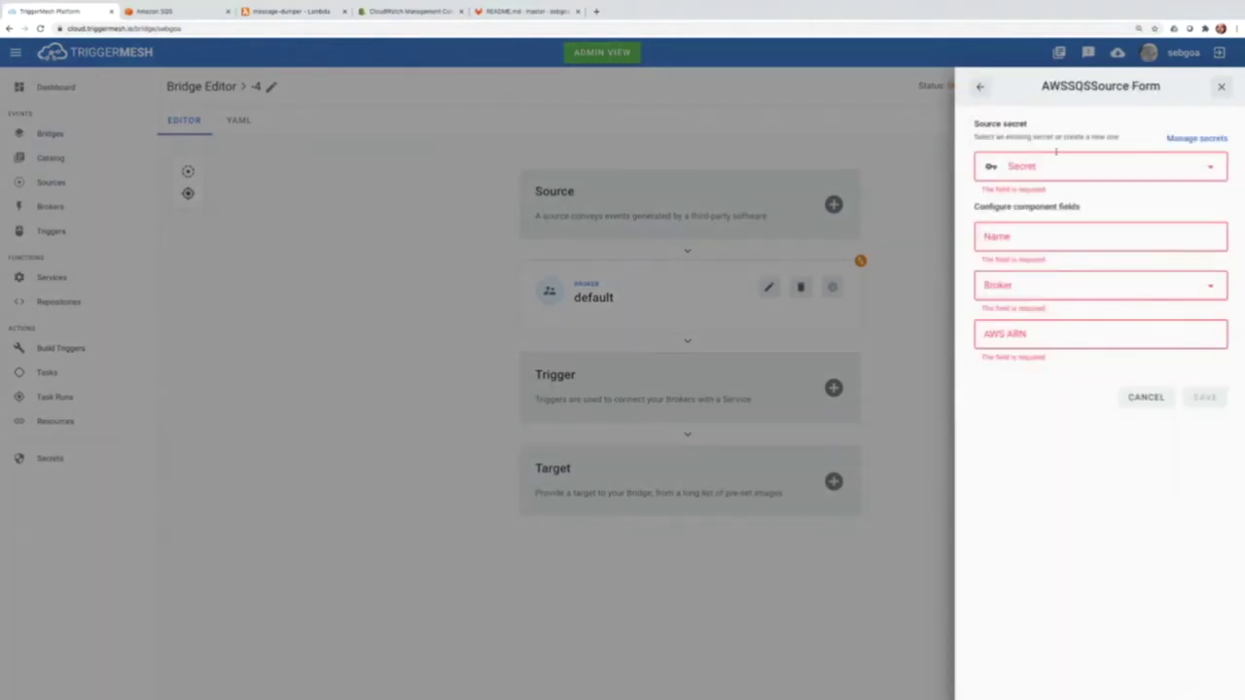
- Configure the SQS source with the awscreds secret, the name redhatdemo and the default broker
left_click(1057, 166)
left_click(1034, 205)
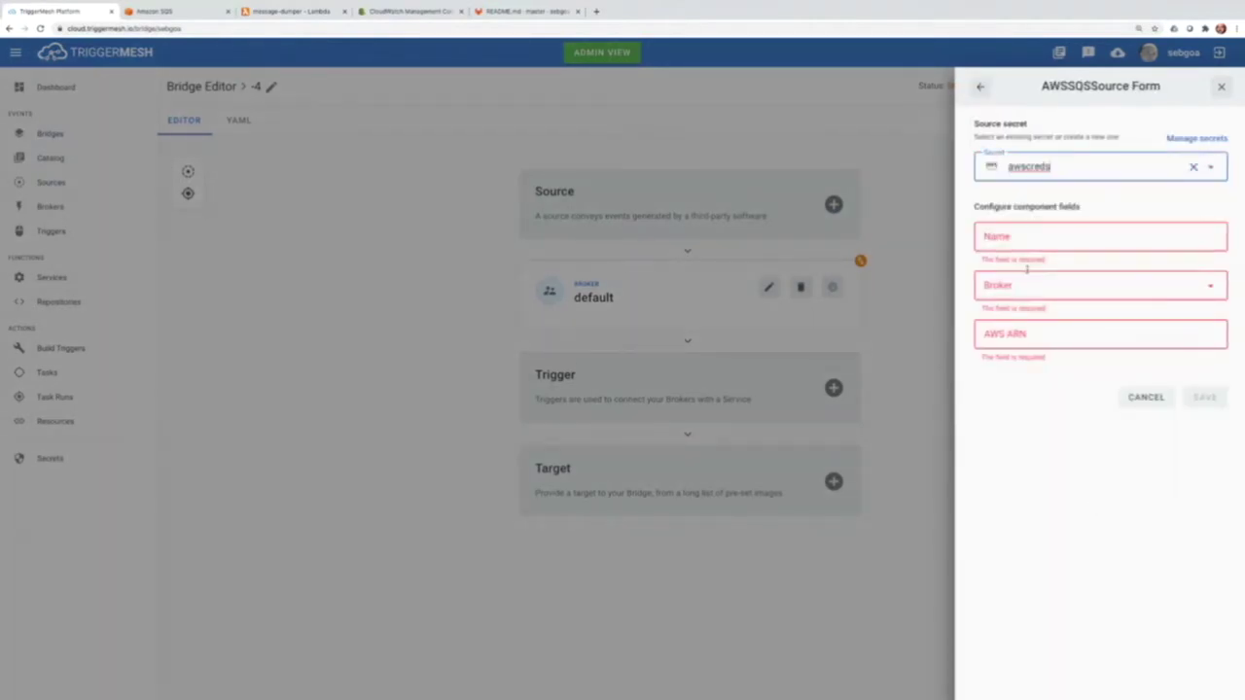
left_click(1010, 237)
type("red")
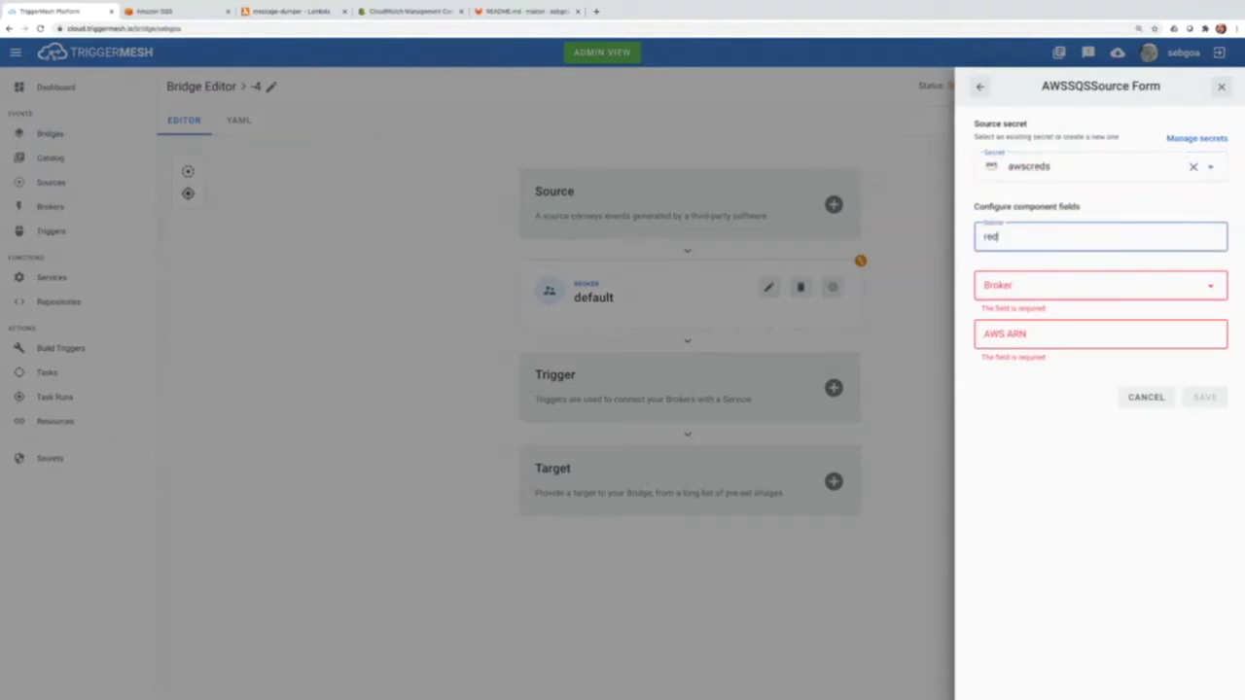
type("hatdemo")
left_click(1087, 282)
left_click(1019, 324)
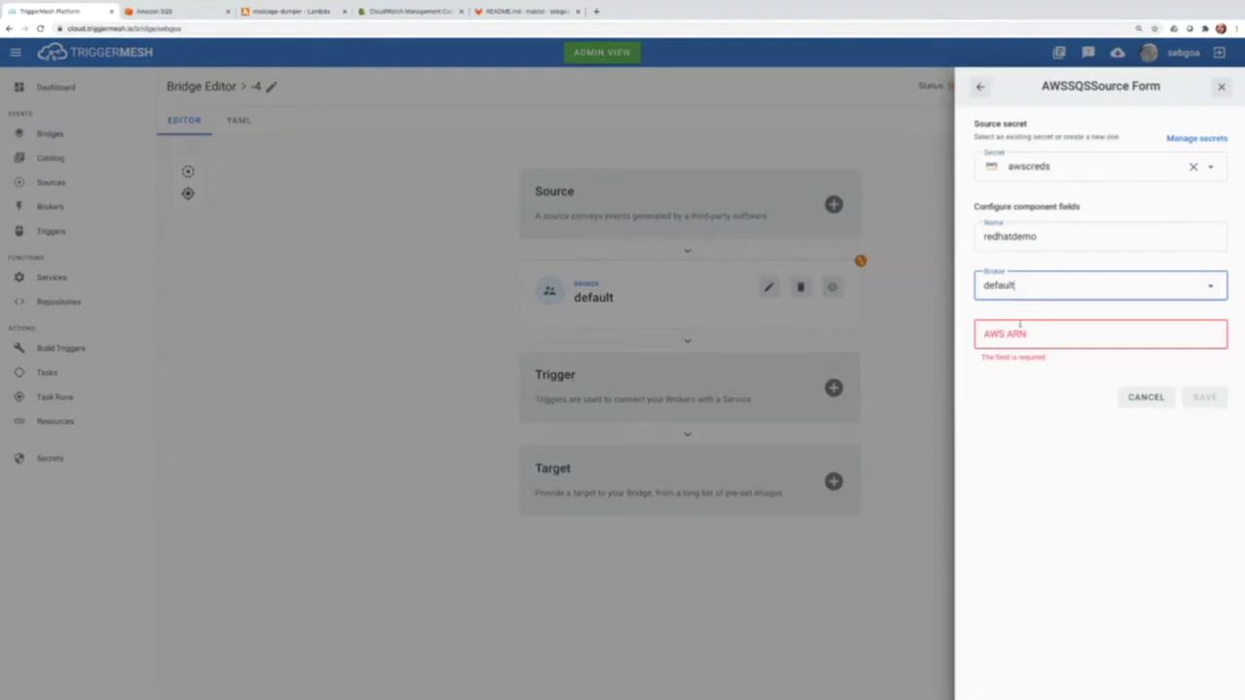
- Copy the triggermesh queue's ARN from the Amazon SQS console into the source's AWS ARN field in TriggerMesh and save the source
left_click(1033, 332)
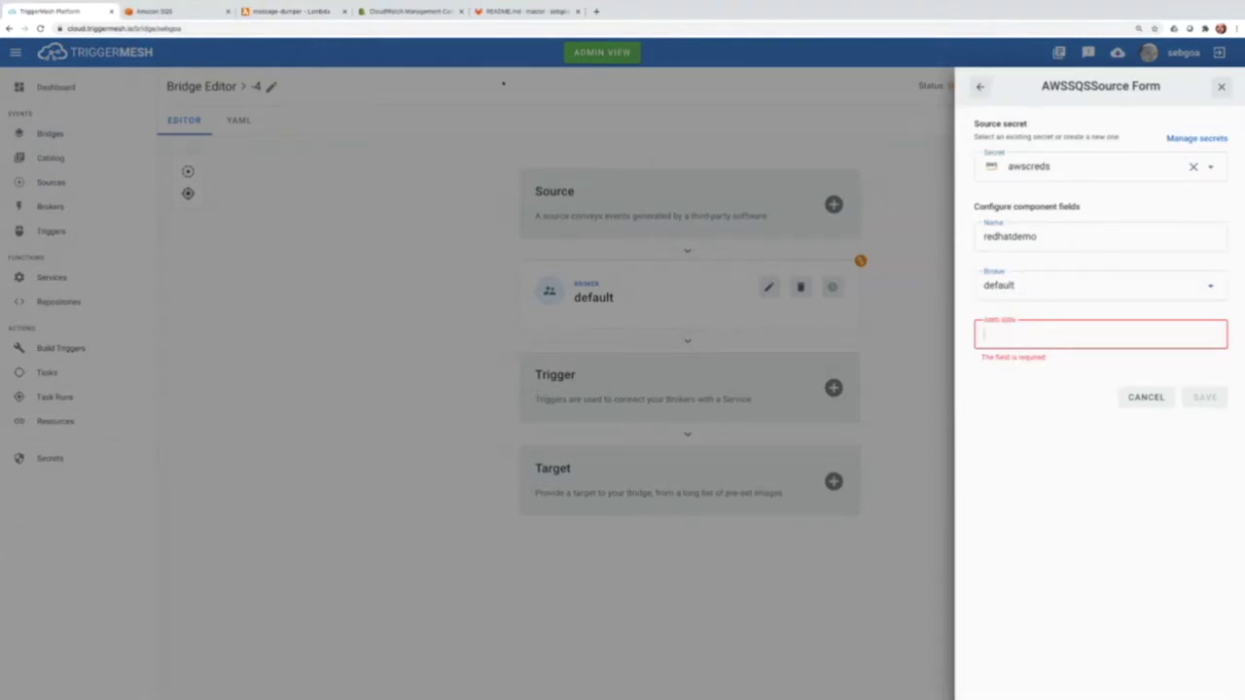
left_click(192, 14)
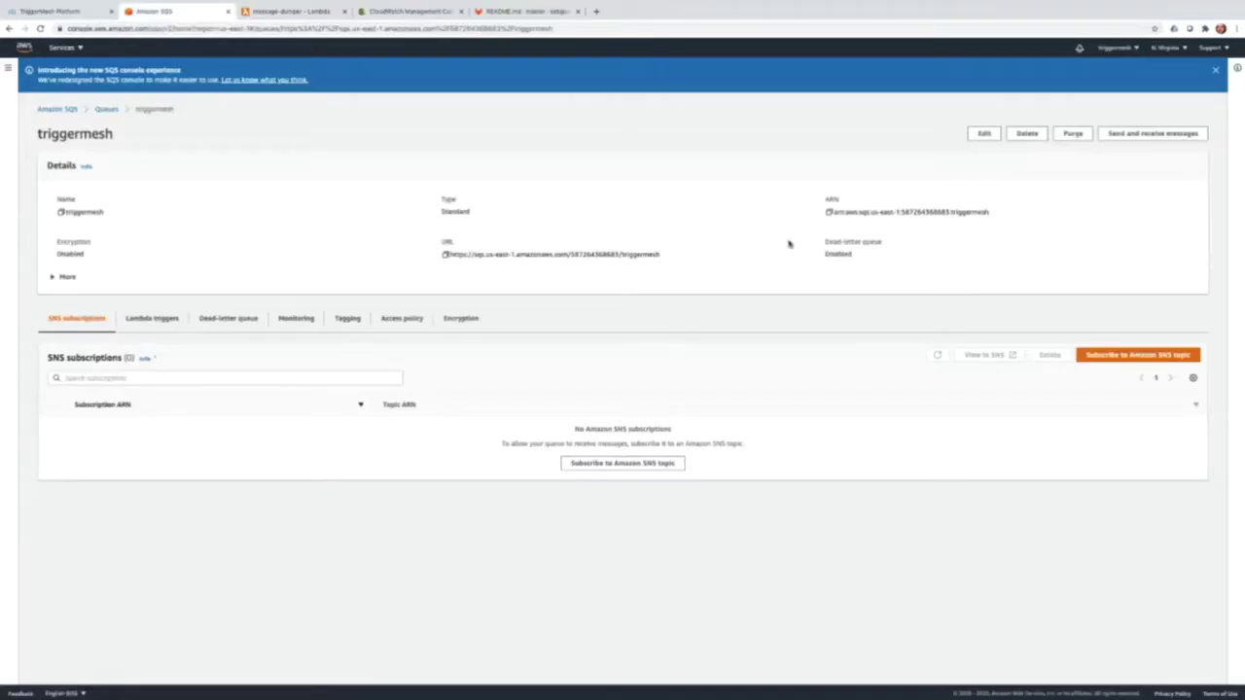
key("ctrl+plus")
key("ctrl+plus")
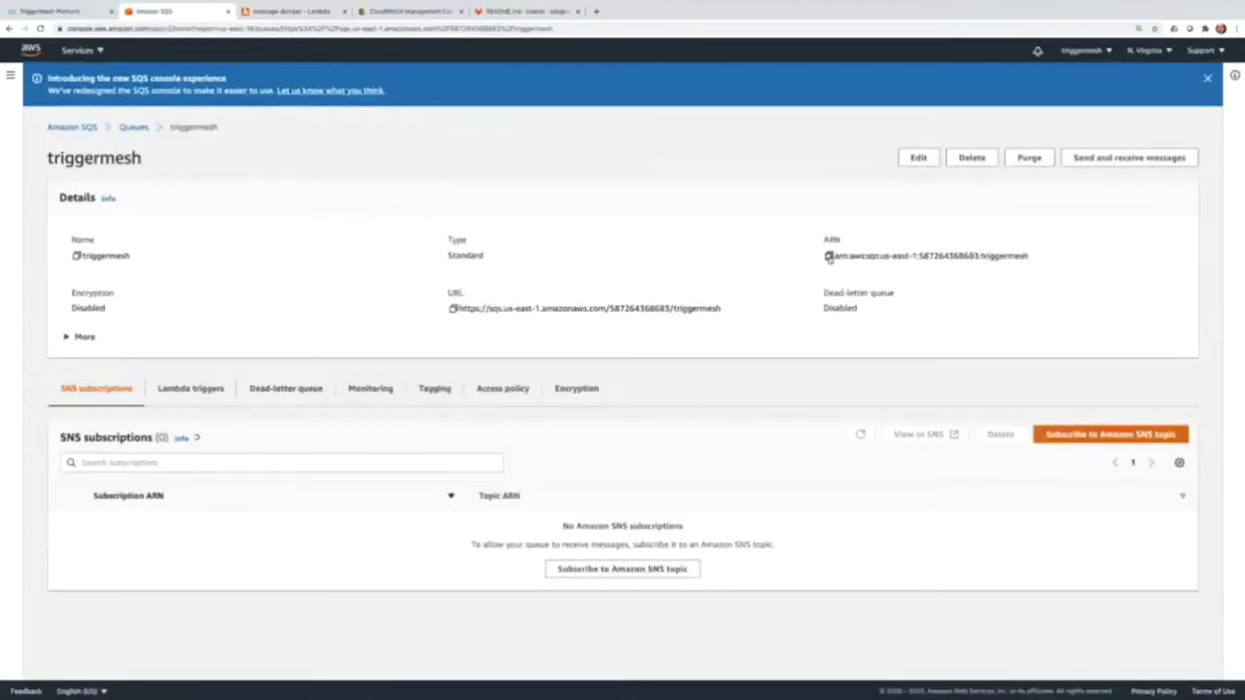
left_click(828, 257)
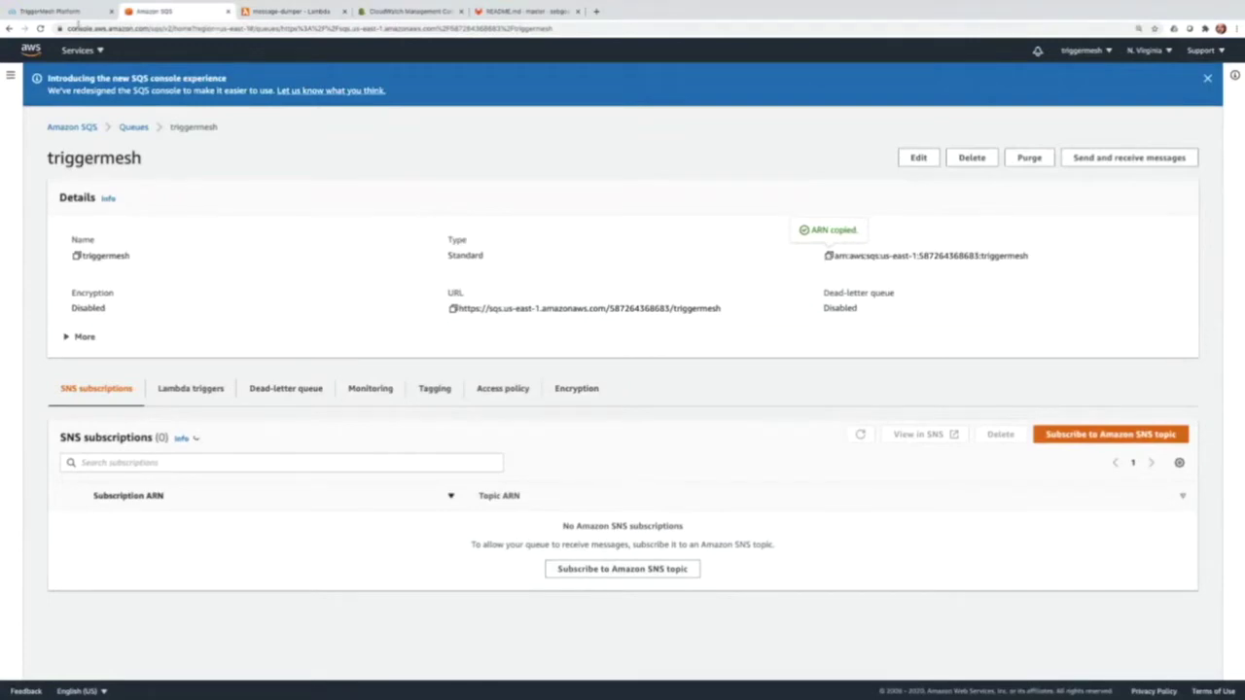
left_click(68, 12)
key("ctrl+v")
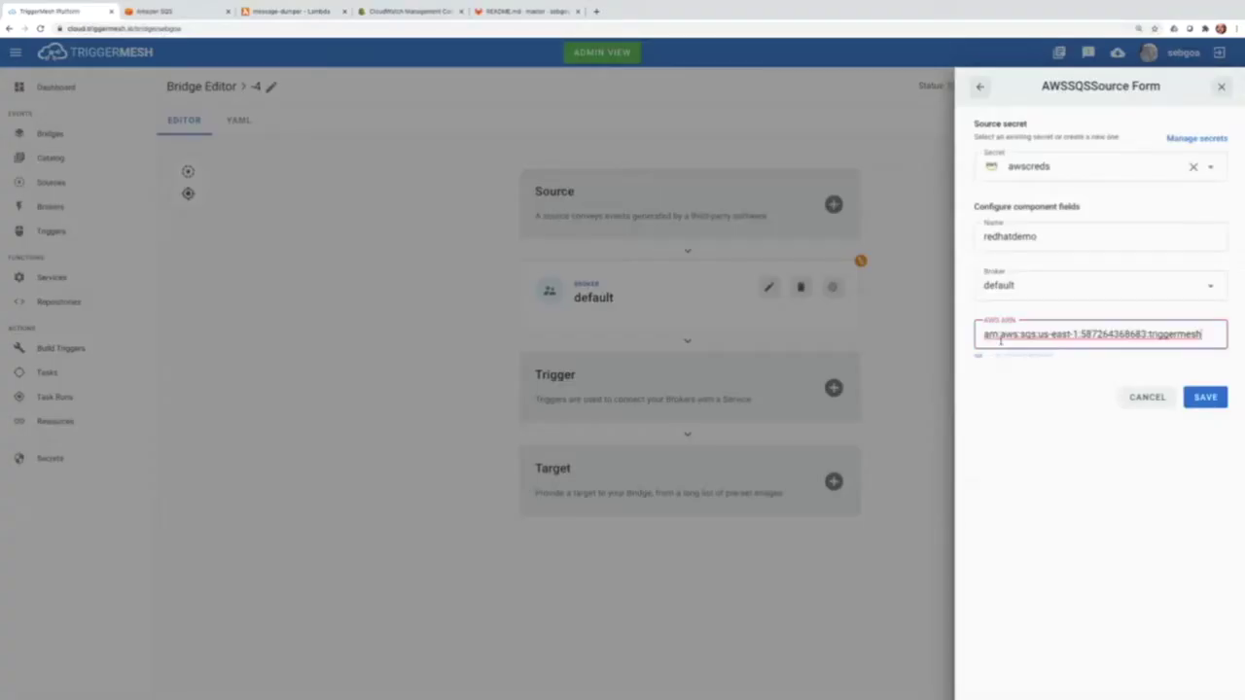
left_click(1206, 397)
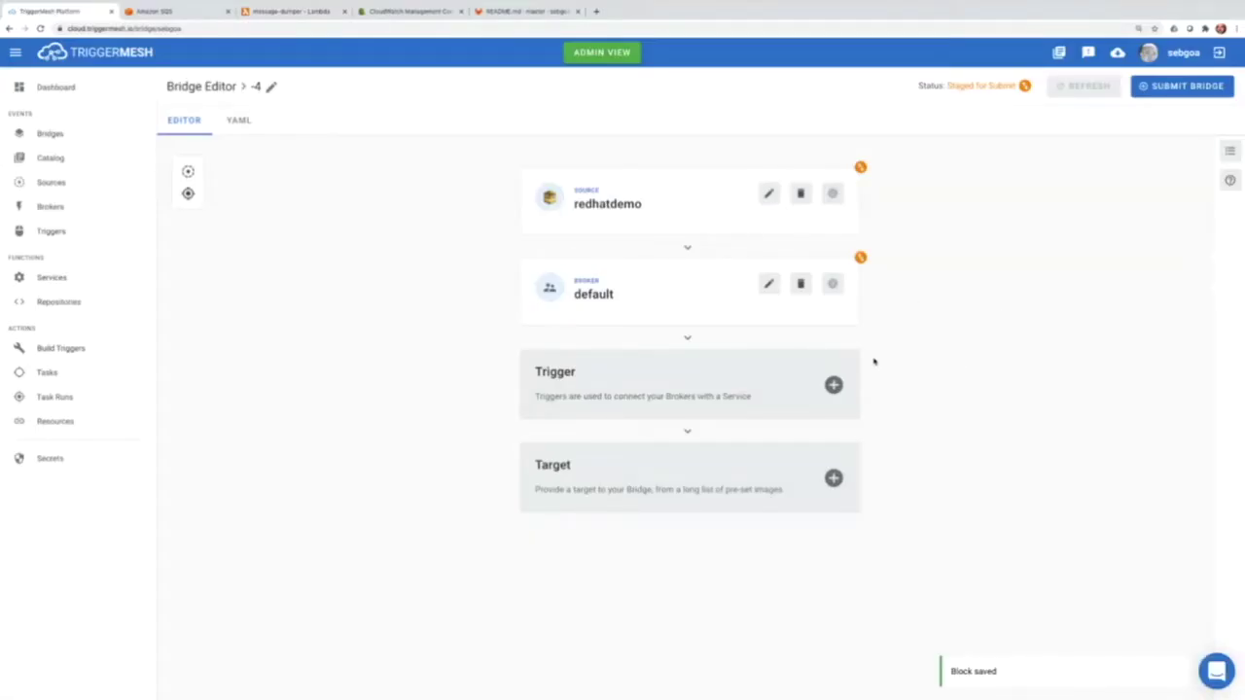
- Add a Service target to the bridge from the list of available targets
left_click(797, 482)
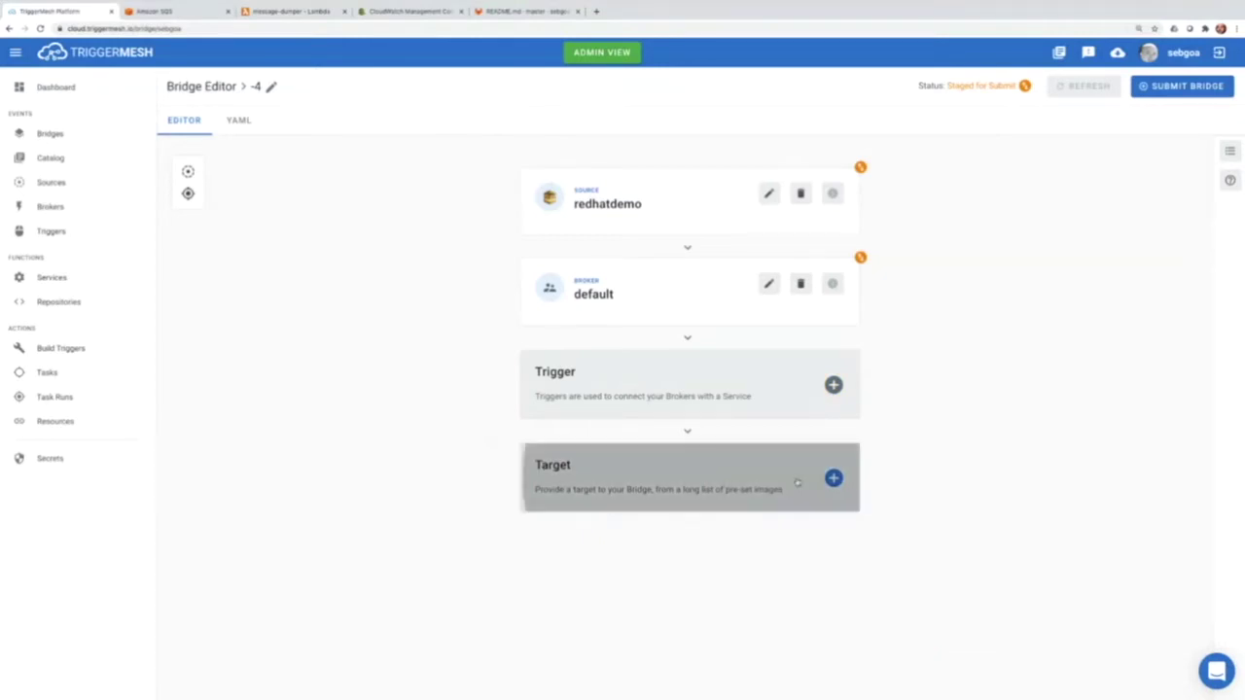
scroll(1095, 399, "down", 5)
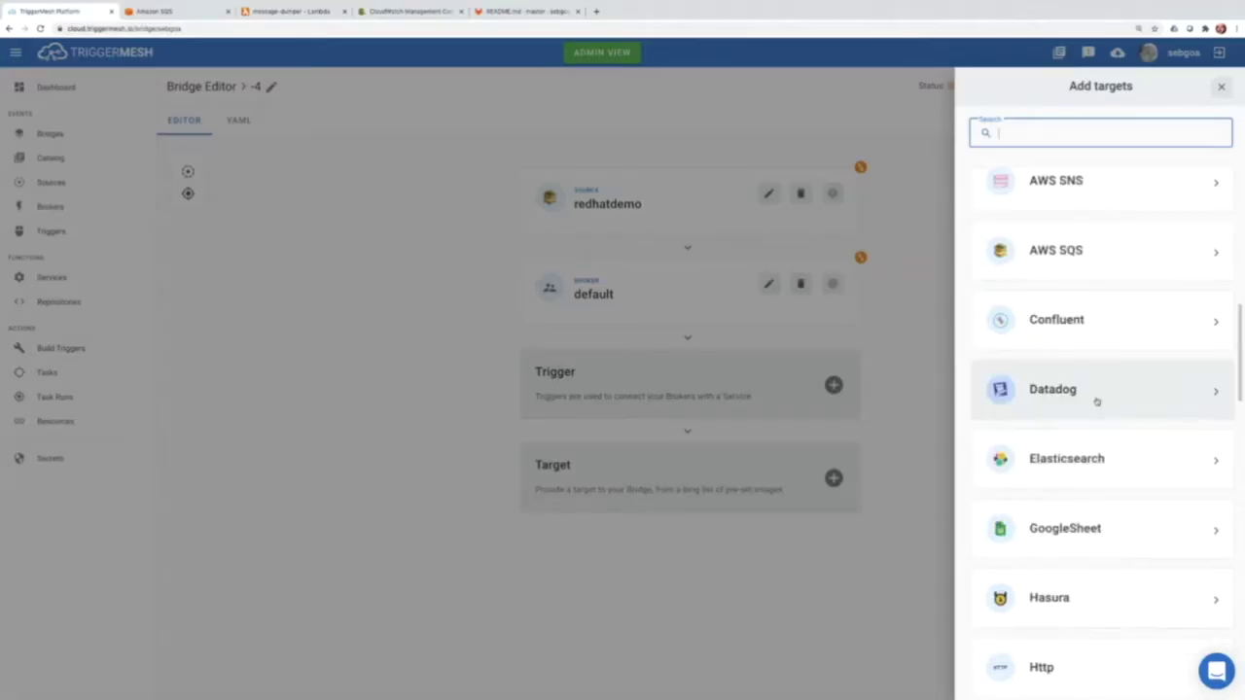
scroll(1083, 559, "down", 3)
left_click(1058, 504)
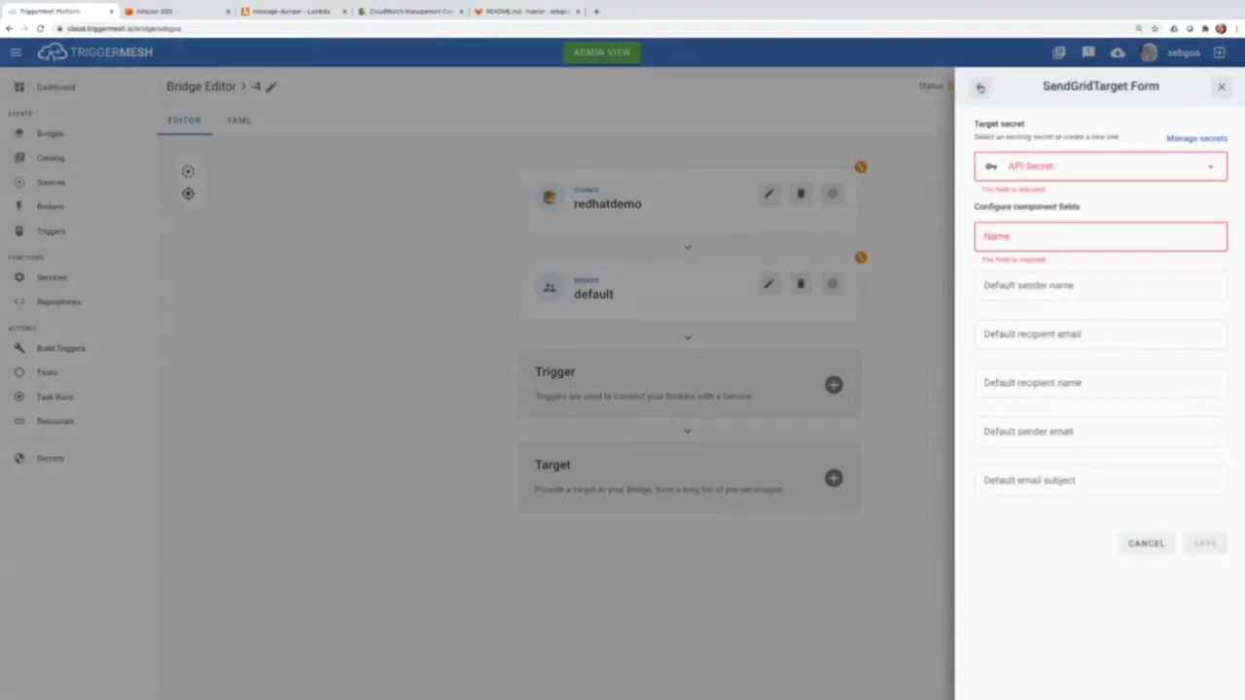
left_click(980, 86)
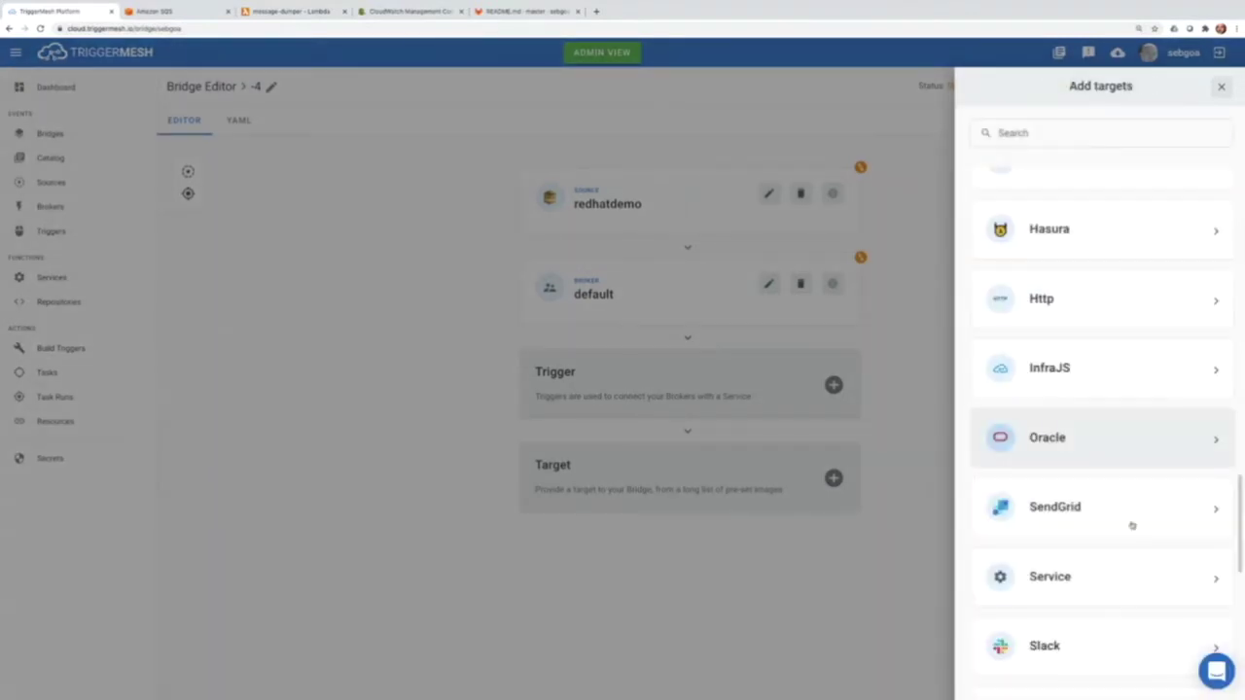
left_click(1112, 576)
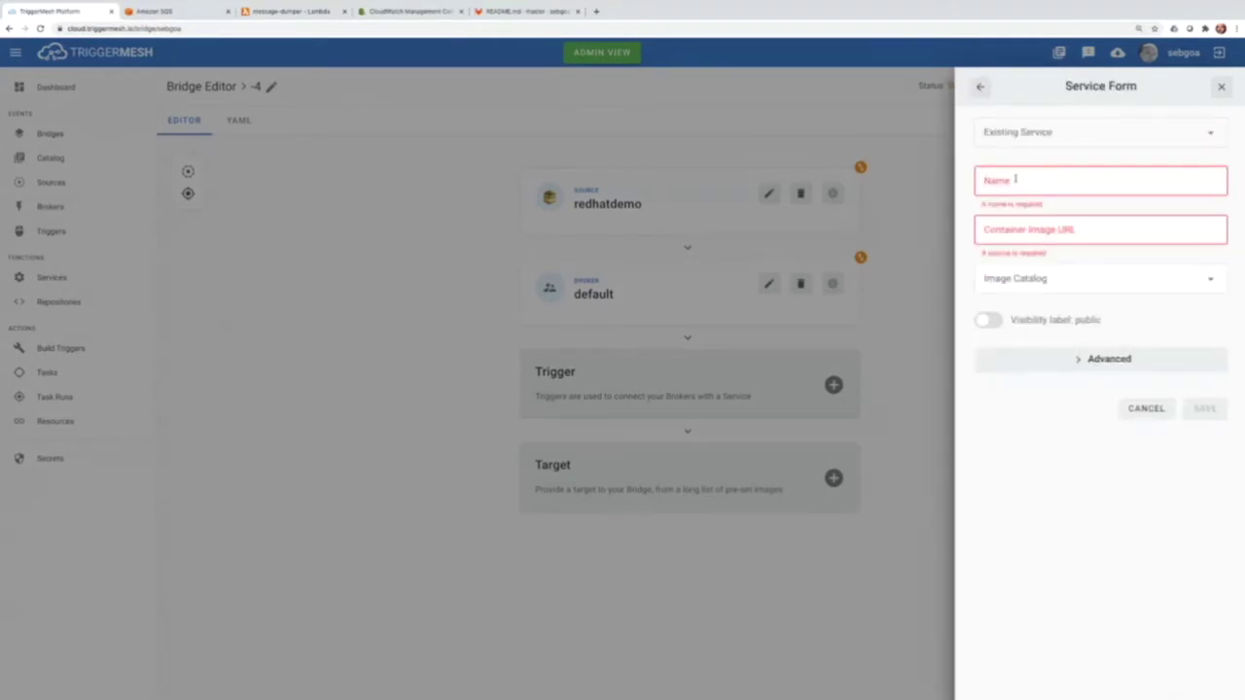
- Configure the target service with the Sockeye catalog image and the name sockeye4, and save it
left_click(1036, 279)
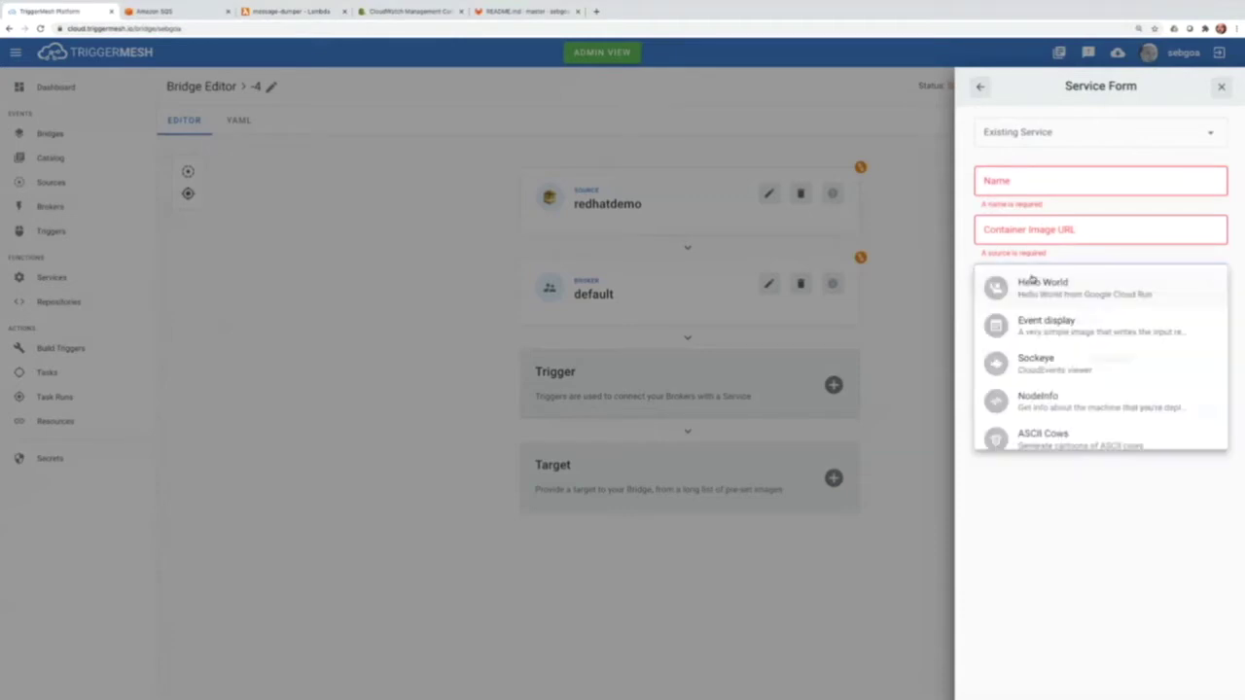
left_click(1053, 375)
left_click(1026, 181)
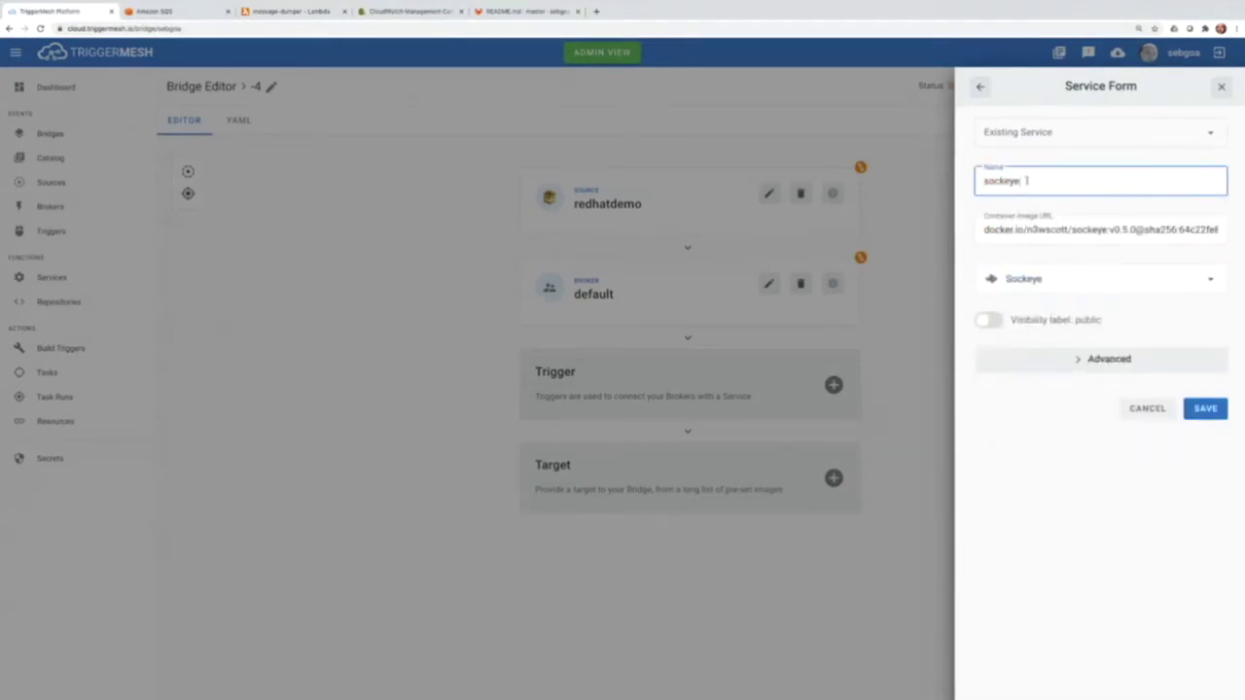
type("4")
type("(")
left_click(1206, 410)
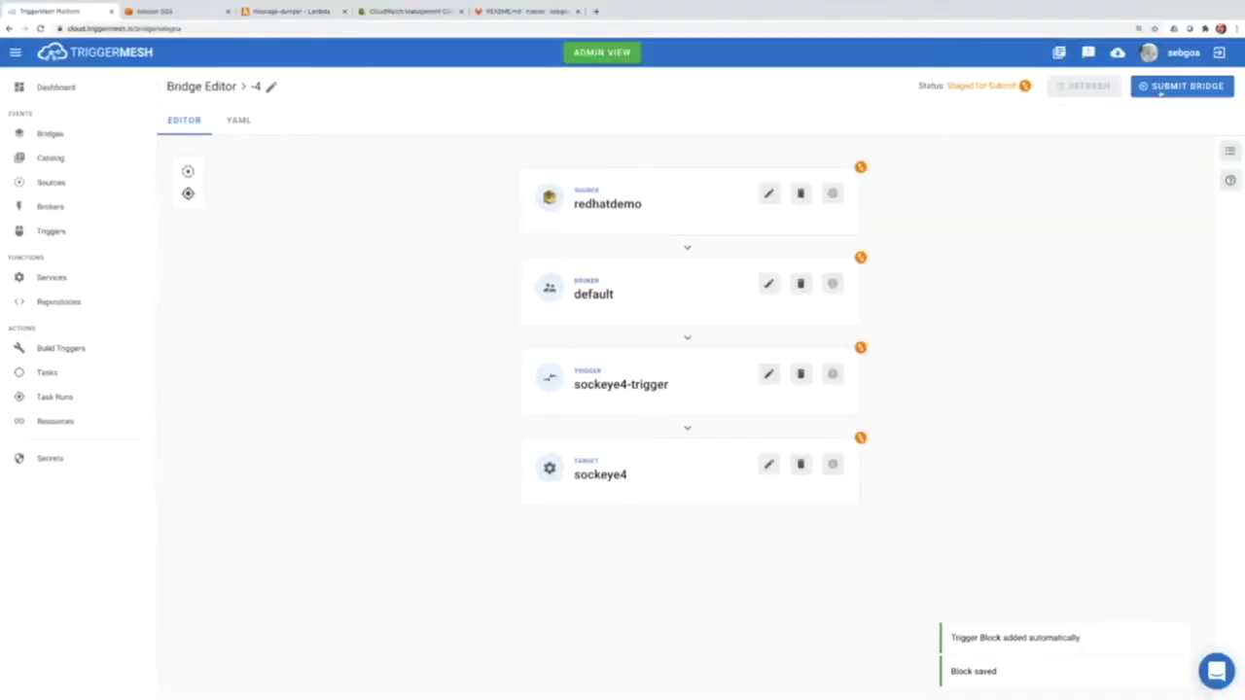
- Submit the completed bridge and refresh the list of bridges to update its status
left_click(1157, 87)
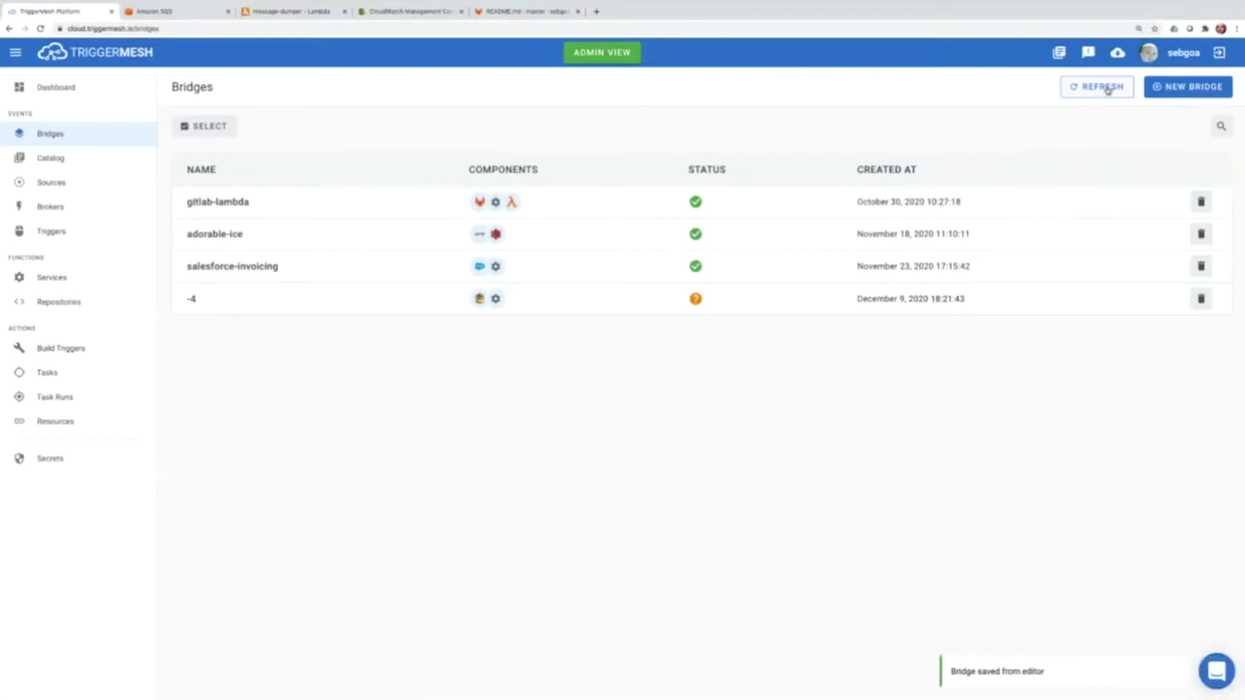
left_click(1105, 86)
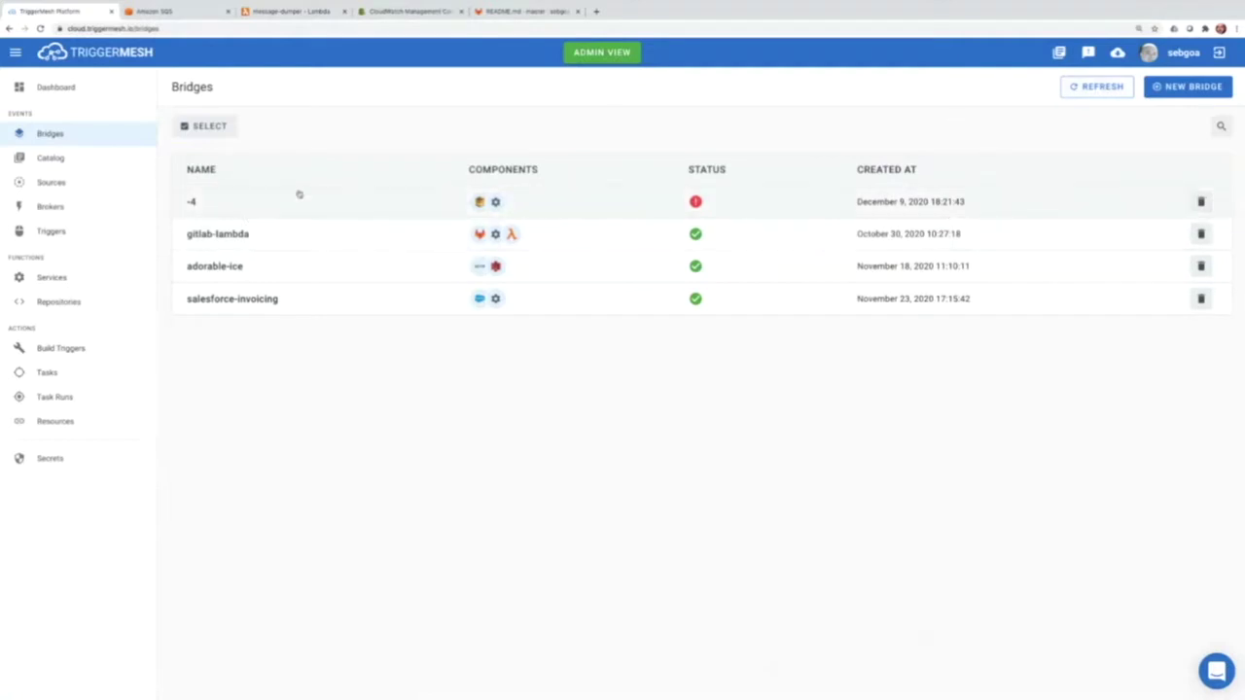
left_click(1104, 87)
- Open the submitted -4 bridge and examine its YAML definition, including the broker and AWSSQSSource components
left_click(295, 206)
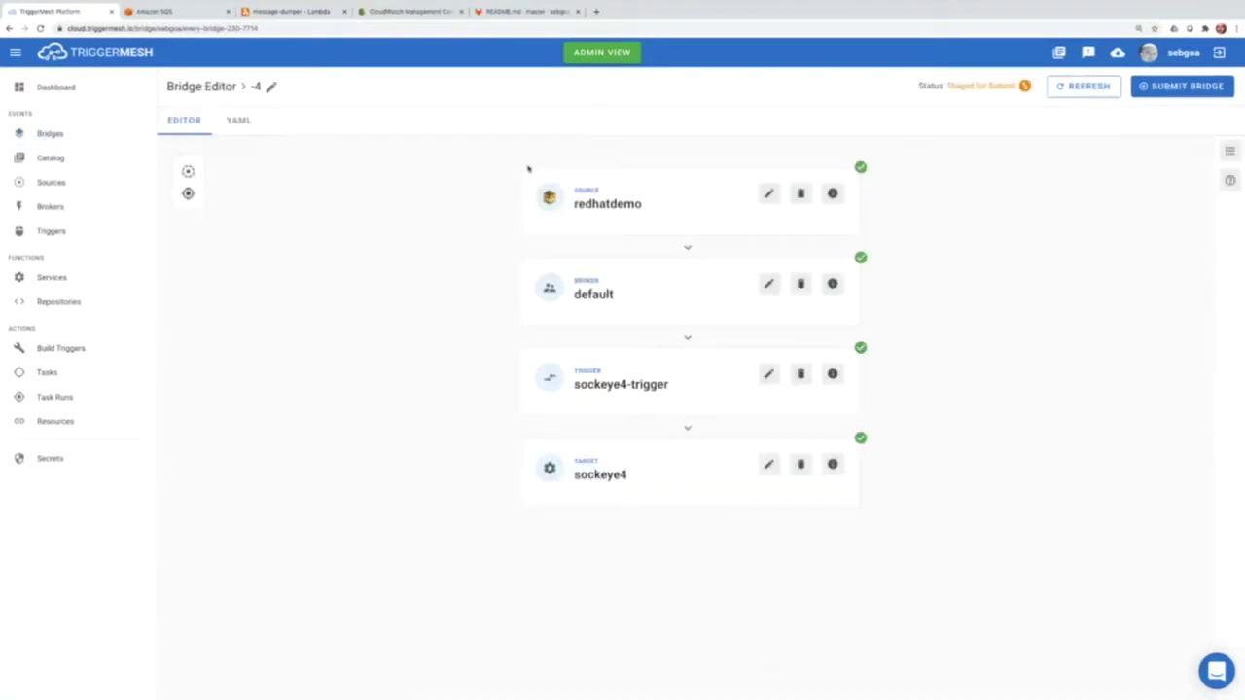
left_click(239, 124)
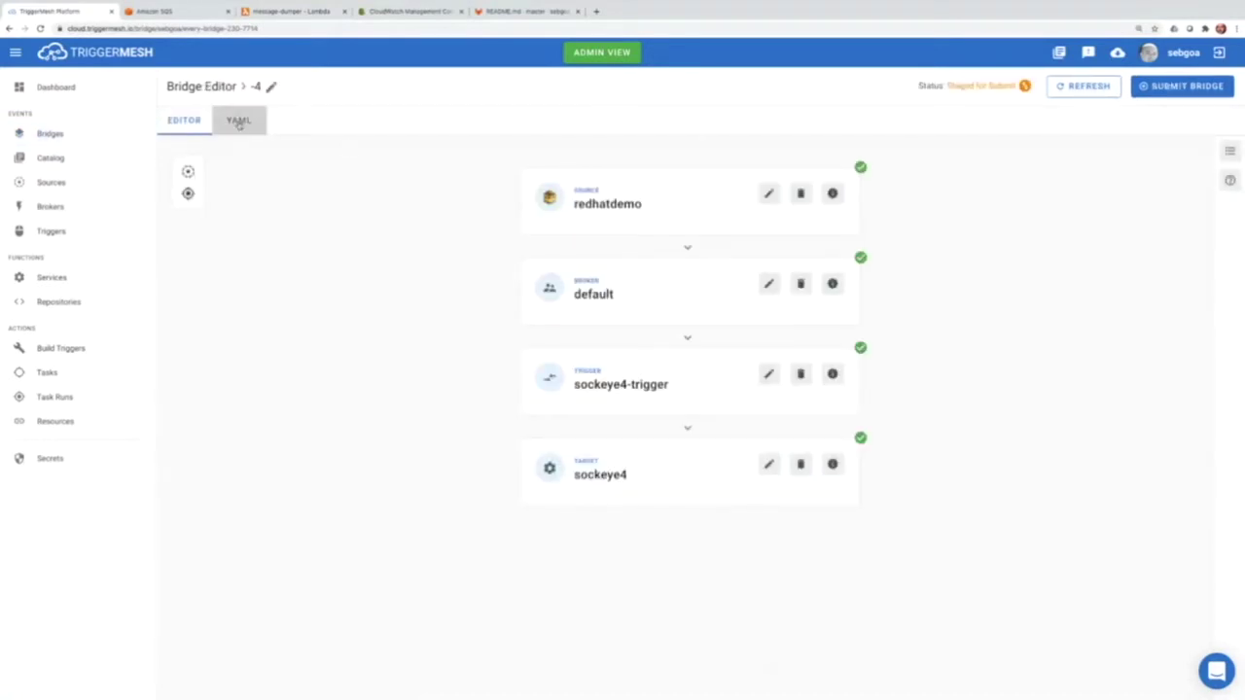
scroll(447, 326, "down", 5)
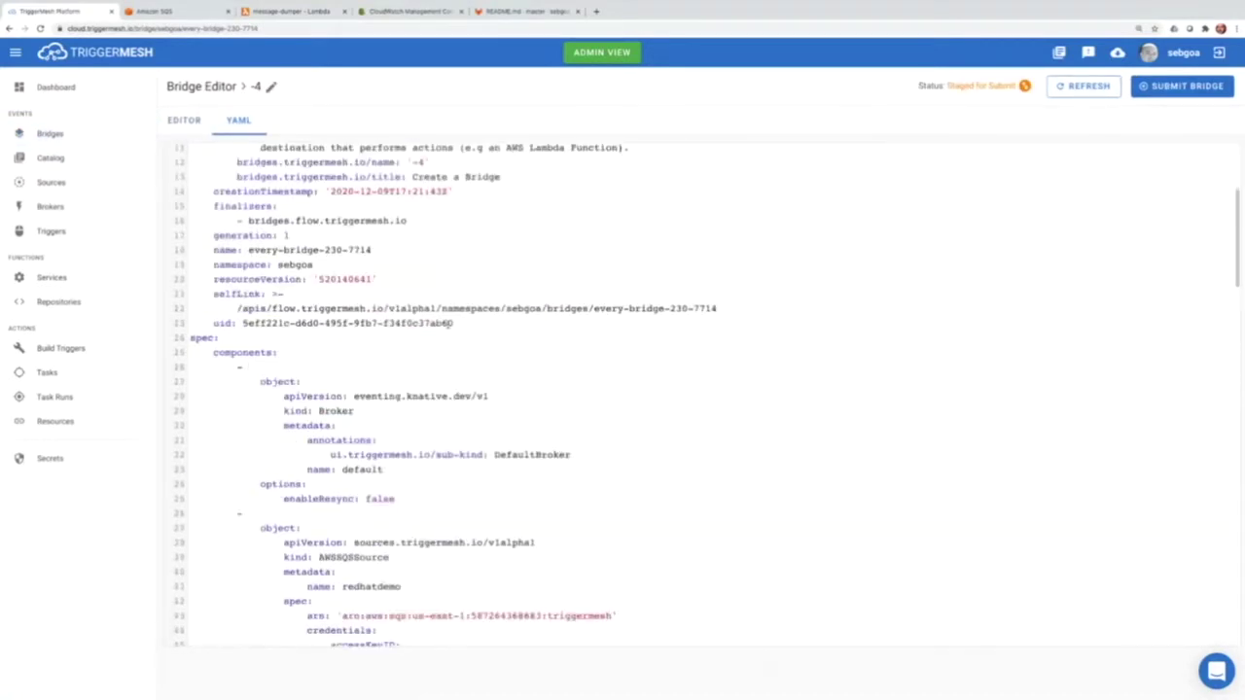
scroll(447, 326, "down", 1)
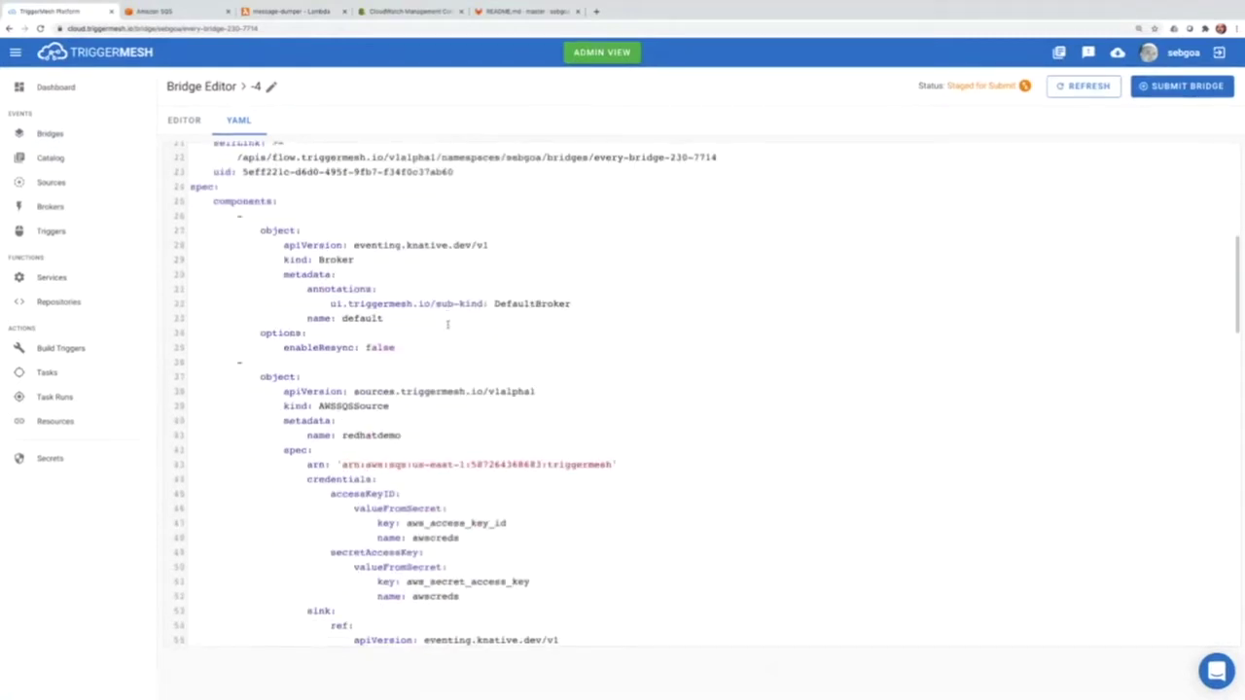
scroll(447, 325, "down", 2)
scroll(448, 324, "up", 10)
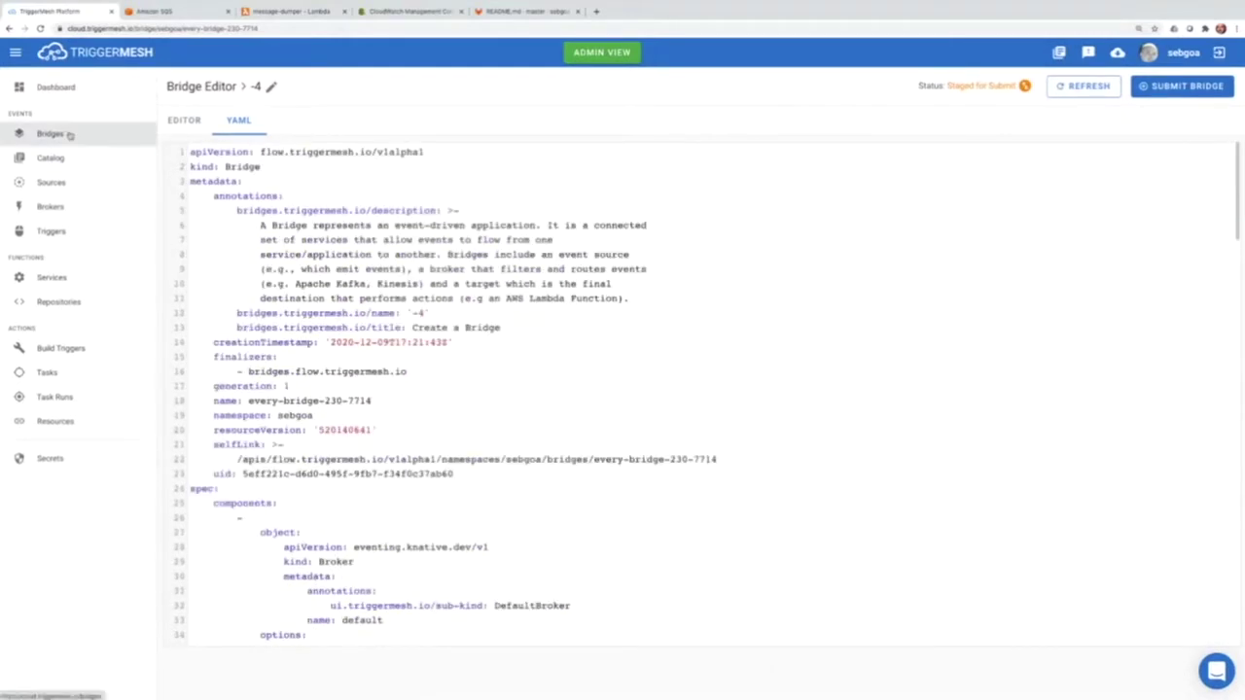
- Check the -4 bridge's status in the bridge list and open the sockeye4 service's public URL
left_click(68, 136)
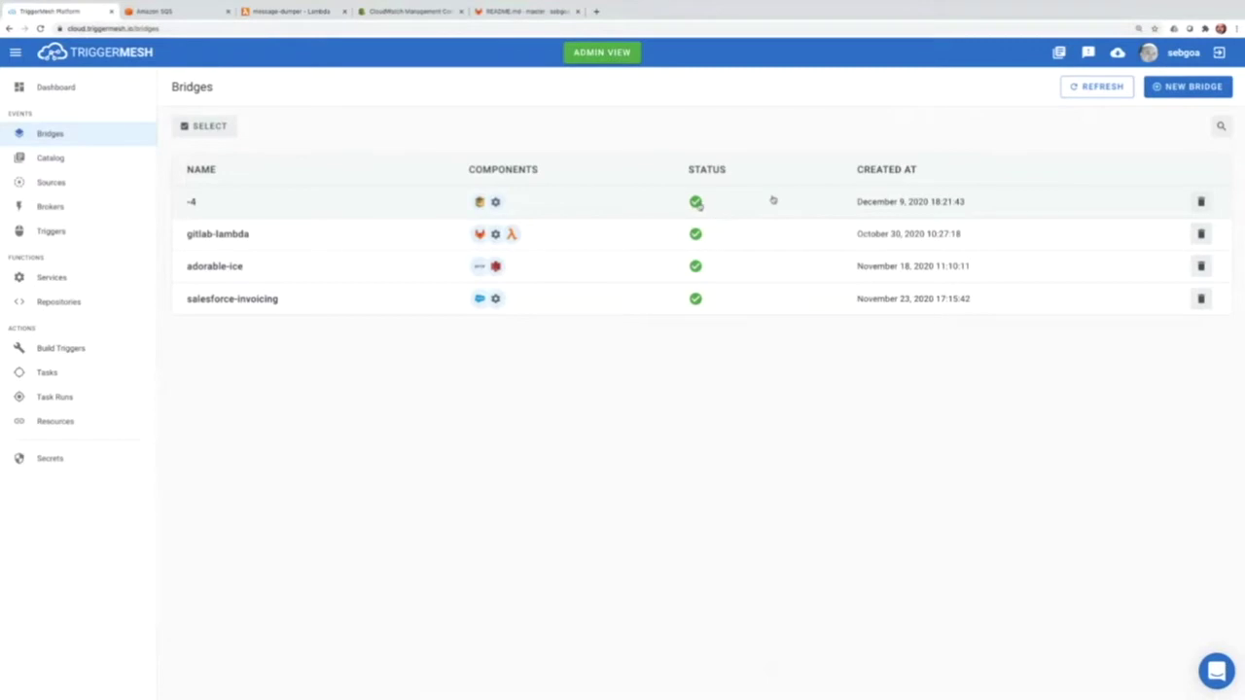
left_click(55, 279)
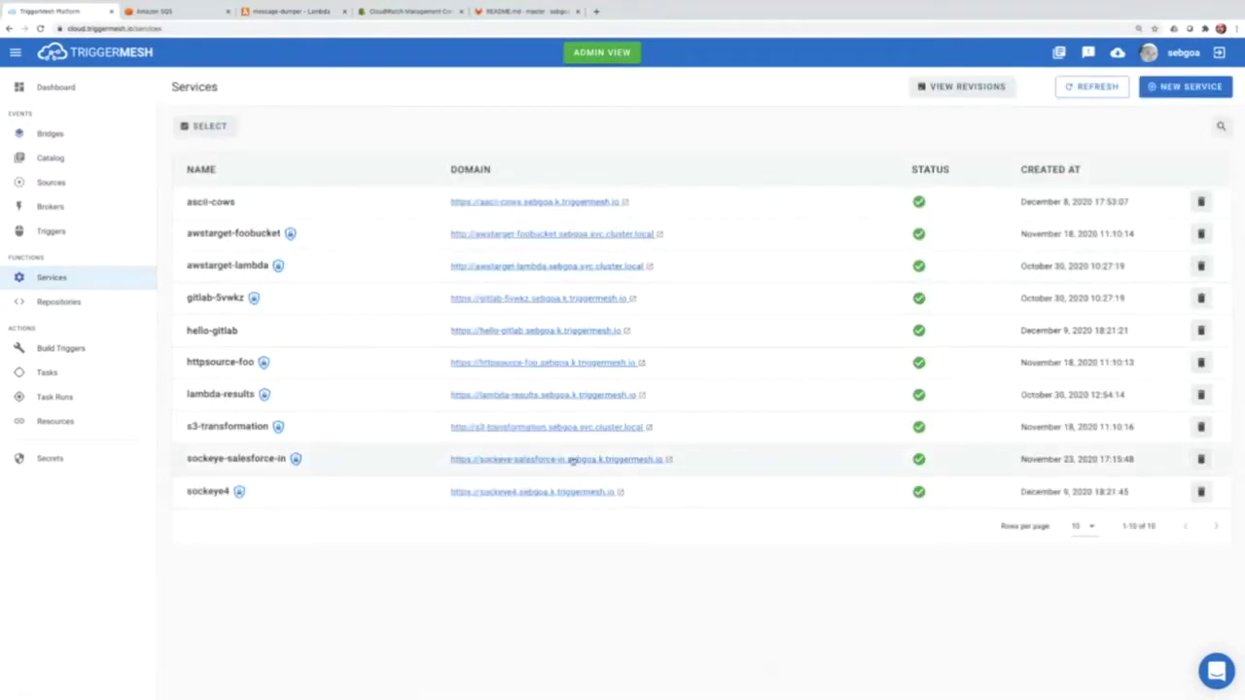
left_click(532, 492)
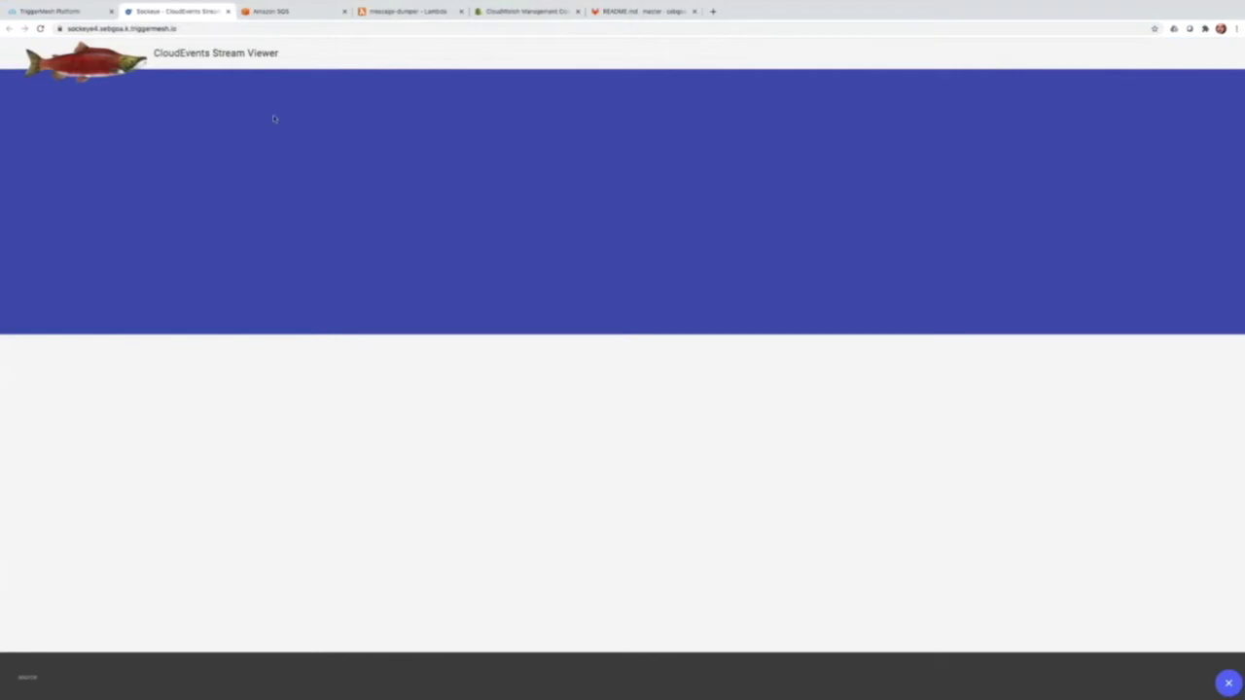
- Switch to the Amazon SQS console and send a short greeting with a person's first name to the triggermesh queue
left_click(303, 13)
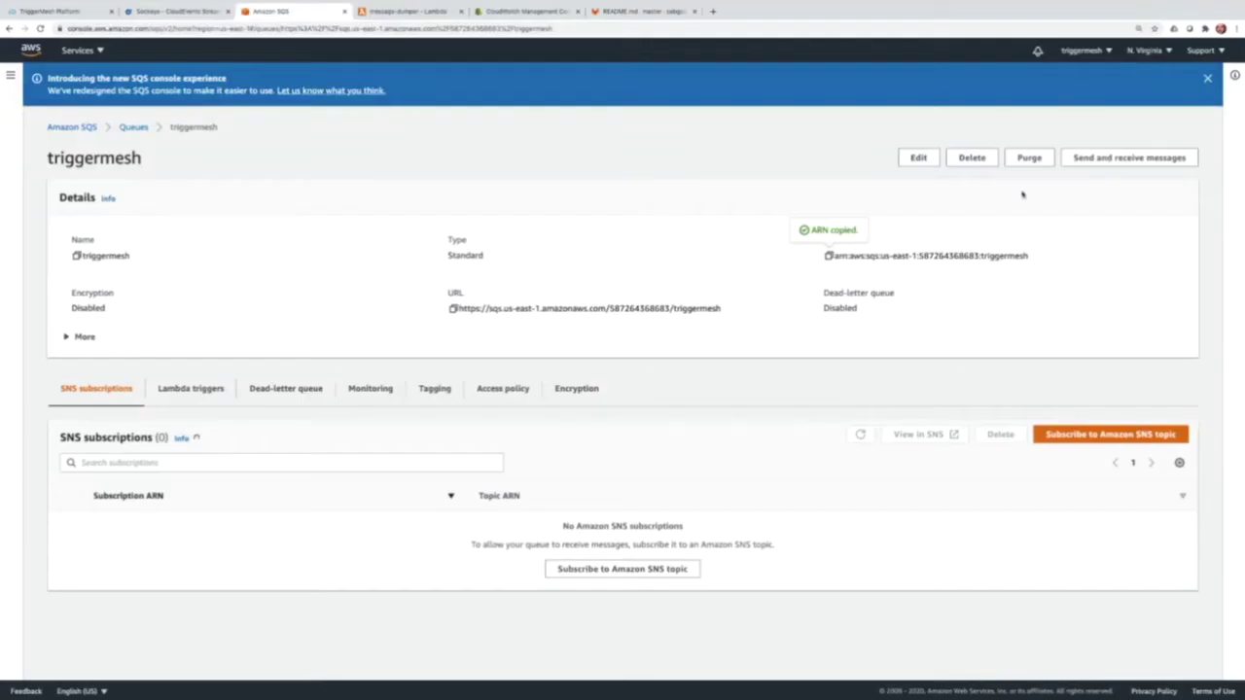
left_click(1152, 158)
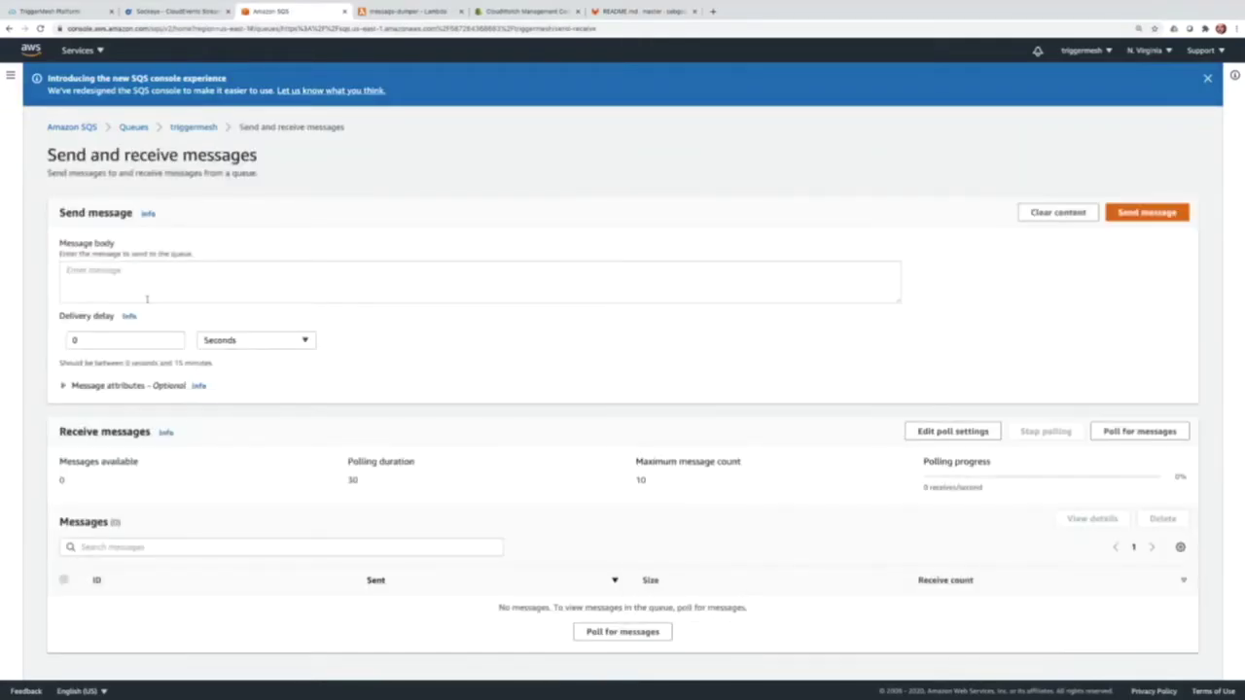
left_click(141, 277)
type("Hi Mike !")
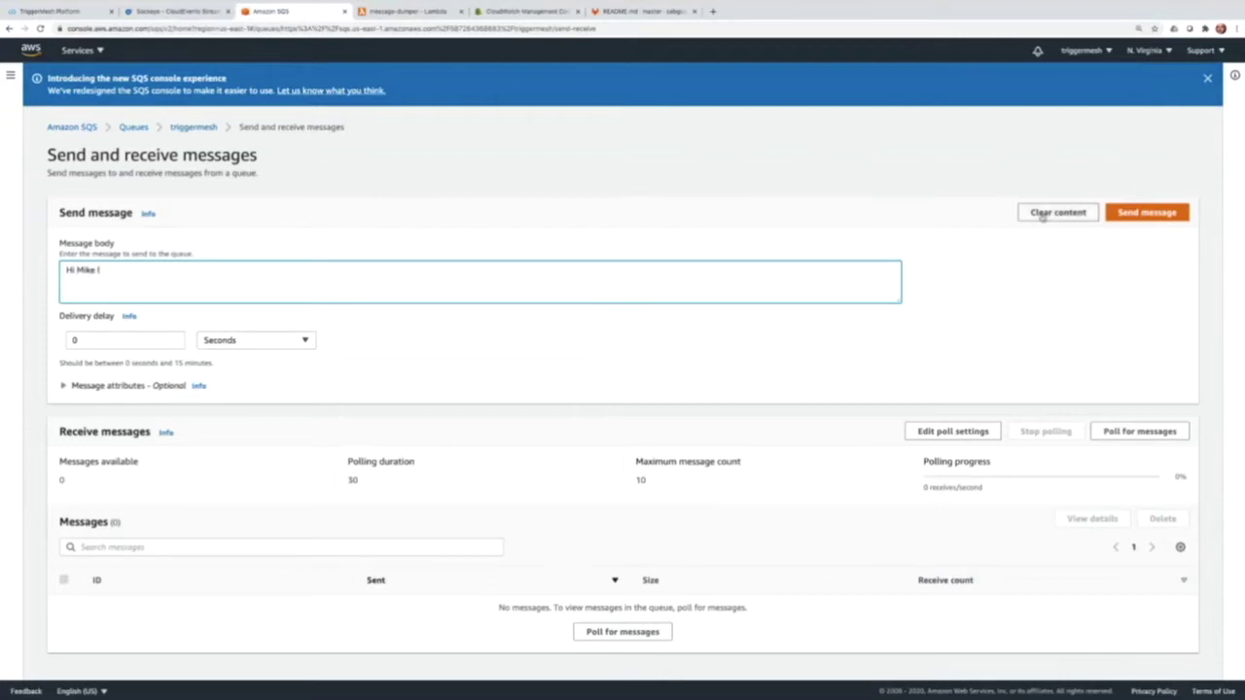
left_click(1138, 214)
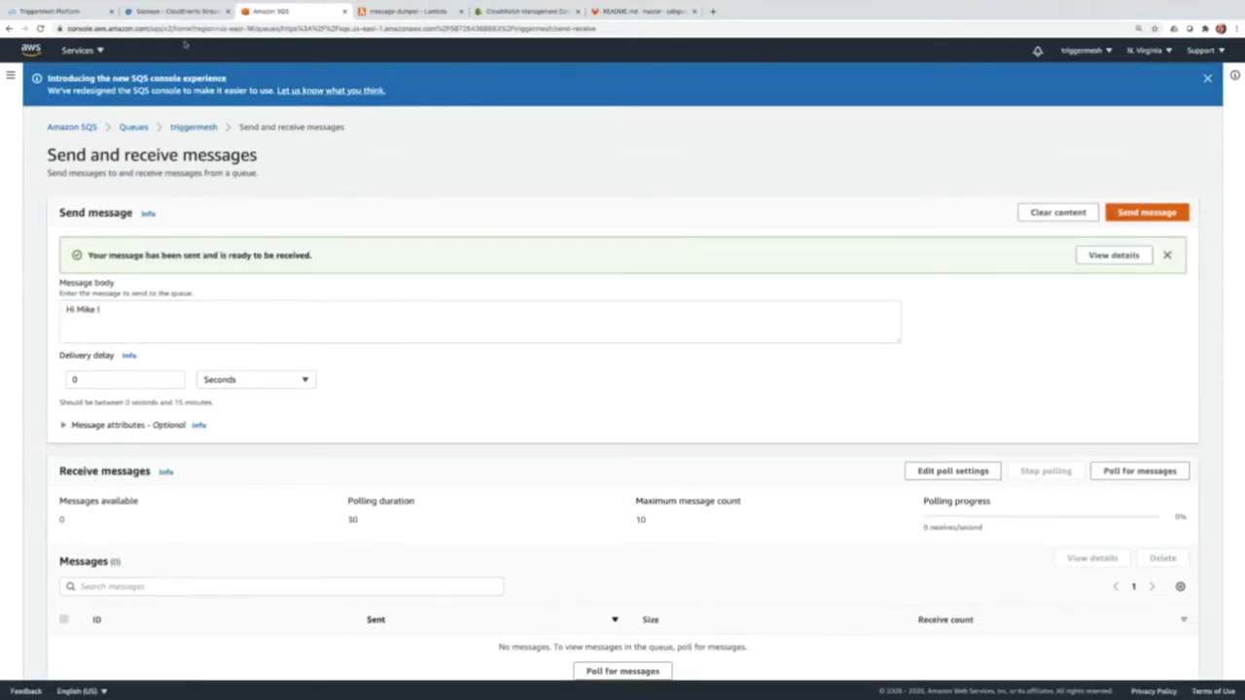
- Switch to the Sockeye event viewer and enlarge the page to read the SQS message event
left_click(182, 13)
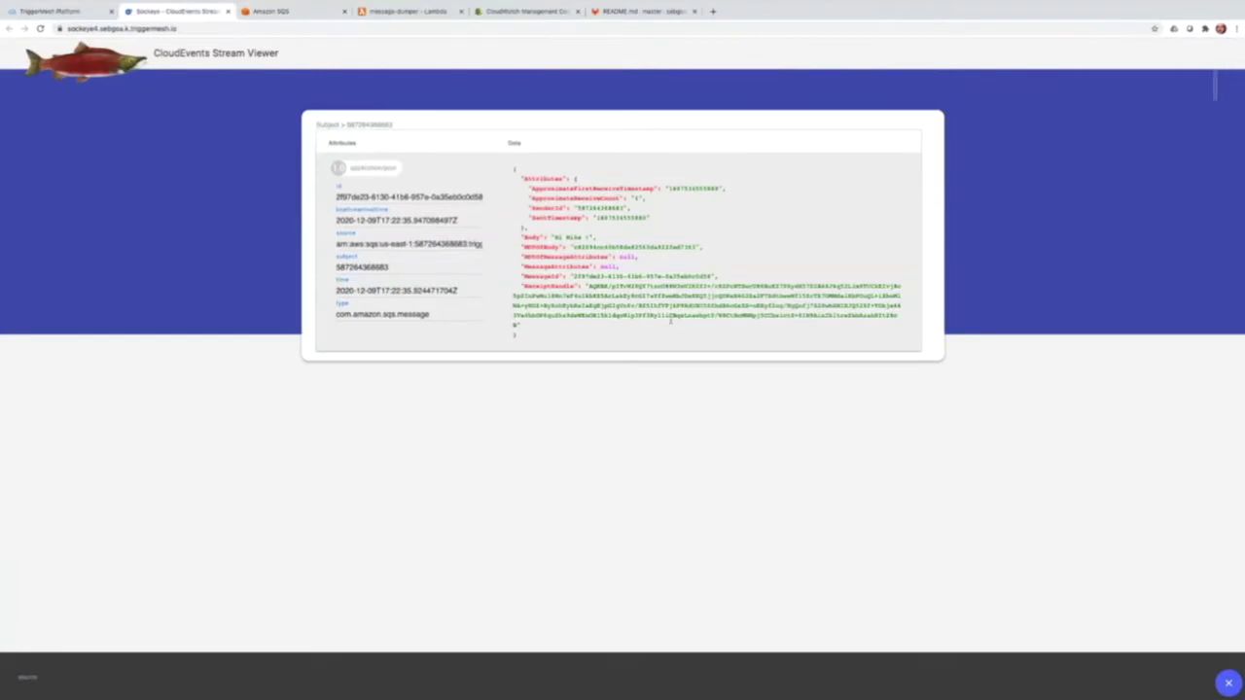
key("ctrl+plus")
key("ctrl+plus")
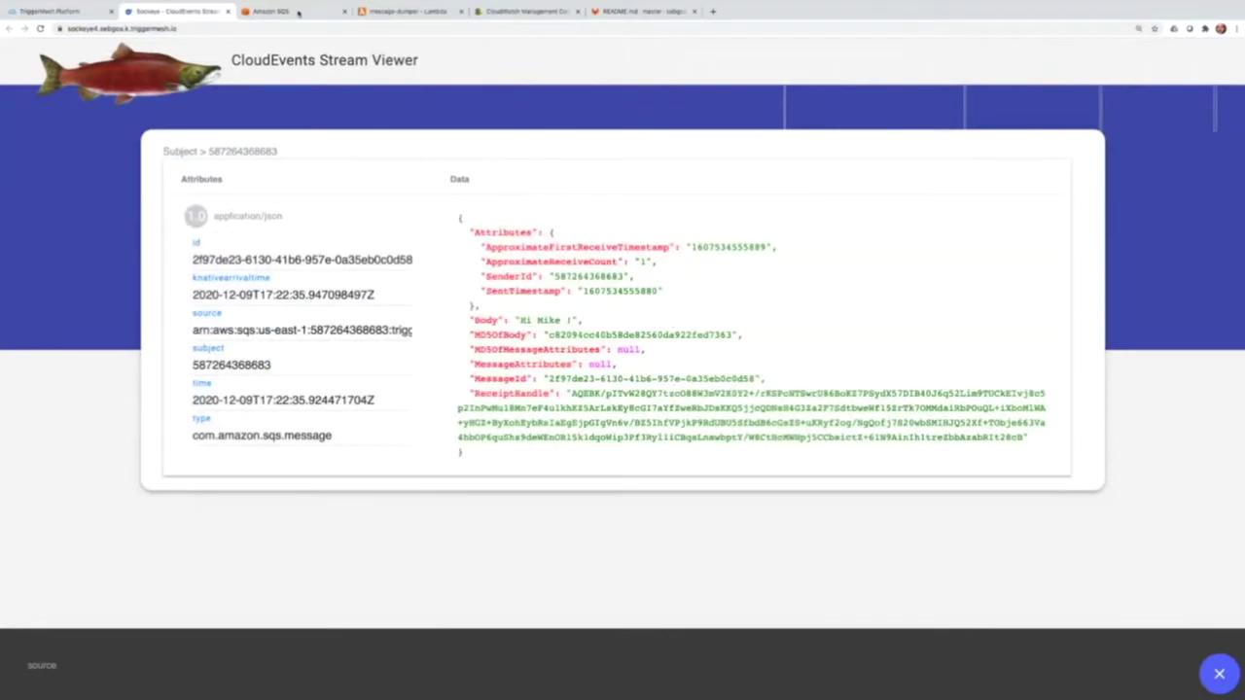
- Return to the Amazon SQS console, replace the first name in the greeting with another and send the message
left_click(299, 12)
left_click_drag(102, 309, 78, 309)
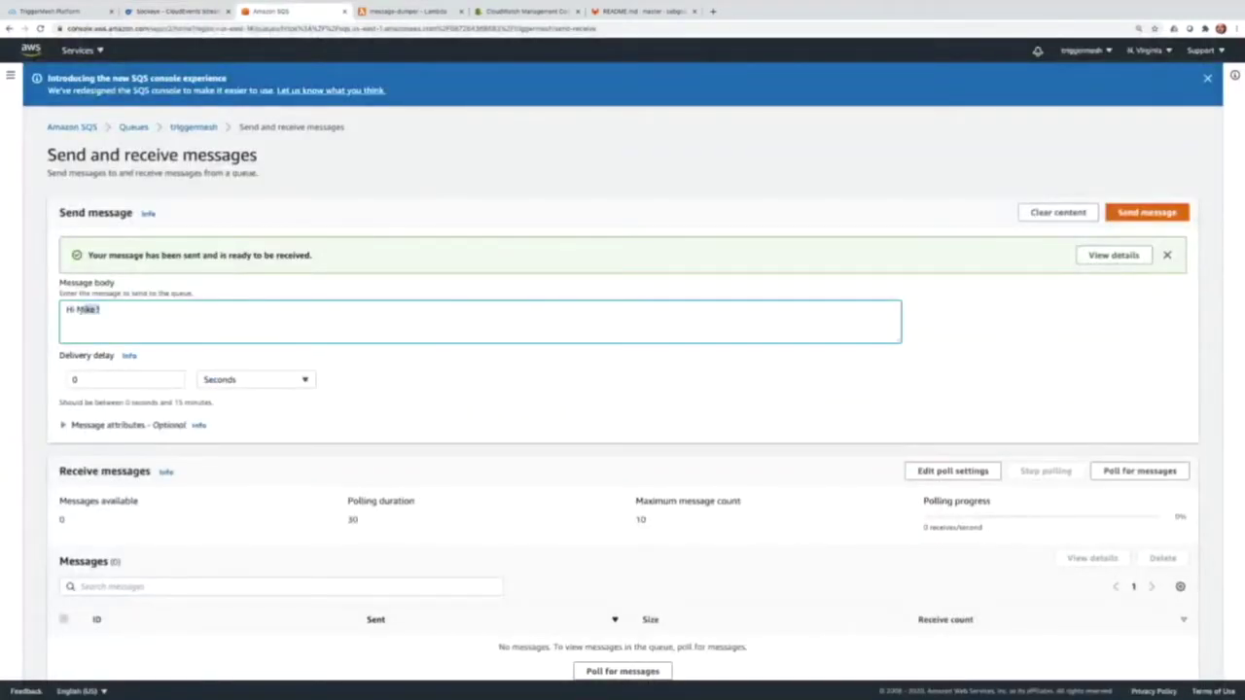
type("Chris")
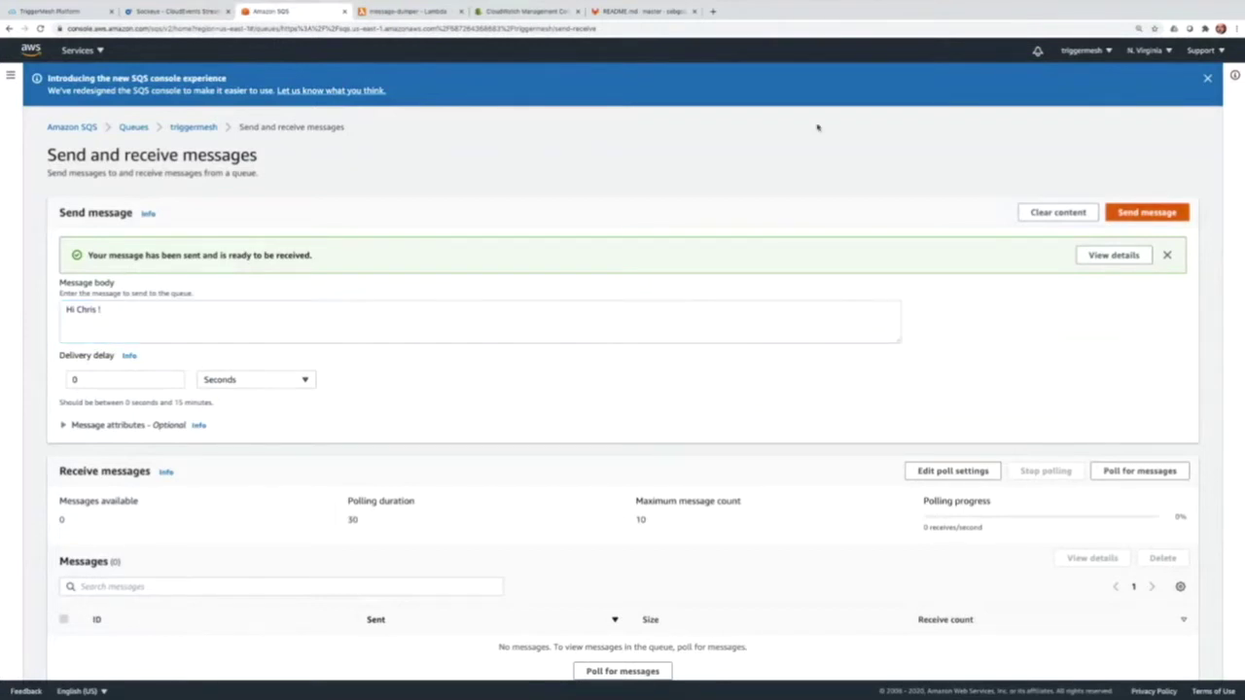
- Switch to the Sockeye event viewer and compare the two SQS message events, highlighting the Body line of each
left_click(175, 10)
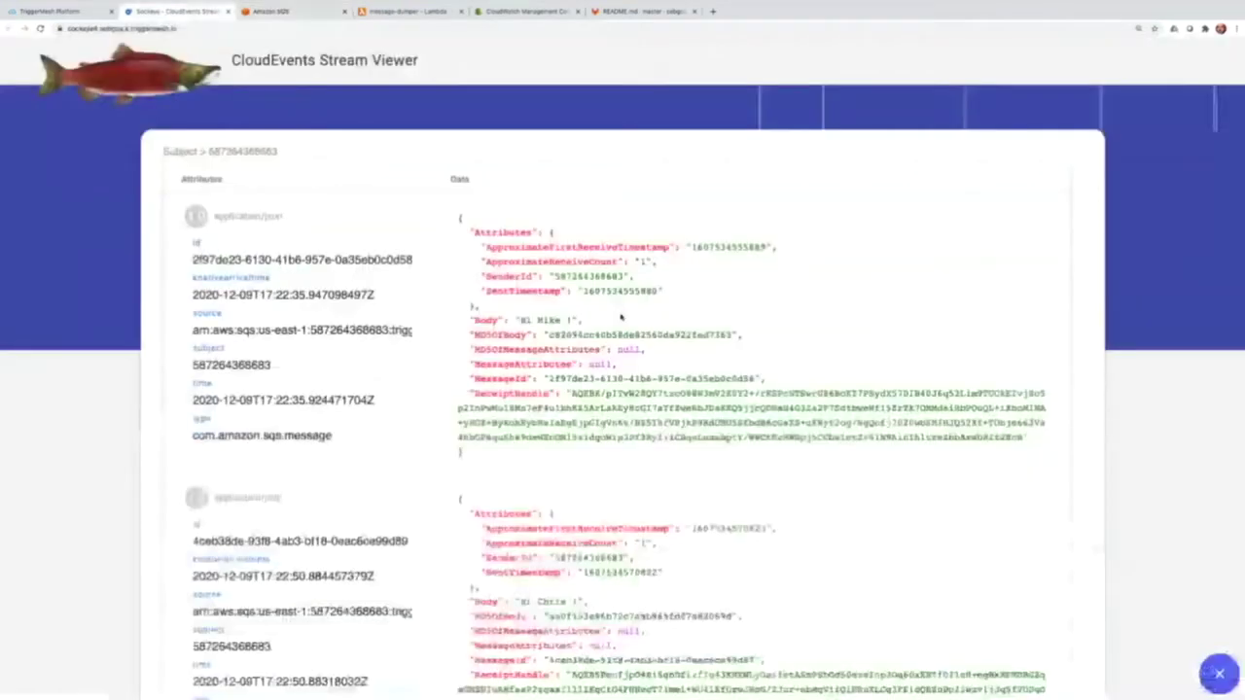
scroll(551, 483, "down", 5)
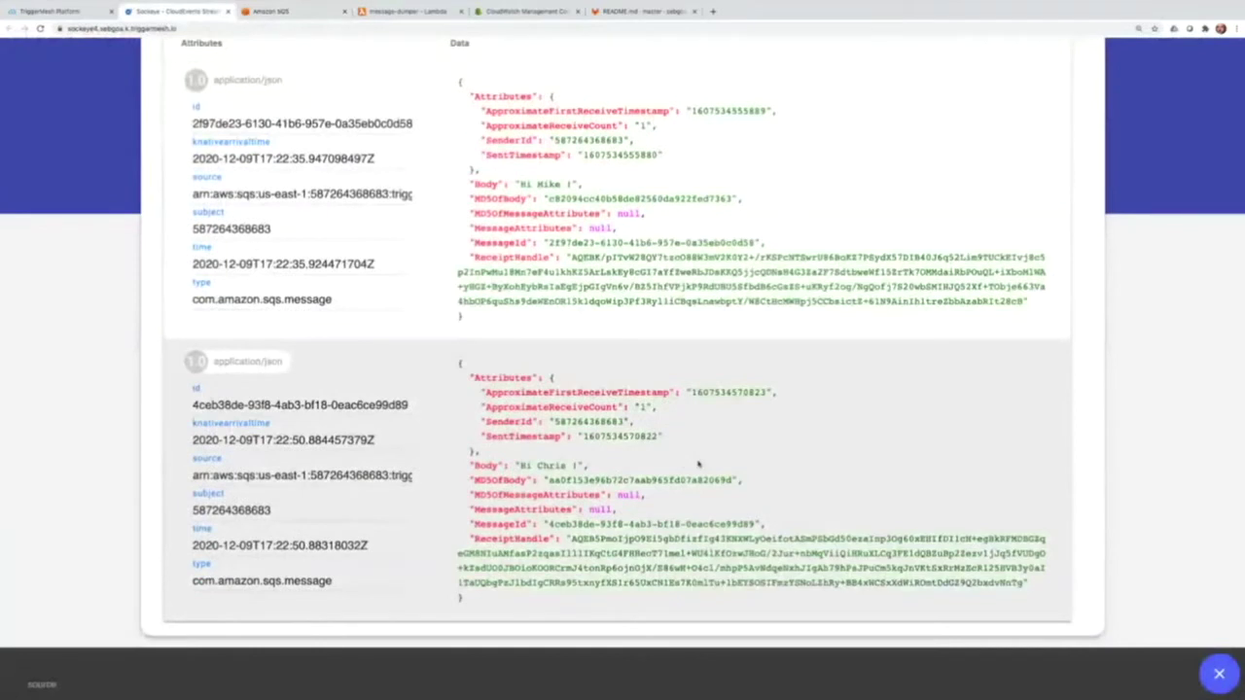
scroll(699, 464, "down", 1)
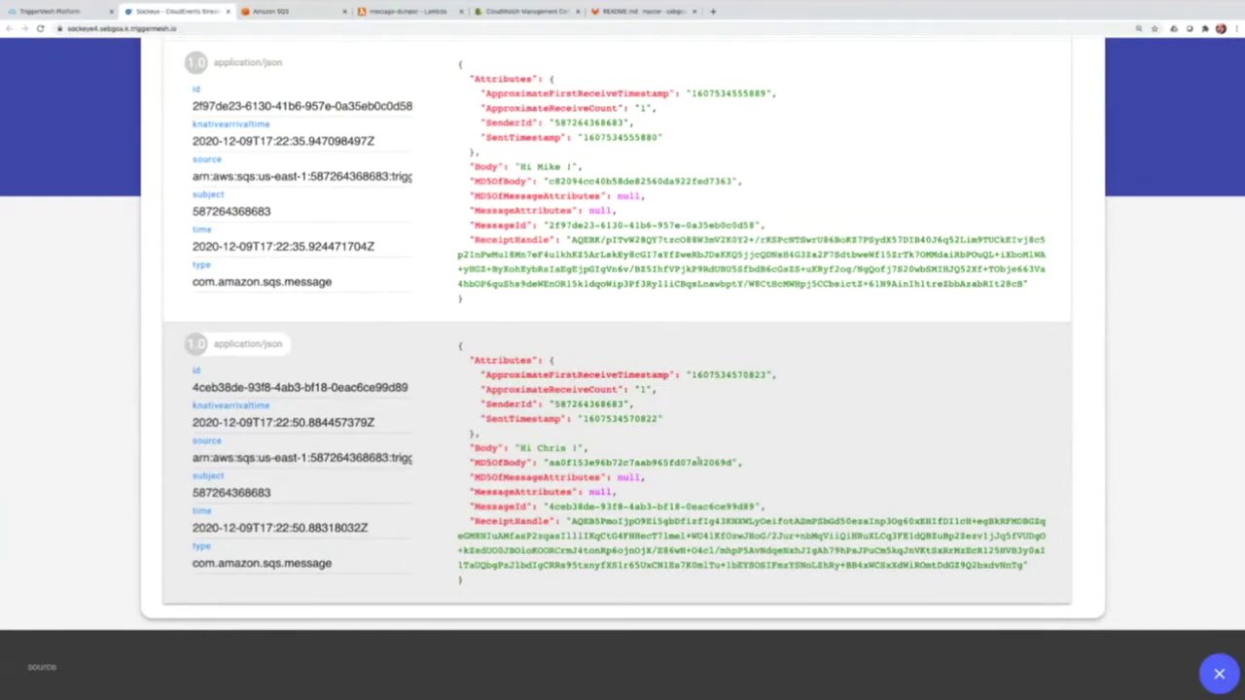
scroll(698, 462, "up", 3)
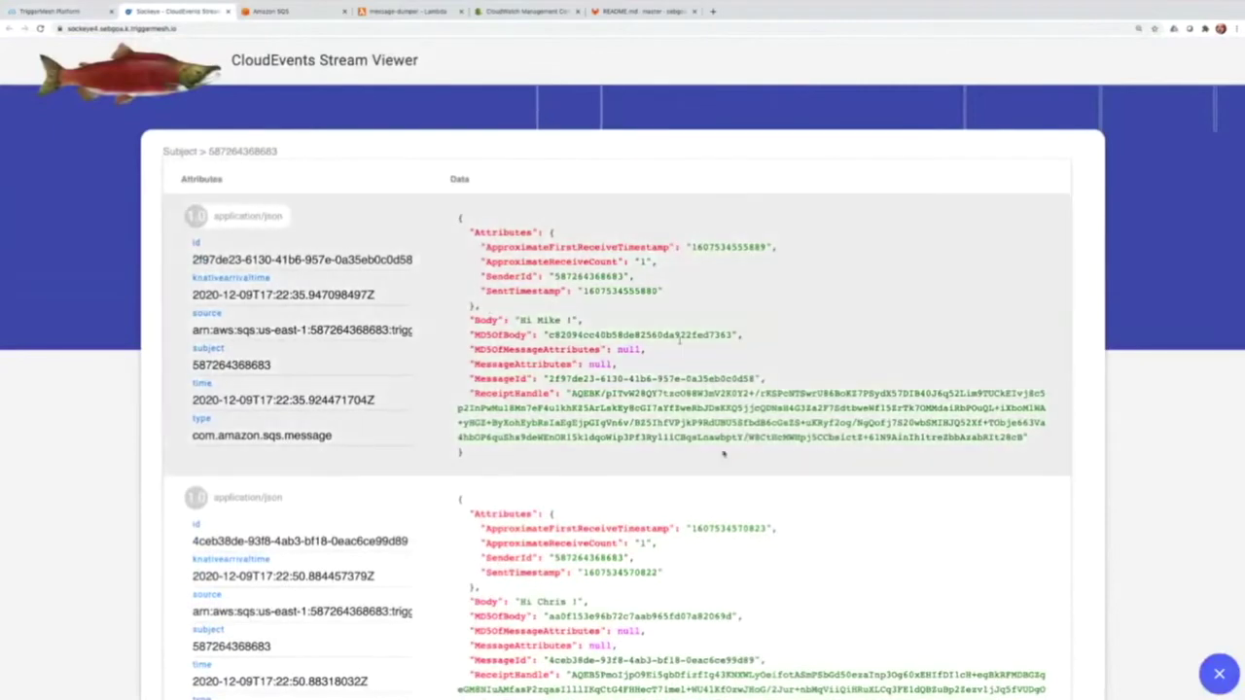
scroll(722, 453, "down", 3)
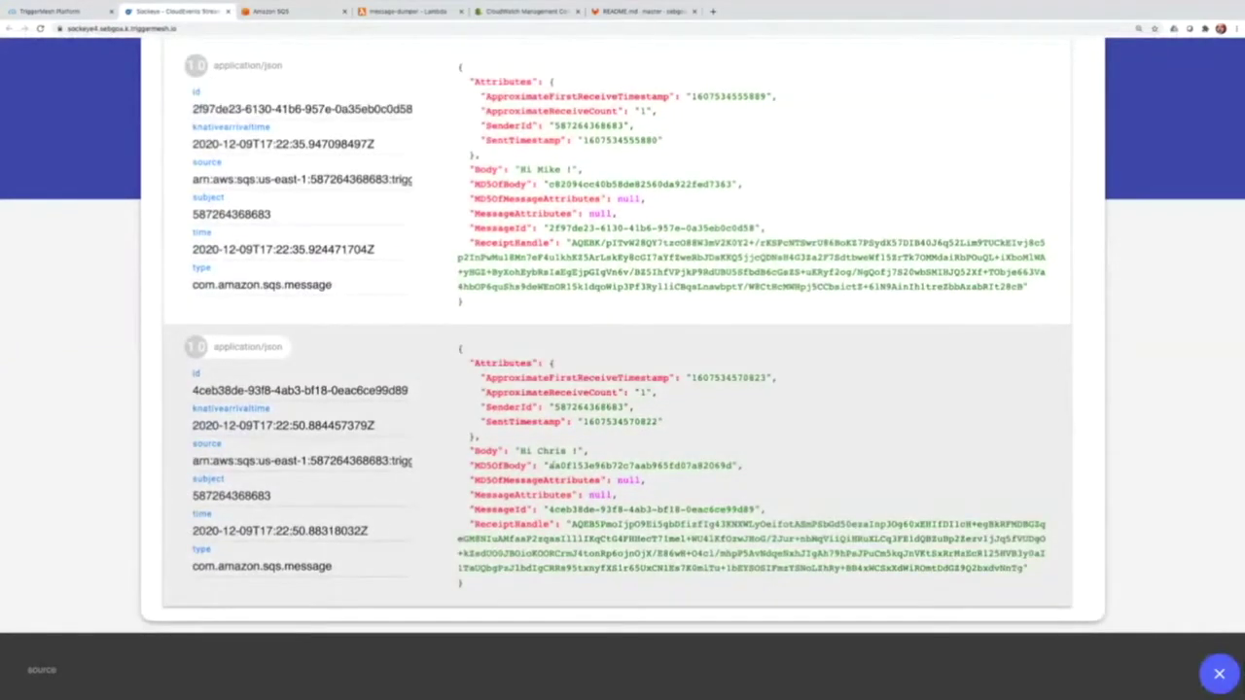
triple_click(596, 451)
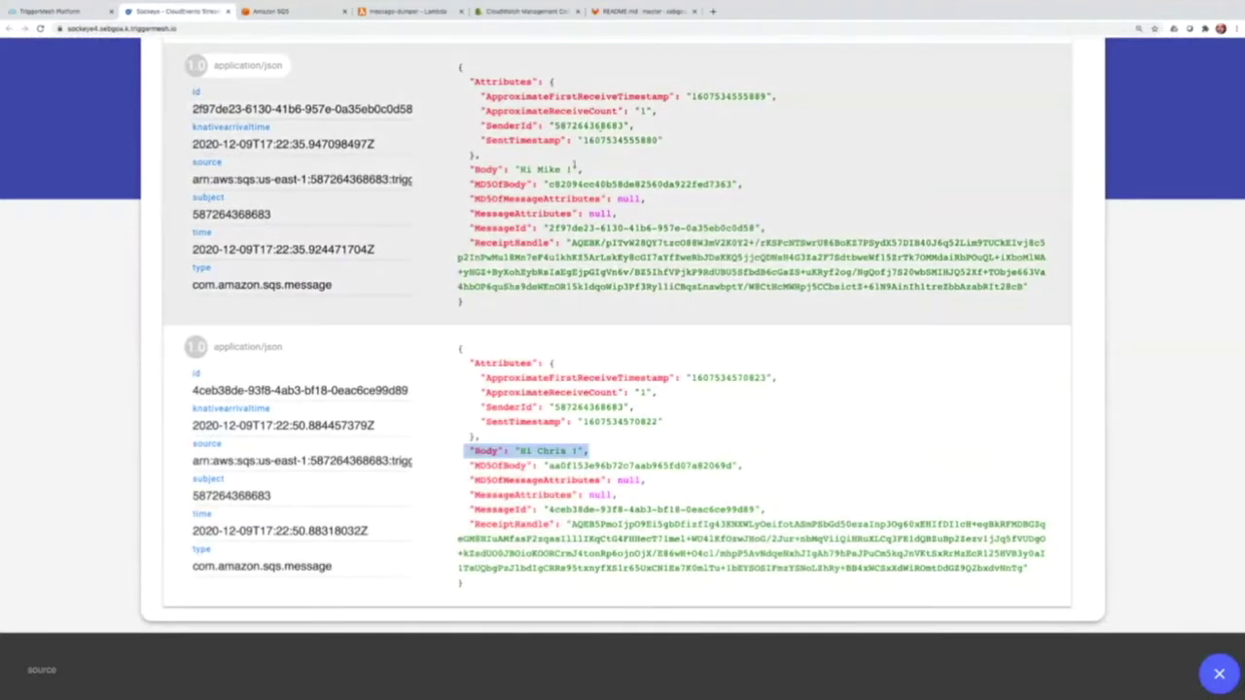
left_click_drag(574, 169, 466, 169)
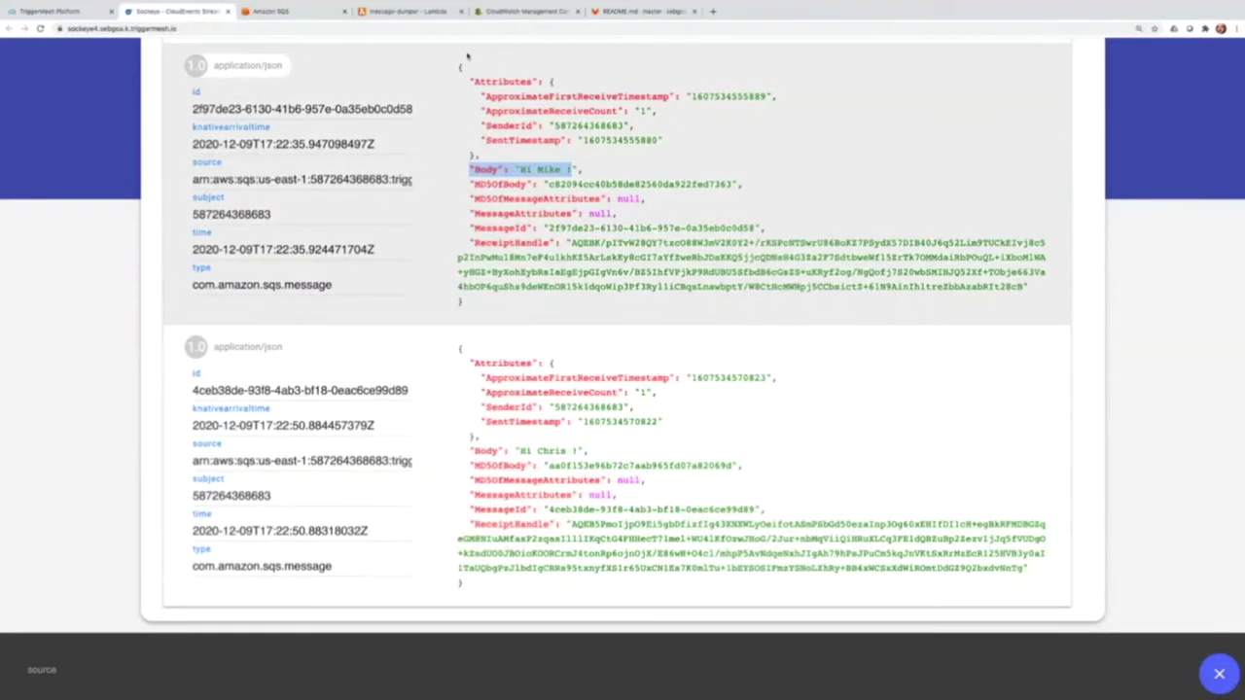
- Switch back to TriggerMesh and open the list of bridges
left_click(94, 12)
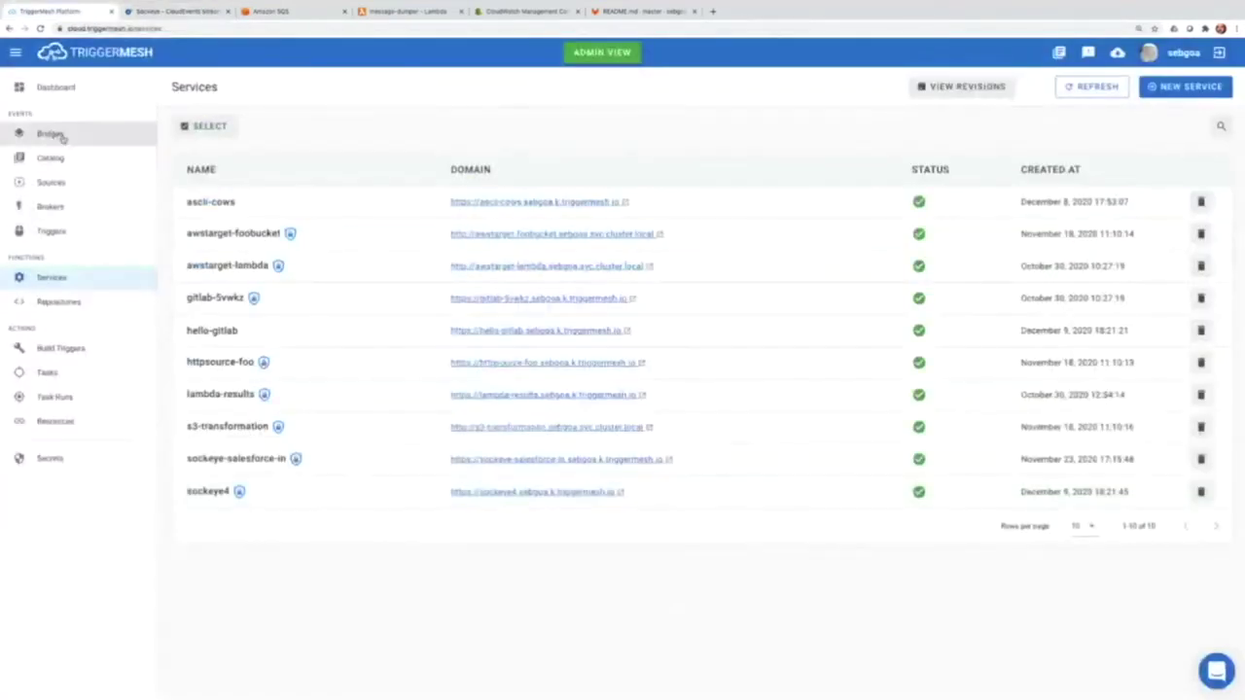
left_click(50, 133)
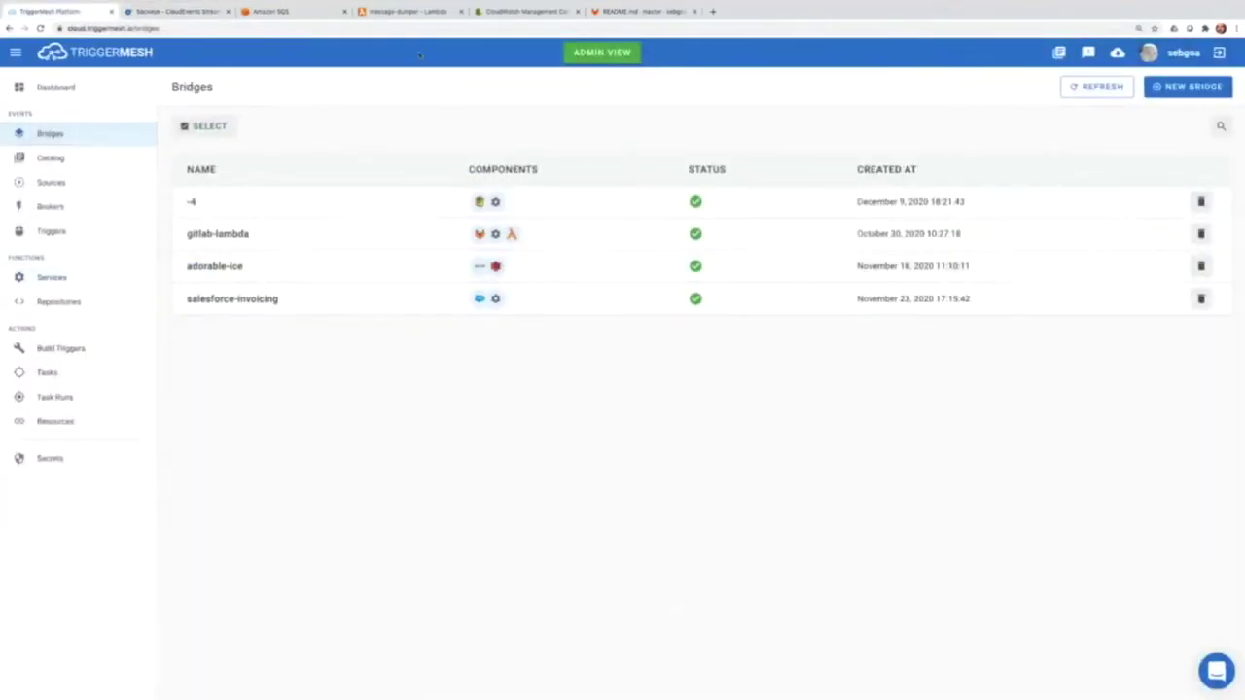
- Switch to the Sockeye event viewer and review the SQS message events from the beginning of the stream
left_click(170, 11)
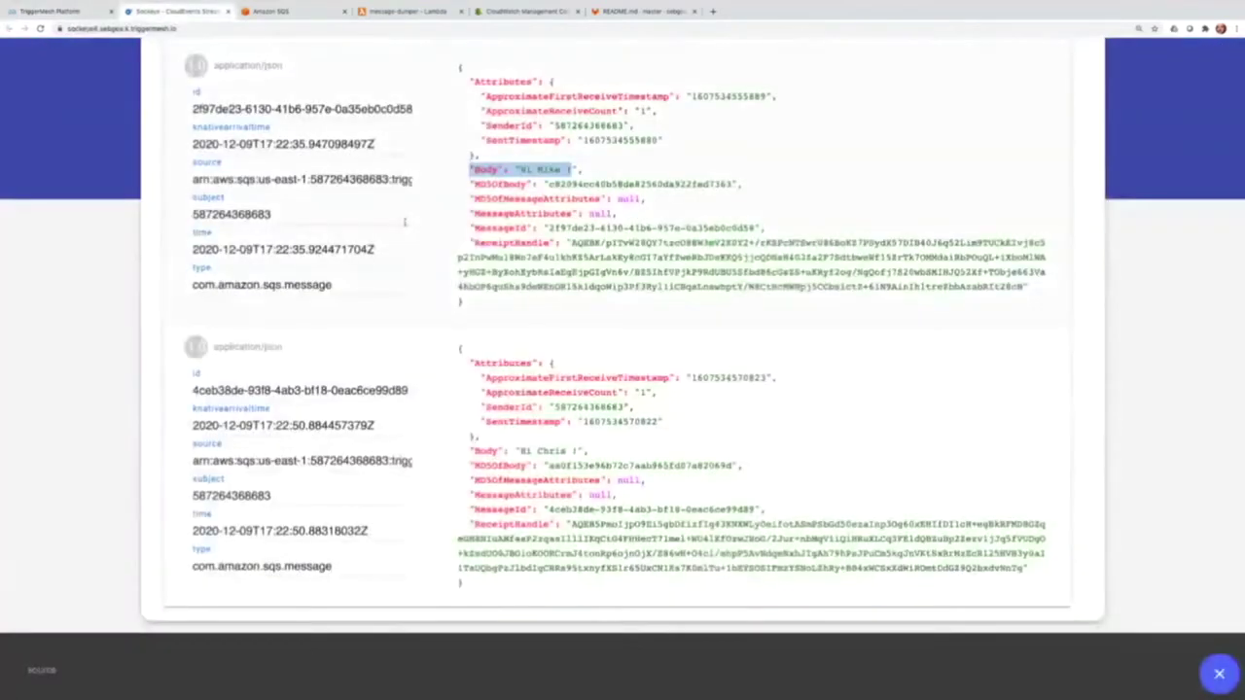
scroll(293, 75, "up", 2)
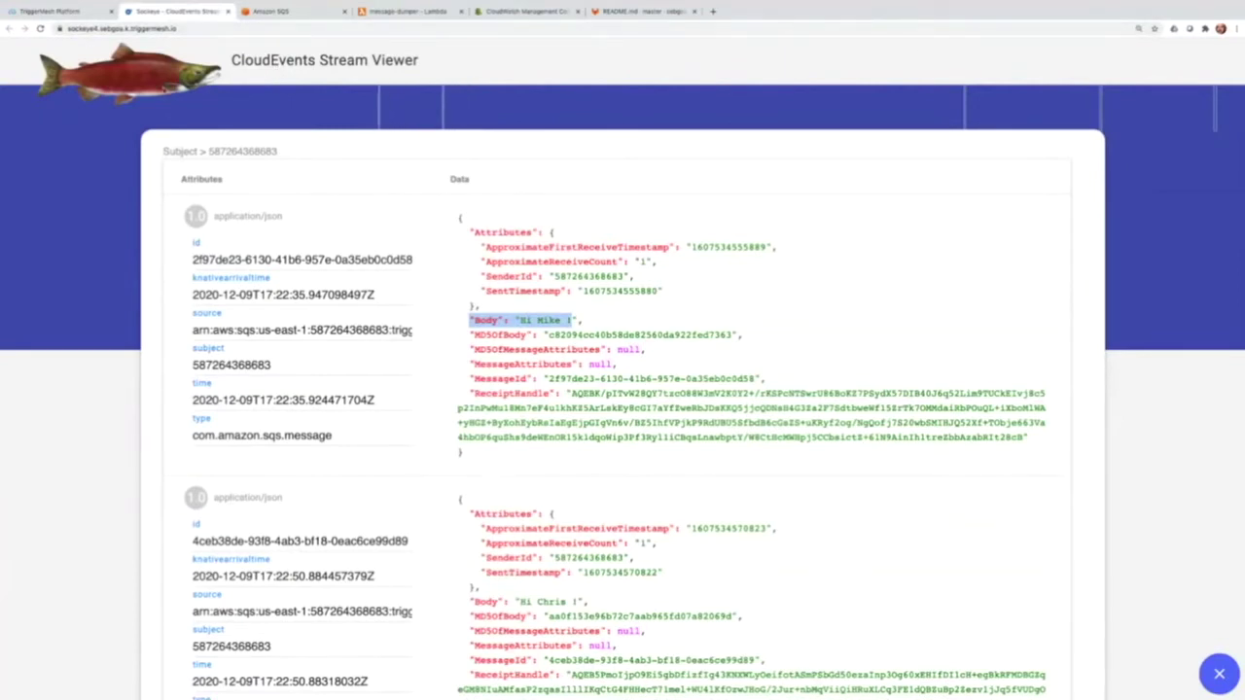
- Return to TriggerMesh, inspect the components of the gitlab-lambda bridge, and go back to an enlarged list of bridges
left_click(100, 16)
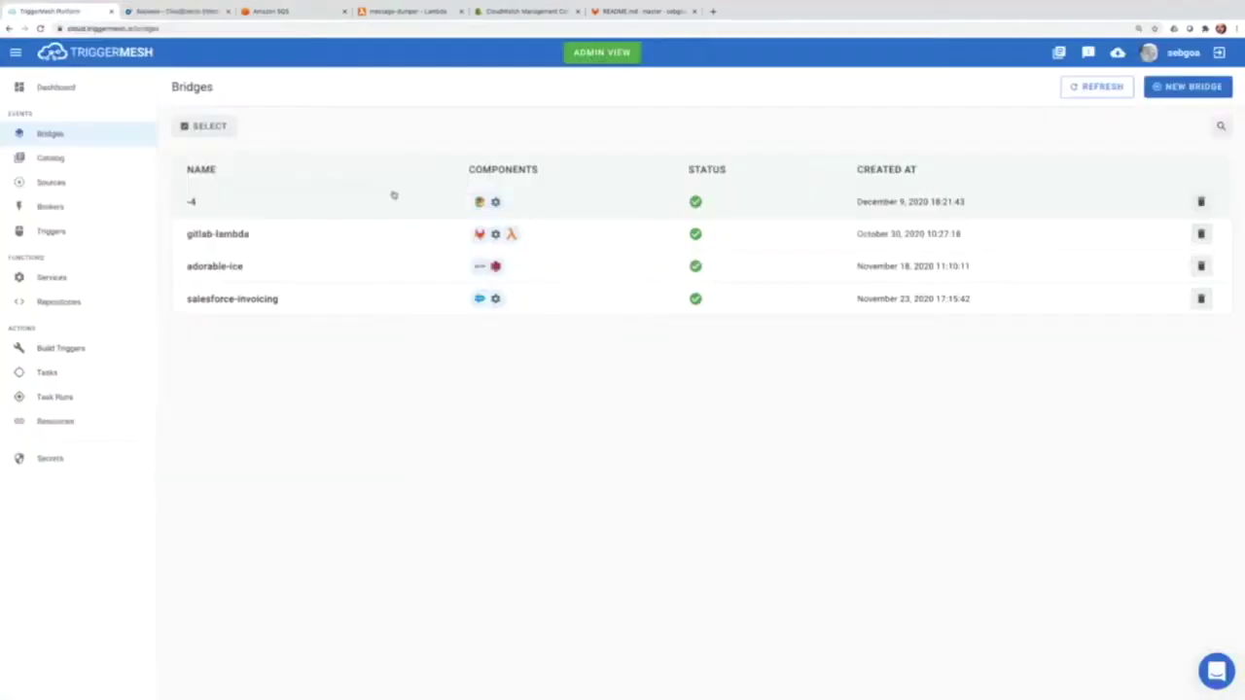
left_click(256, 238)
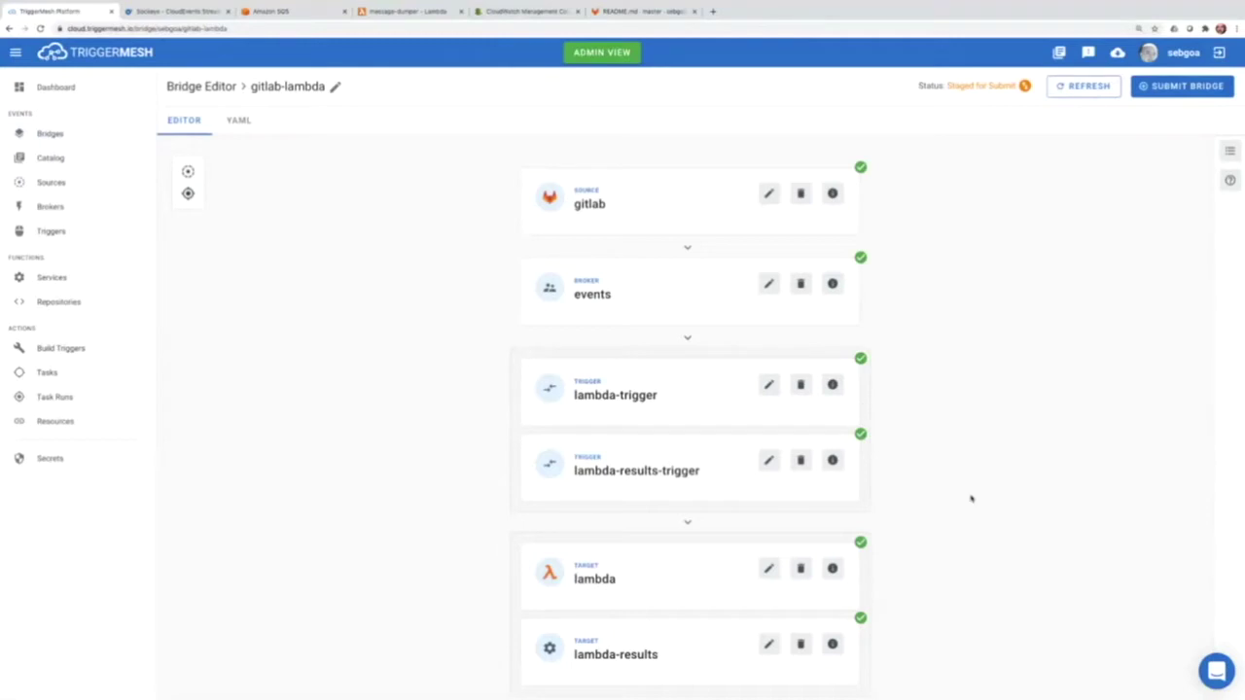
left_click(59, 133)
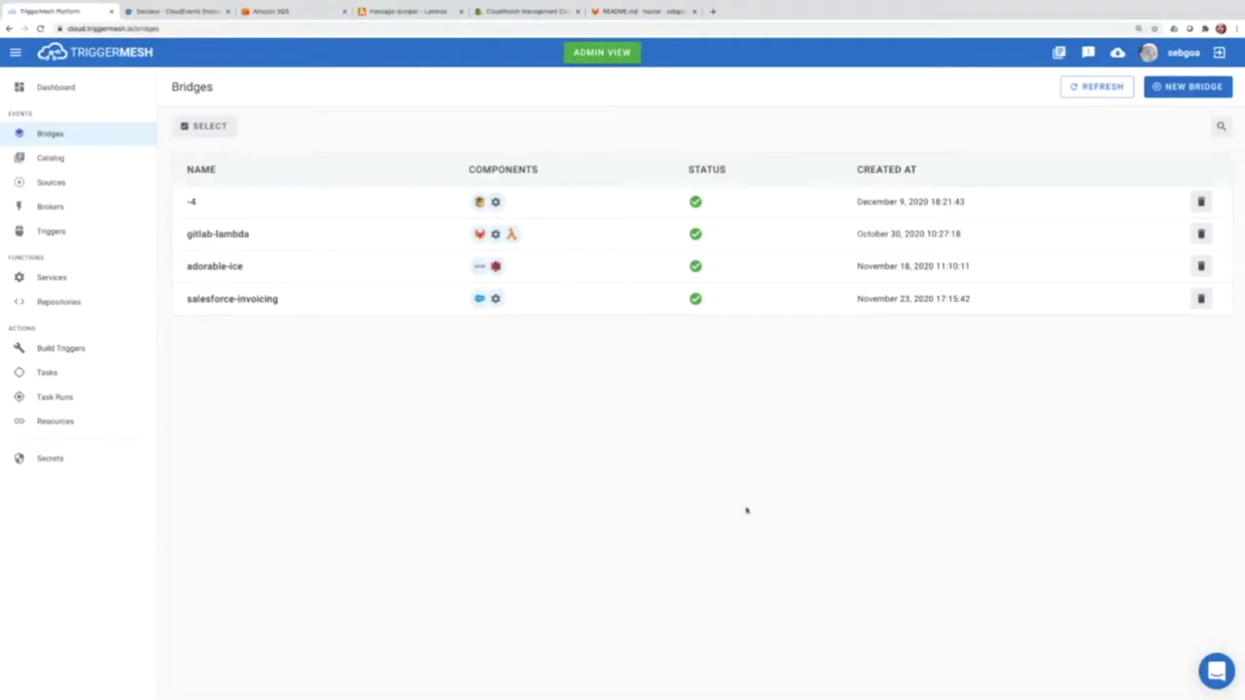
key("ctrl+plus")
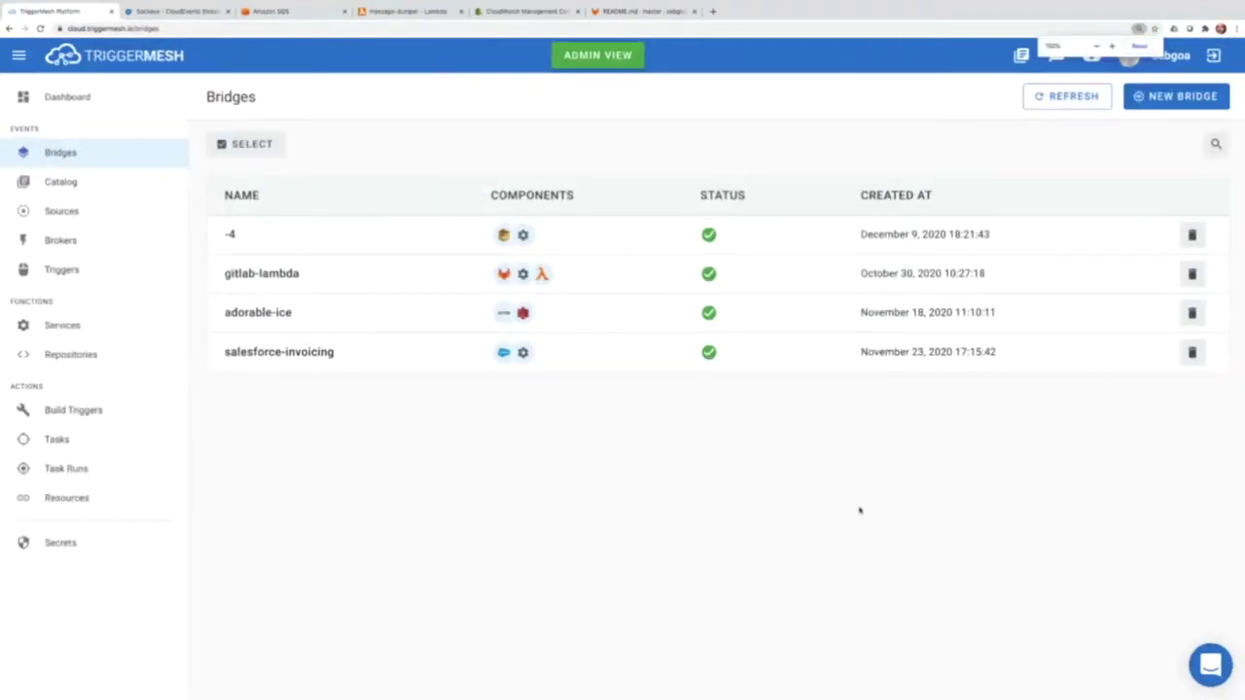
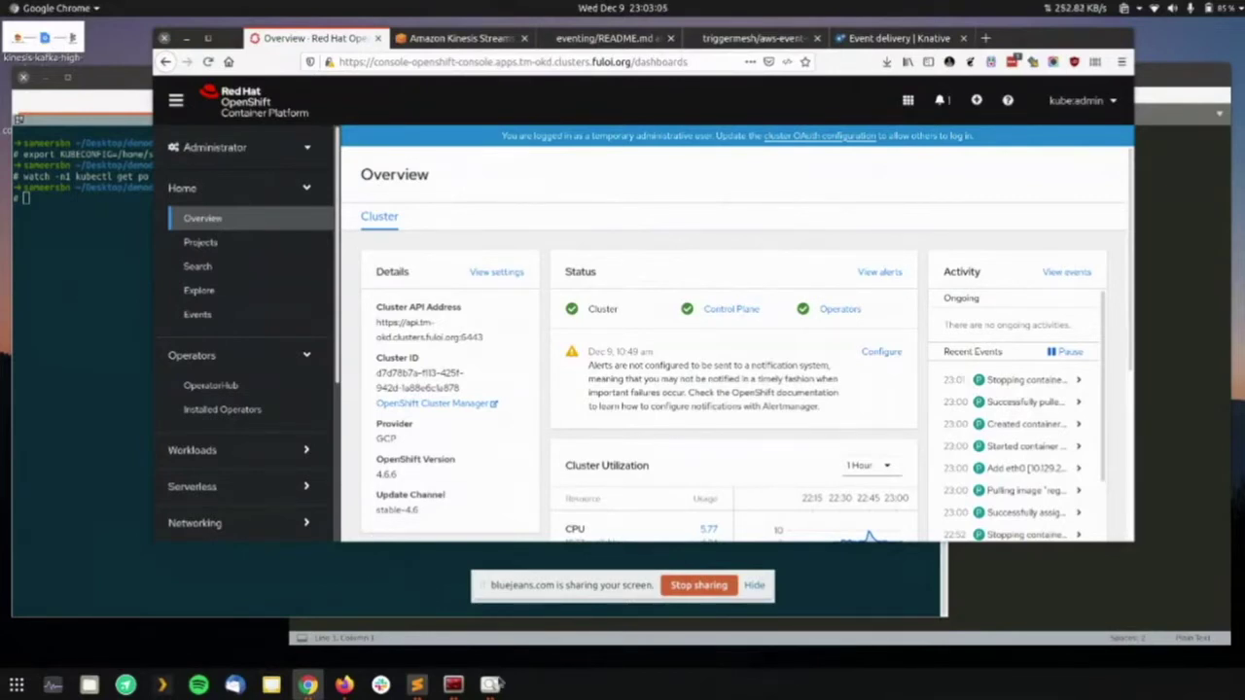
- View the kinesis-kafka-high-level.png diagram in the image viewer and put it away to return to the desktop windows
left_click(491, 685)
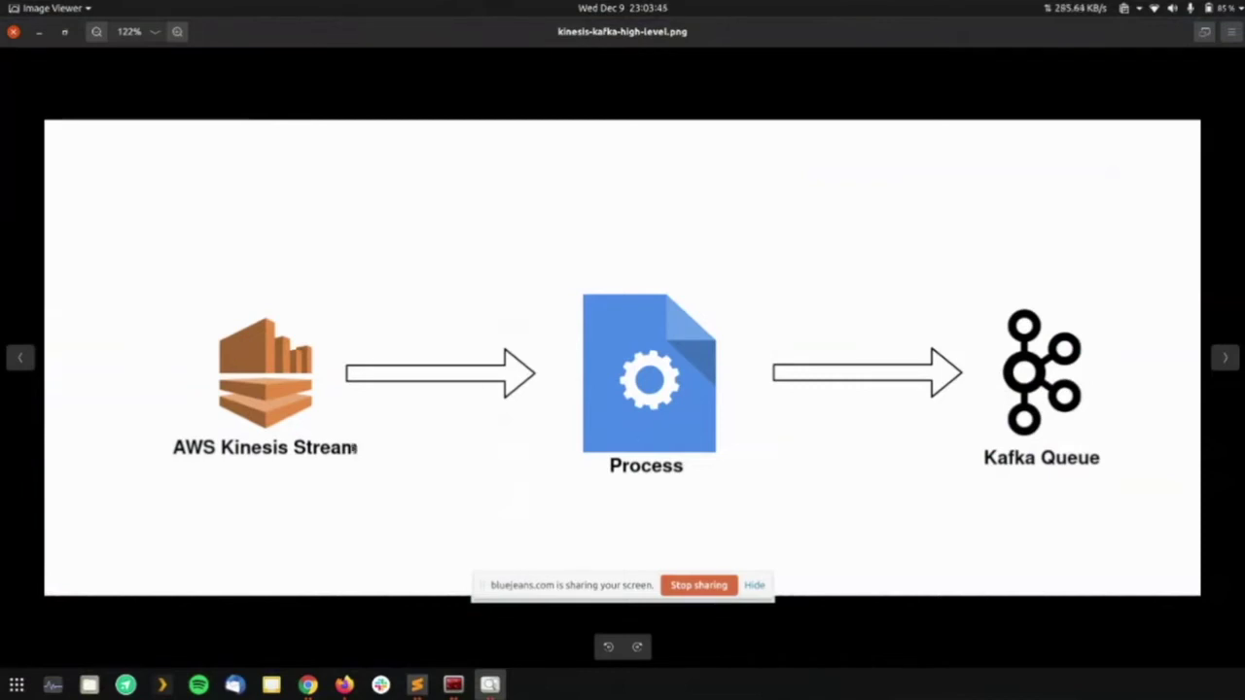
left_click(14, 32)
left_click(14, 52)
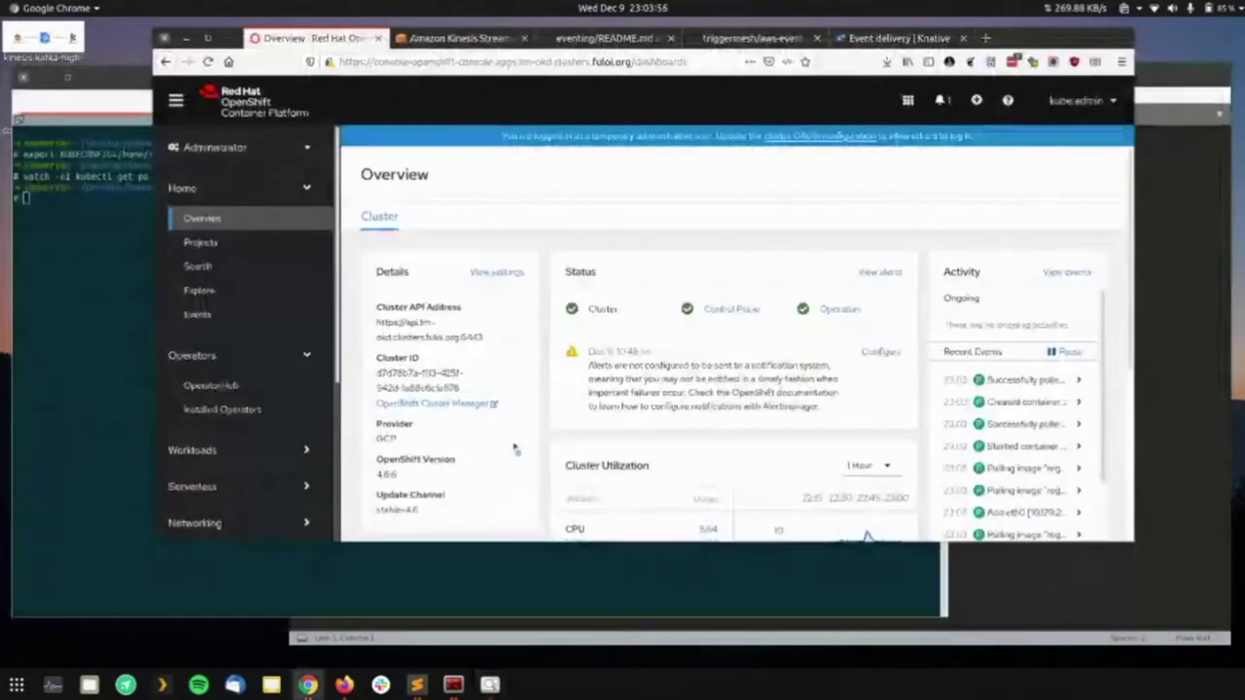
- Switch to Firefox with the OpenShift console, enlarge its window and magnify the cluster overview page for readability
key("alt+Tab")
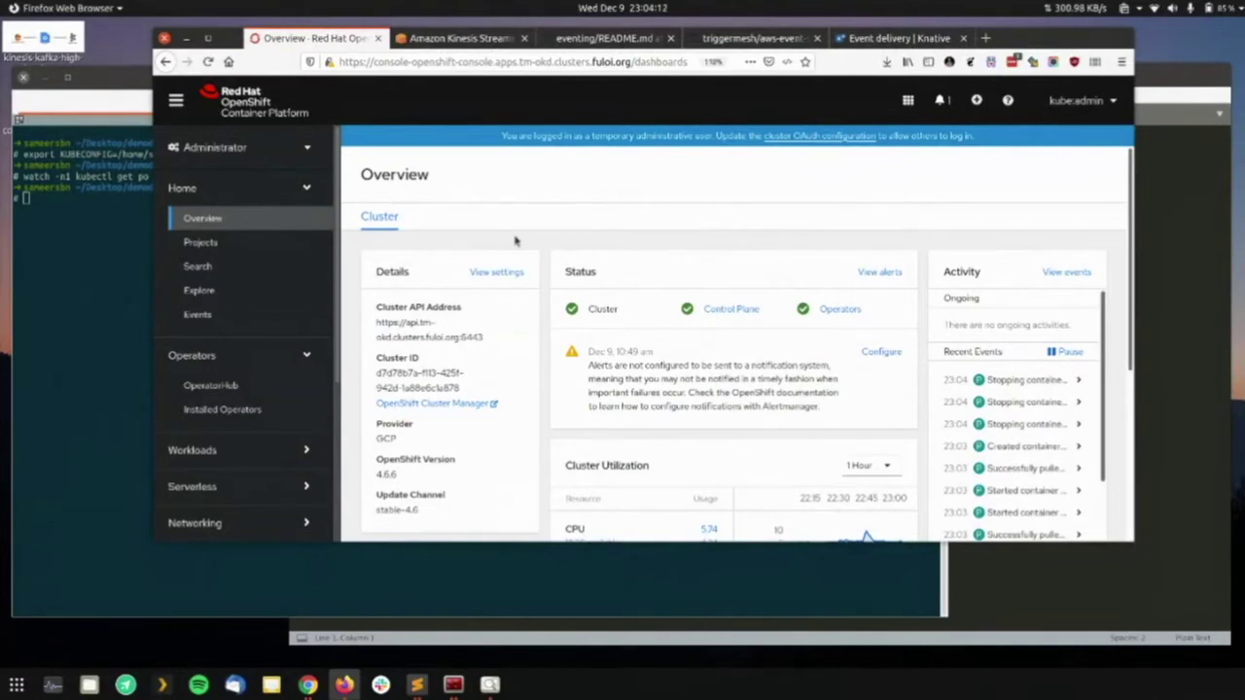
key("ctrl+plus")
key("ctrl+plus")
key("ctrl+plus")
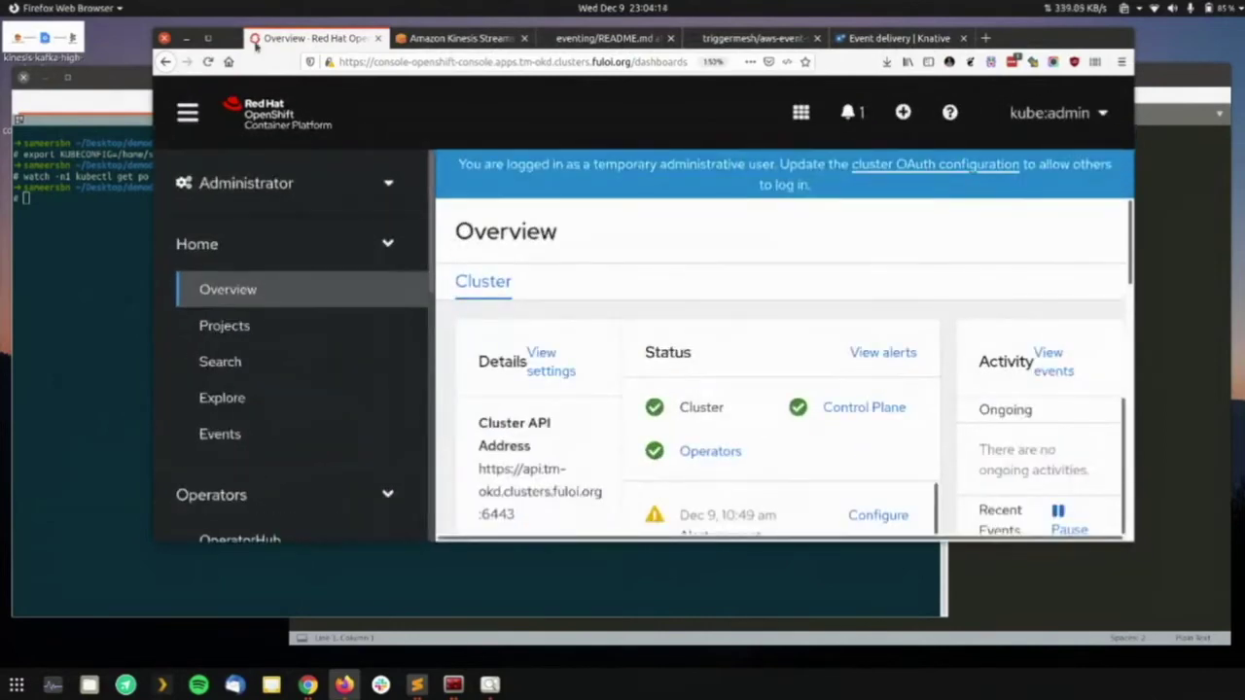
left_click_drag(954, 397, 860, 391)
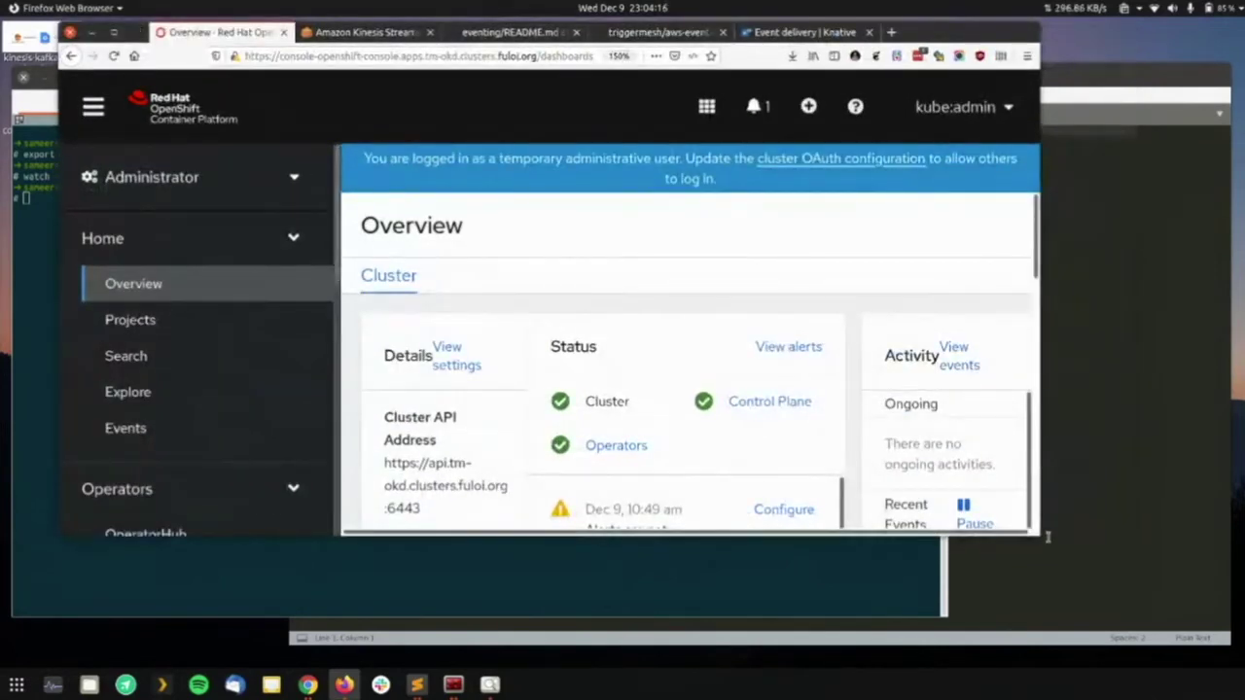
left_click_drag(1039, 536, 1187, 614)
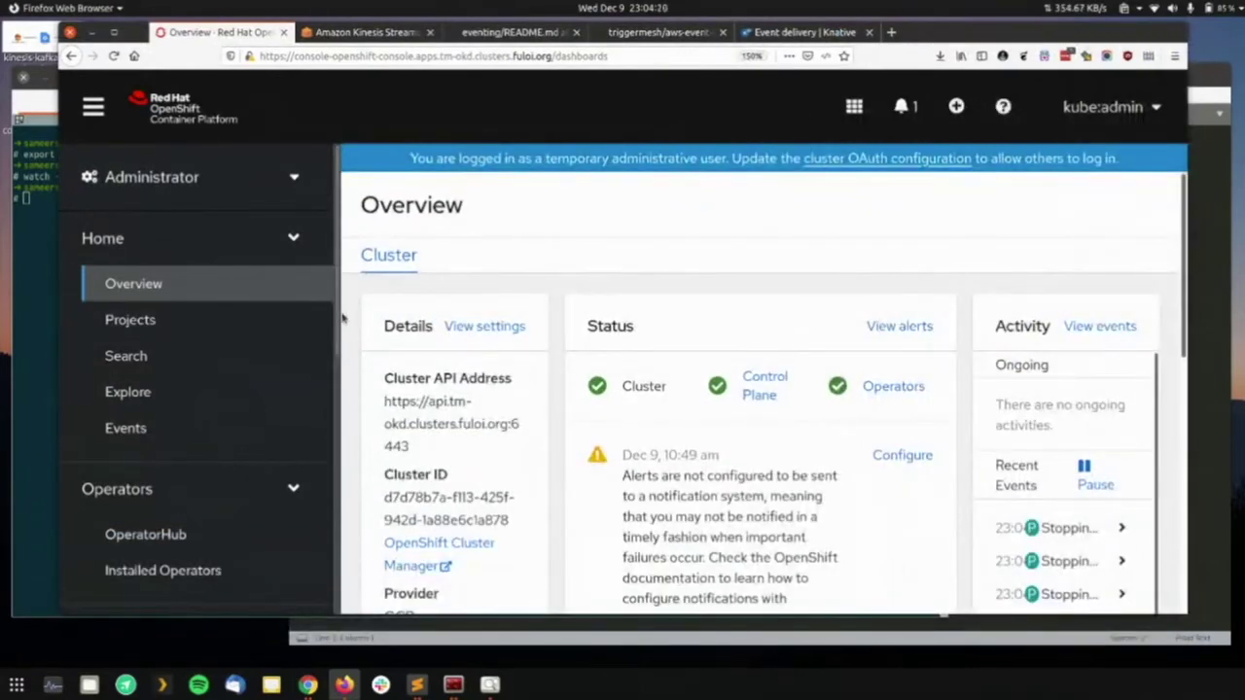
key("ctrl+minus")
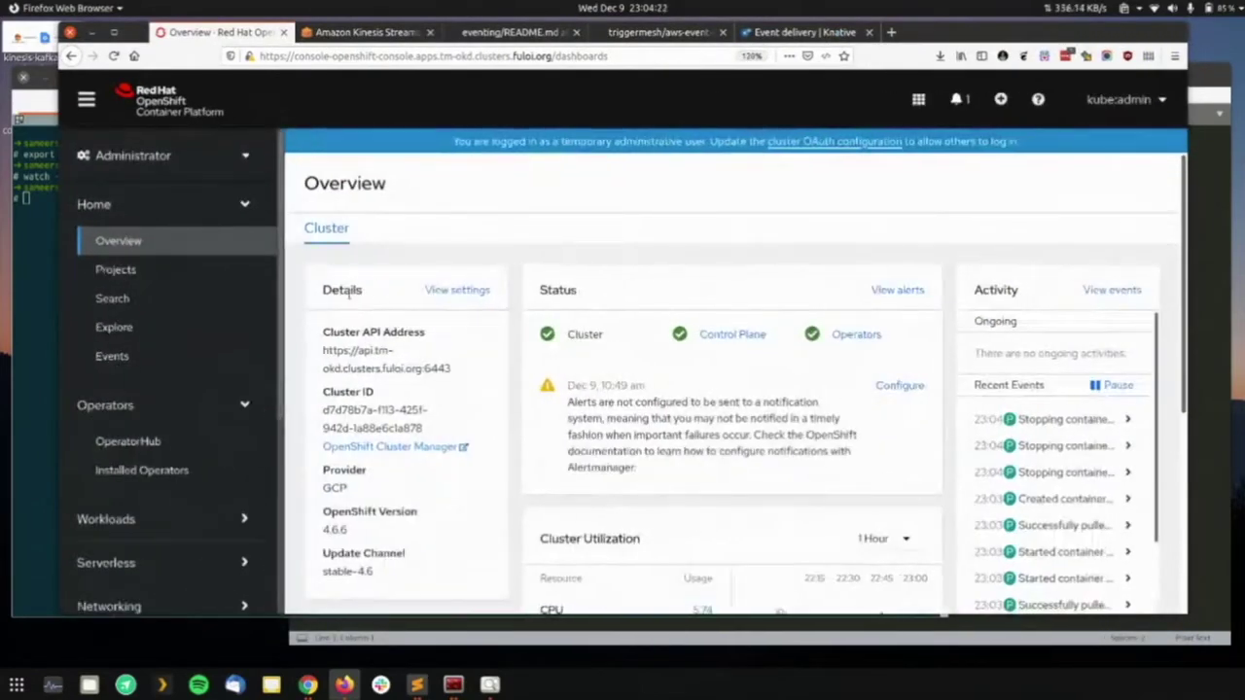
- Open OperatorHub in the default project and filter the operators by the keyword "serverless"
left_click(176, 447)
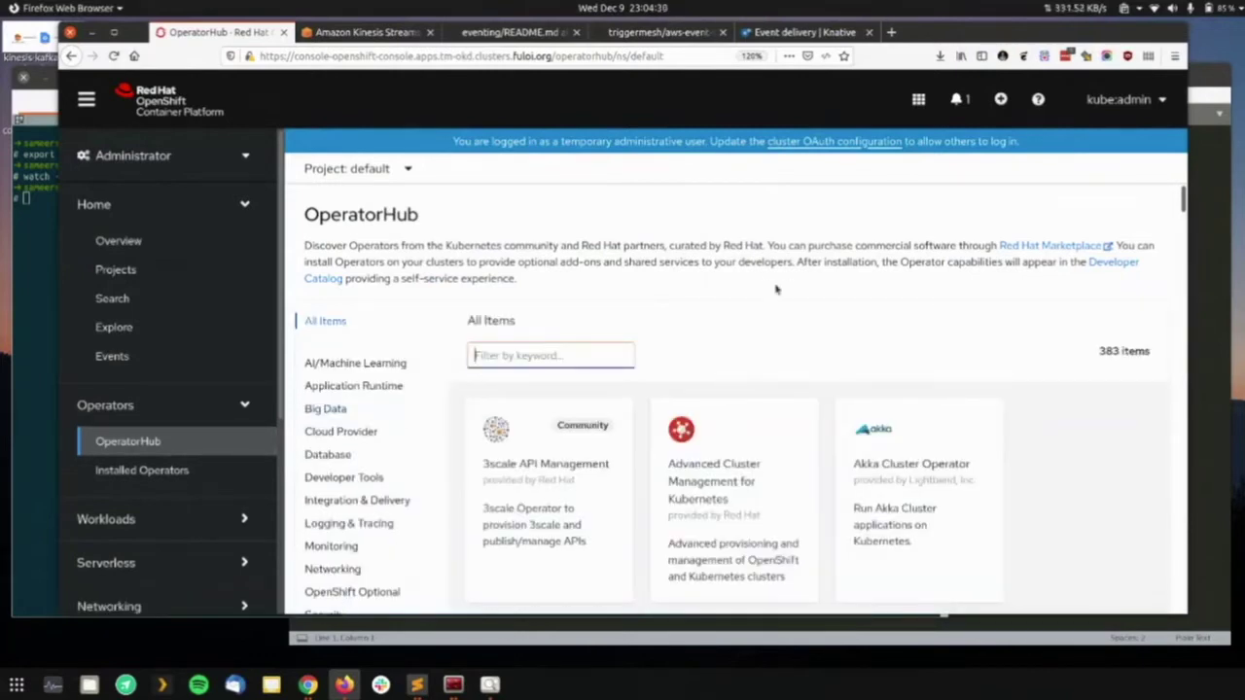
scroll(777, 280, "down", 2)
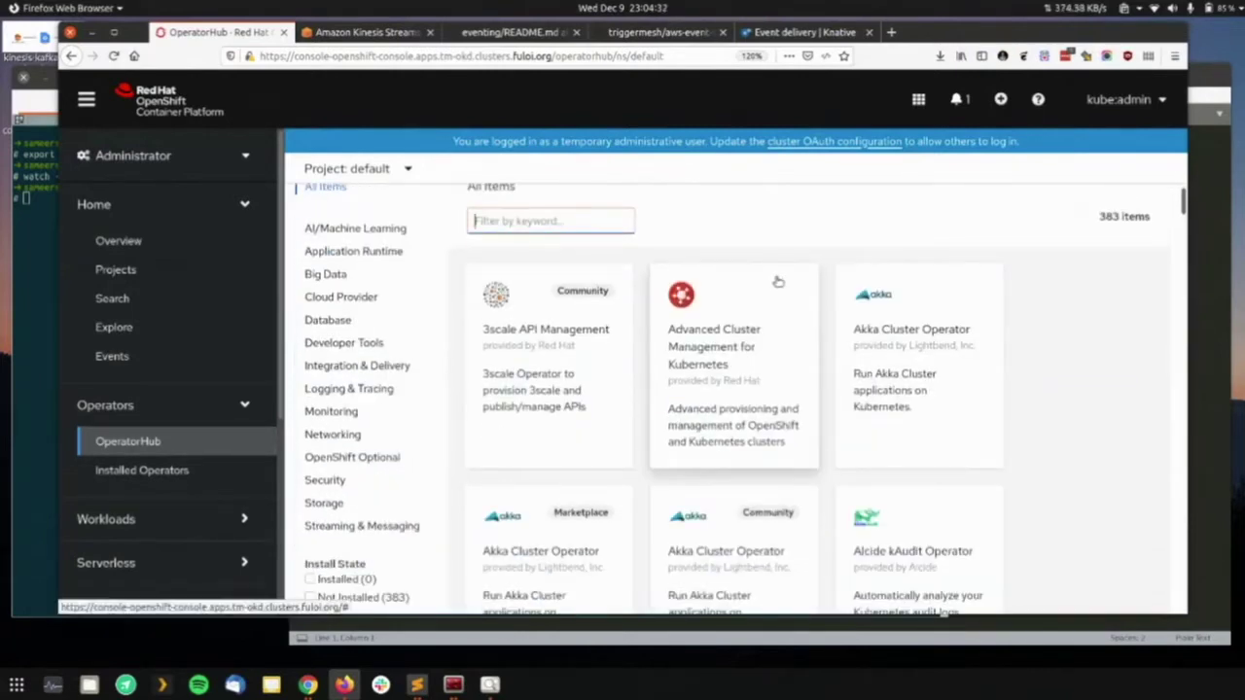
type("e")
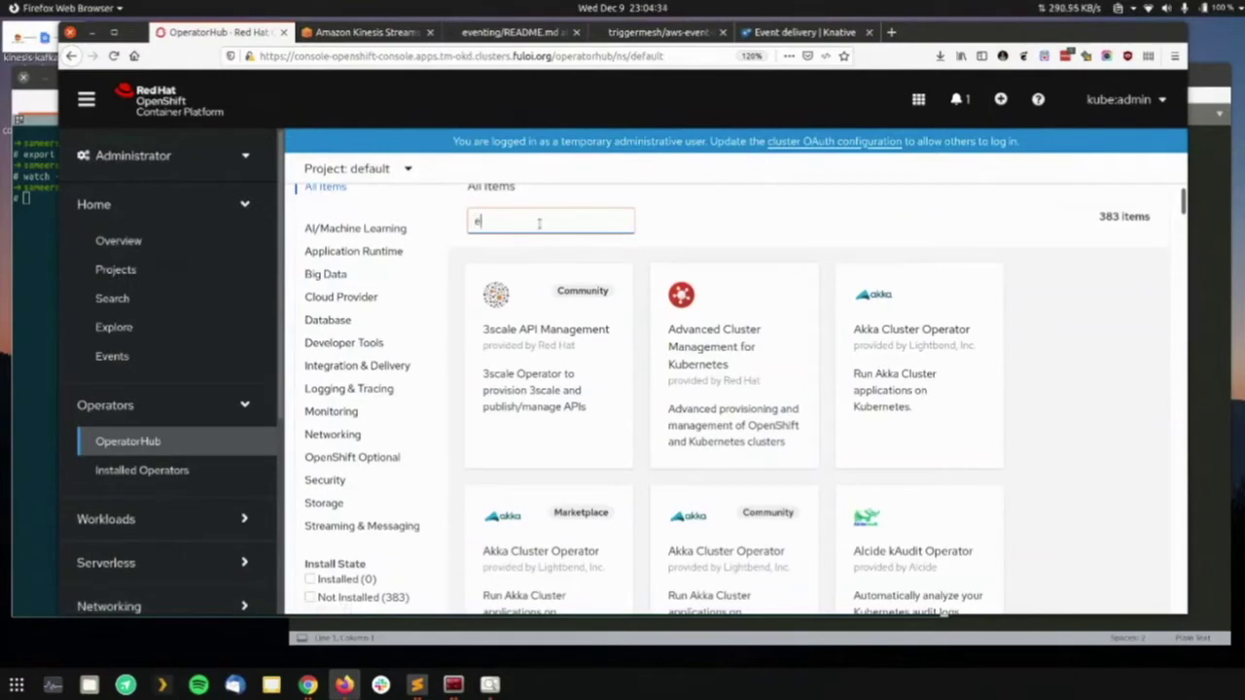
key("BackSpace")
type("server")
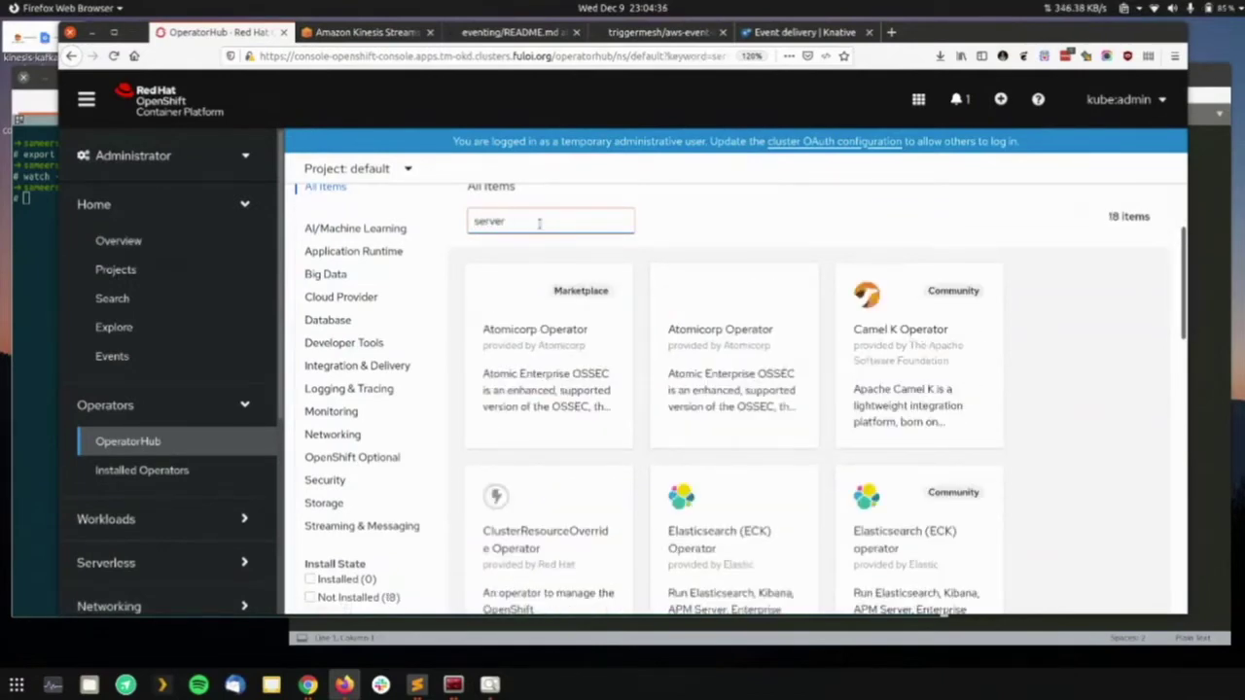
scroll(906, 431, "down", 8)
scroll(548, 311, "up", 9)
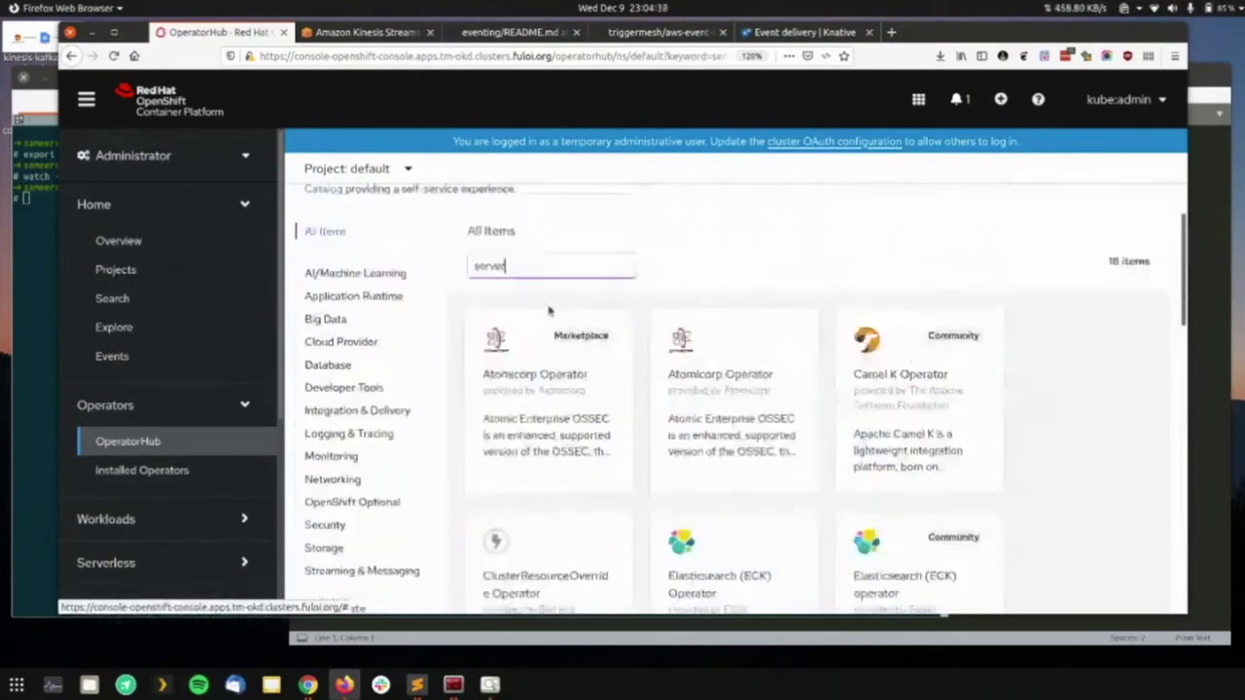
scroll(549, 325, "up", 2)
type("less")
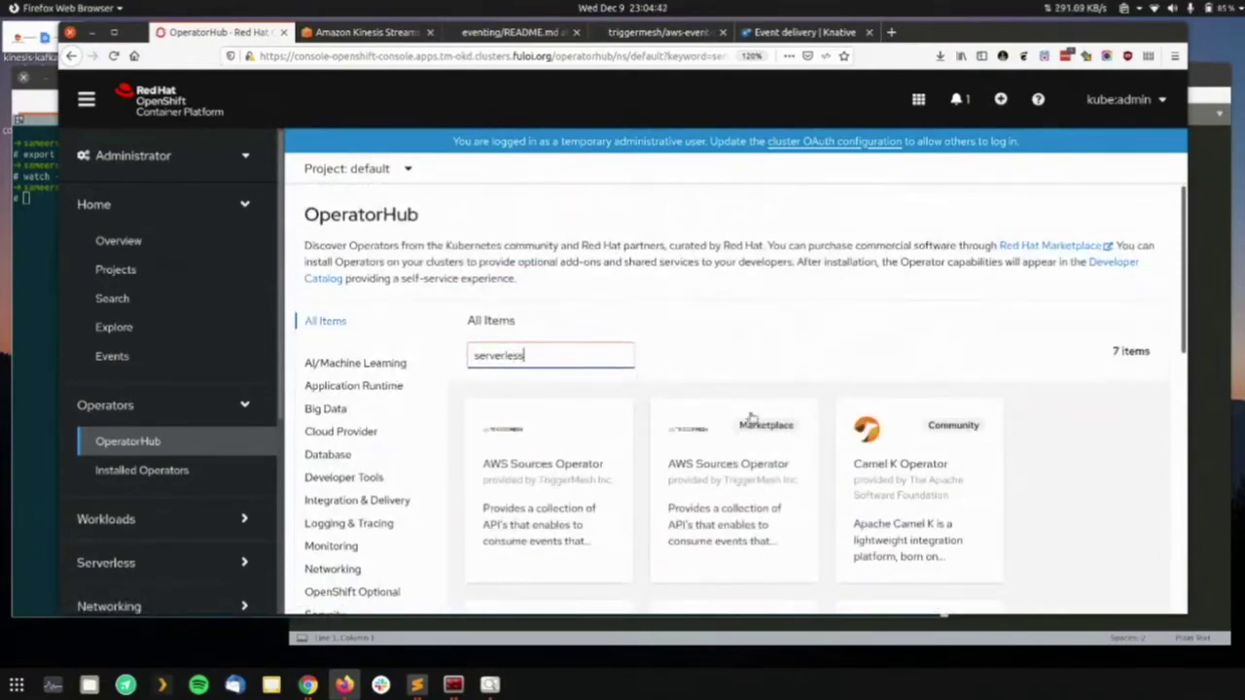
- Install the Red Hat OpenShift Serverless operator for all namespaces, using the openshift-serverless namespace and automatic approval
scroll(768, 404, "down", 4)
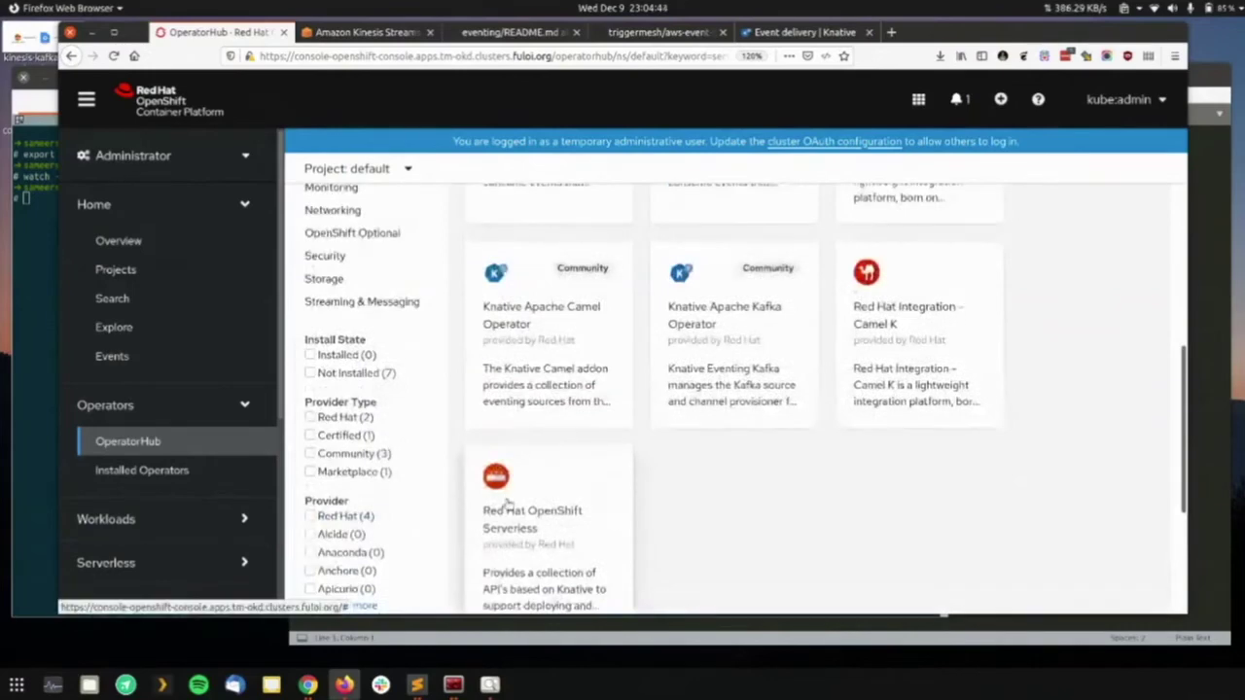
left_click(582, 495)
left_click(649, 228)
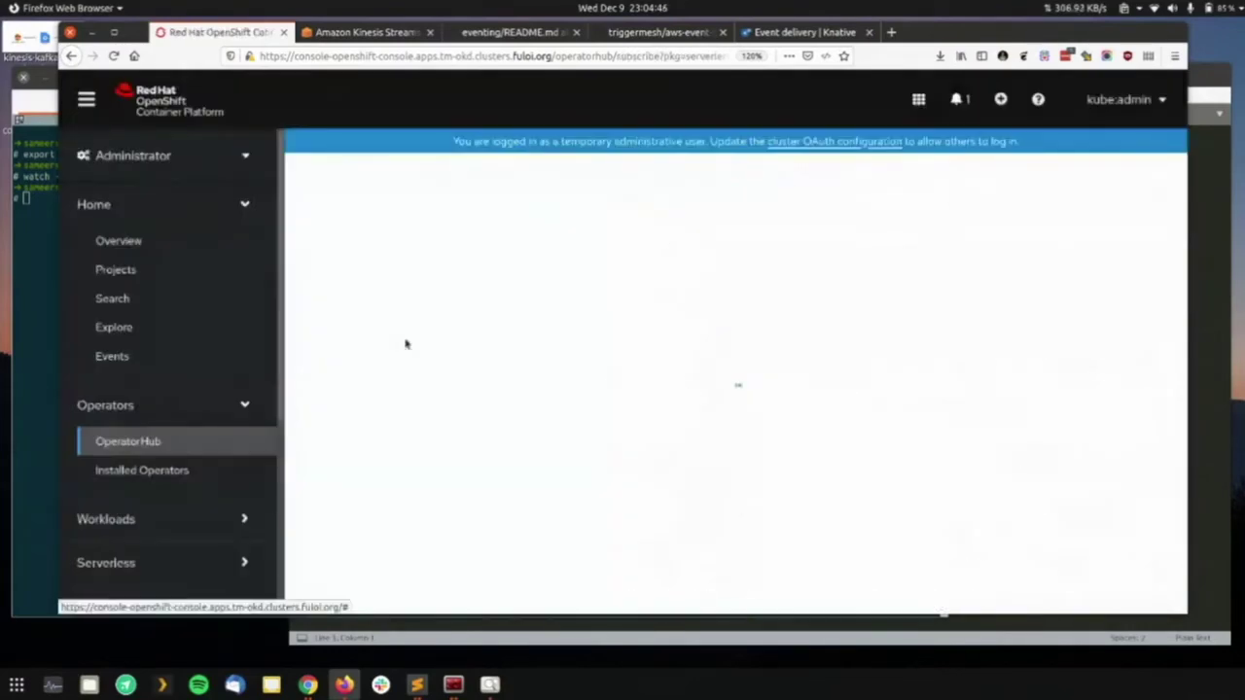
scroll(545, 389, "down", 3)
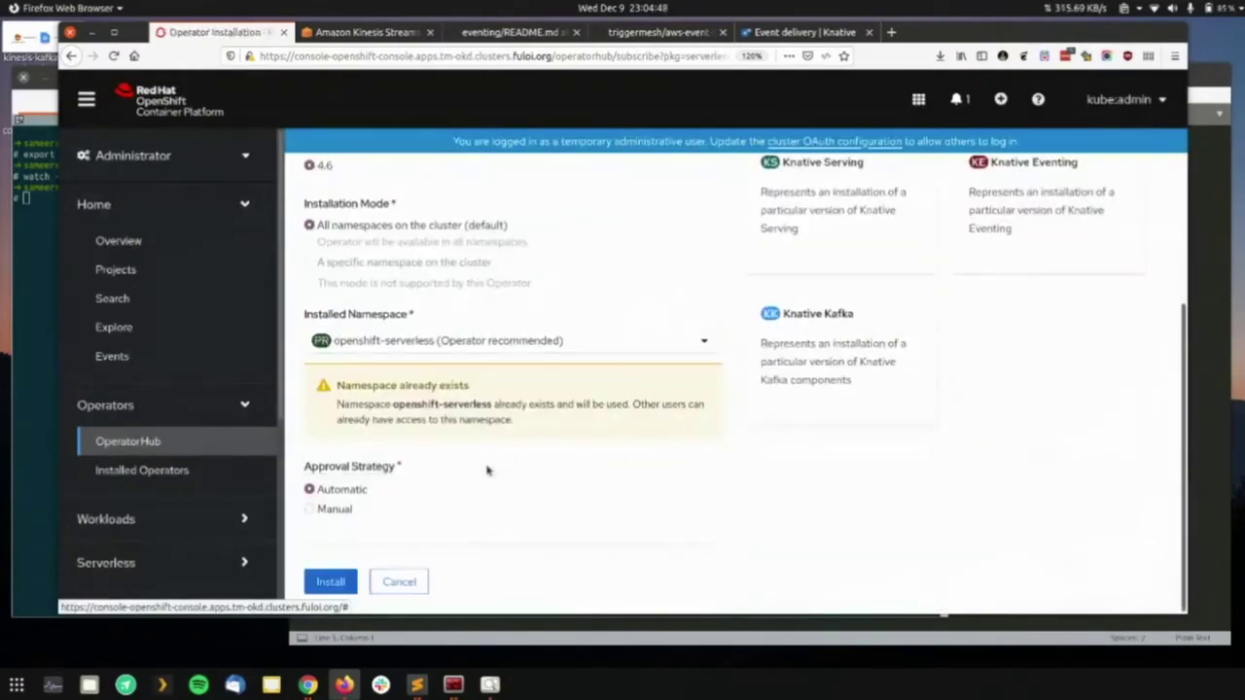
left_click(326, 581)
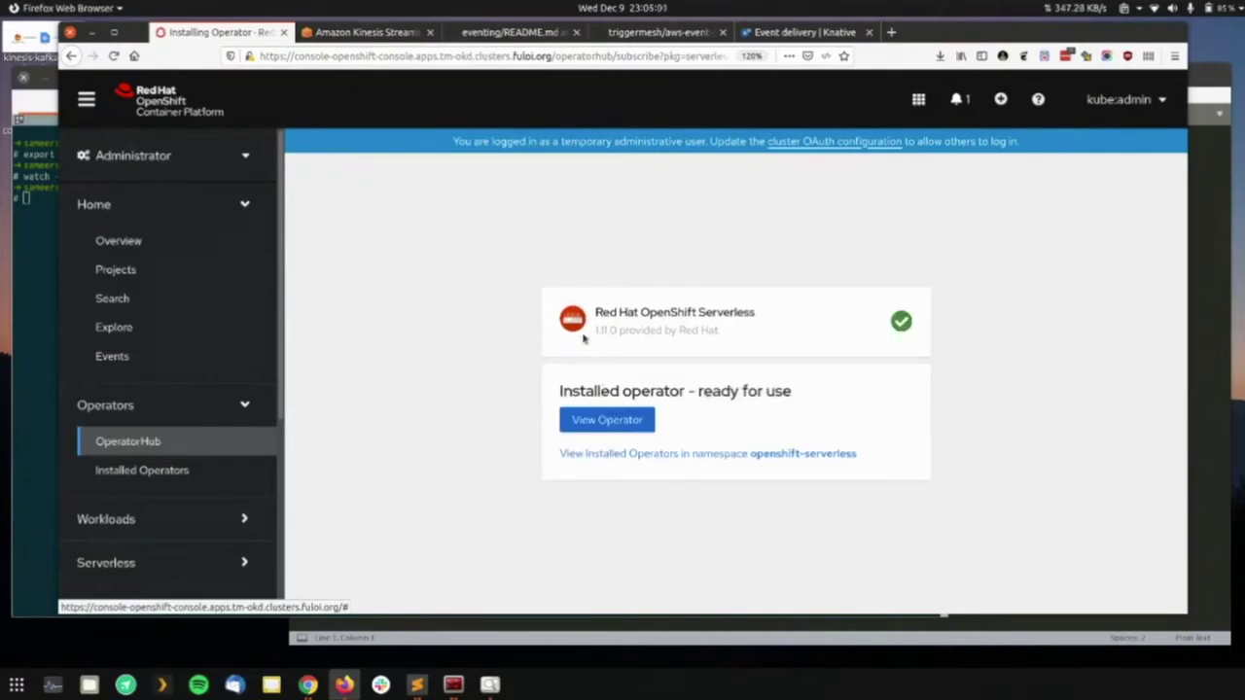
- Create a Knative Serving instance named knative-serving in the knative-serving project from the installed Serverless operator, keeping the default settings
left_click(605, 422)
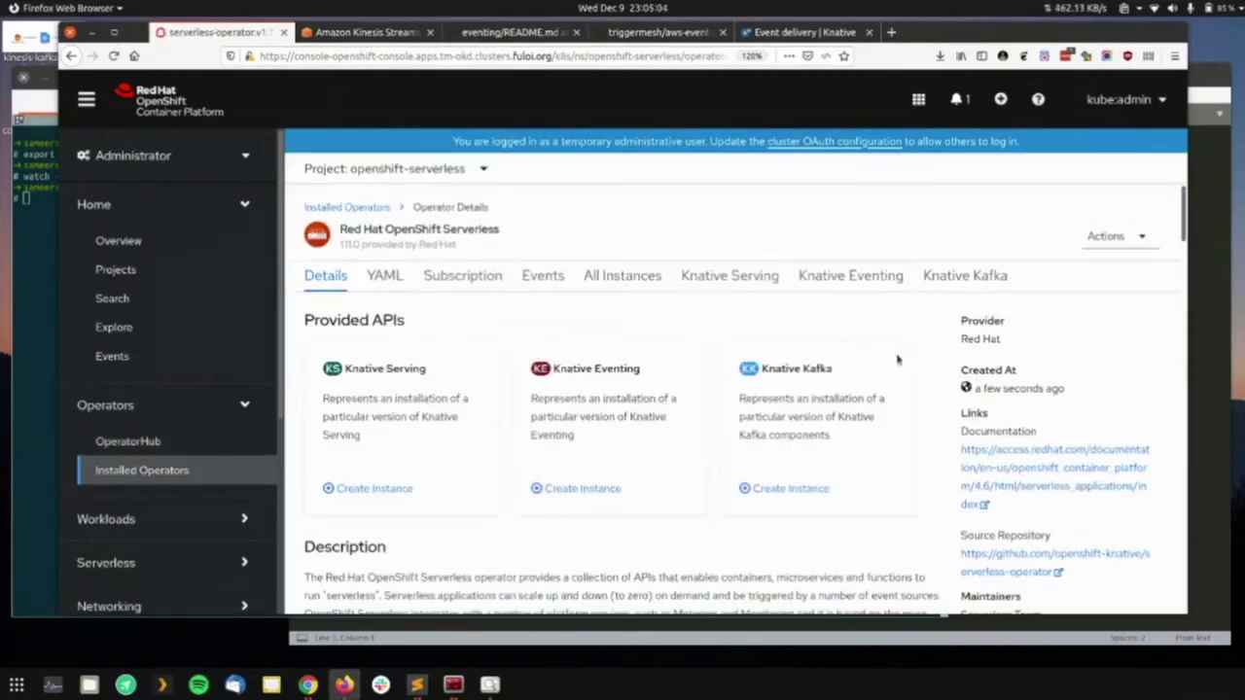
left_click(416, 170)
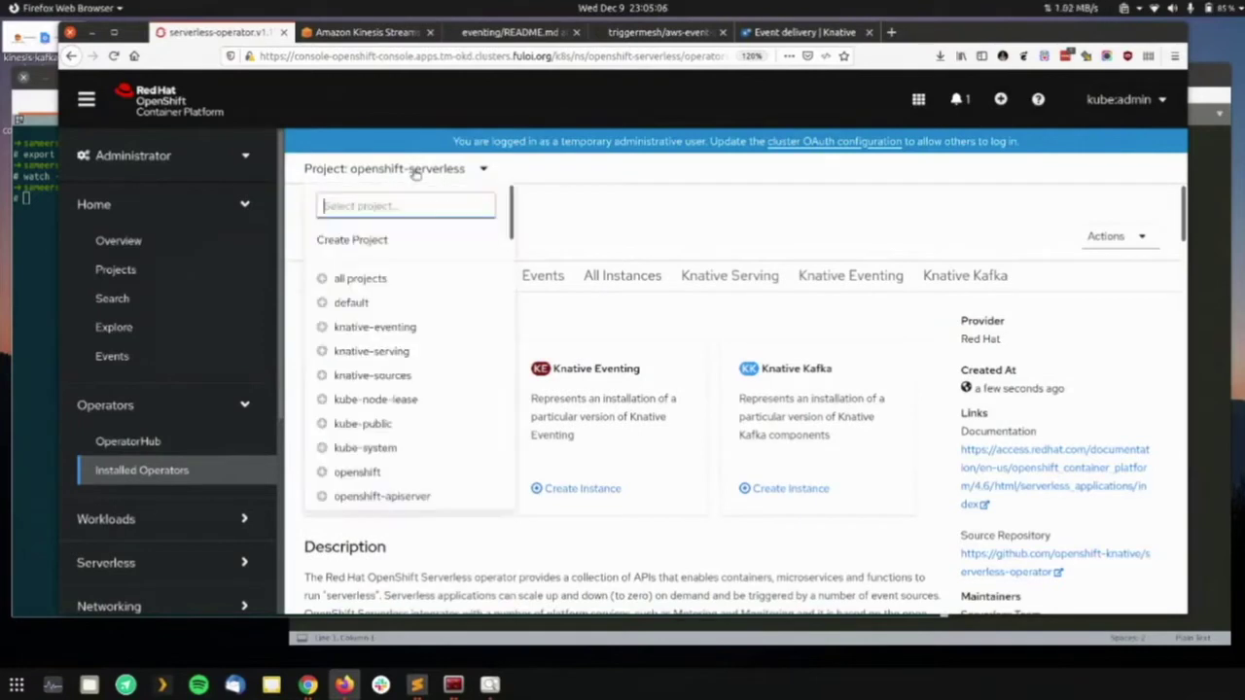
left_click(401, 352)
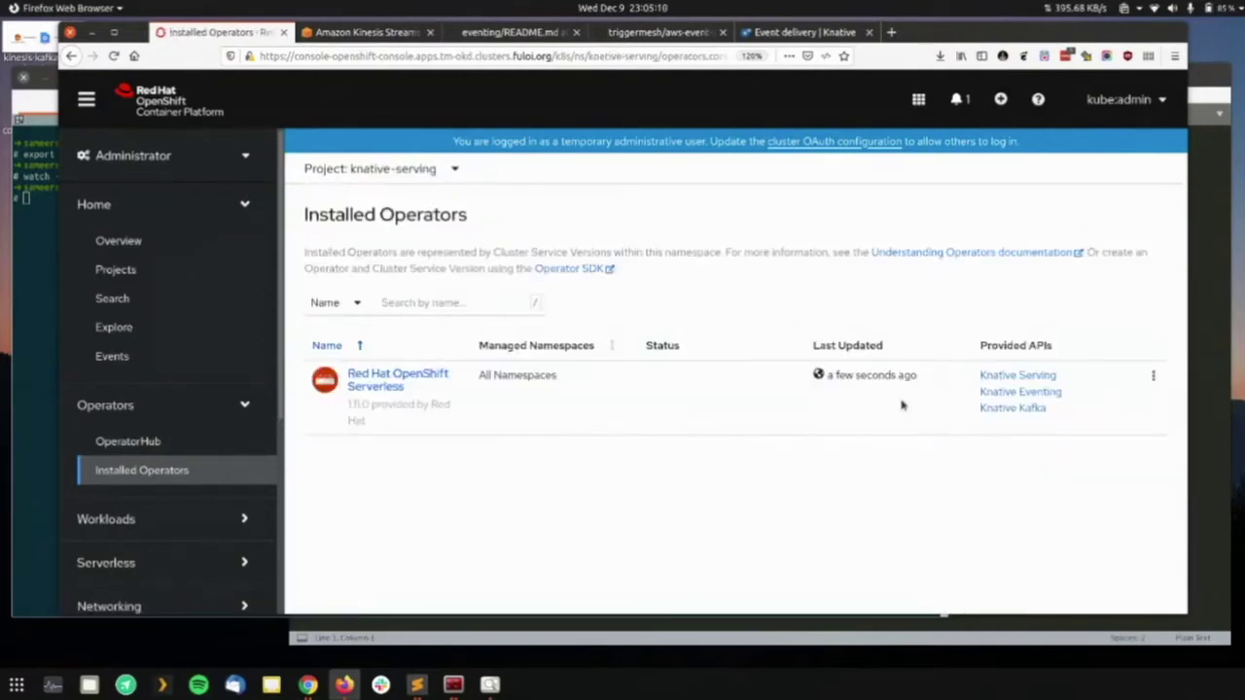
left_click(990, 381)
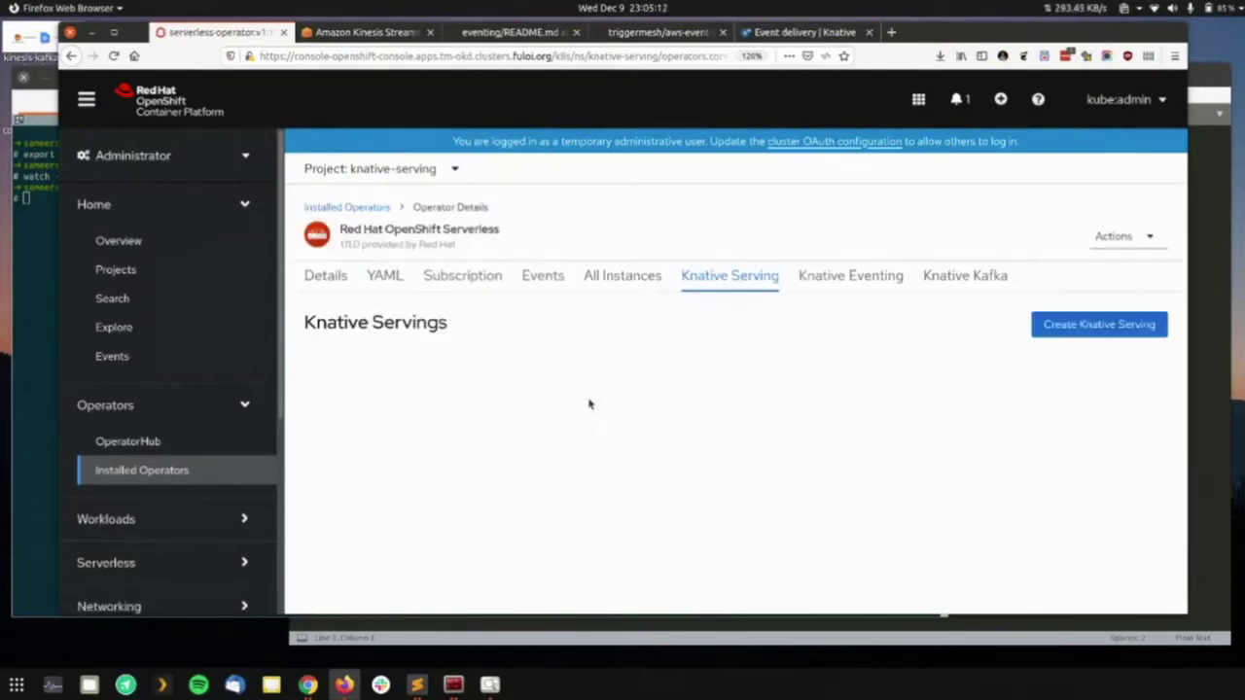
left_click(1072, 328)
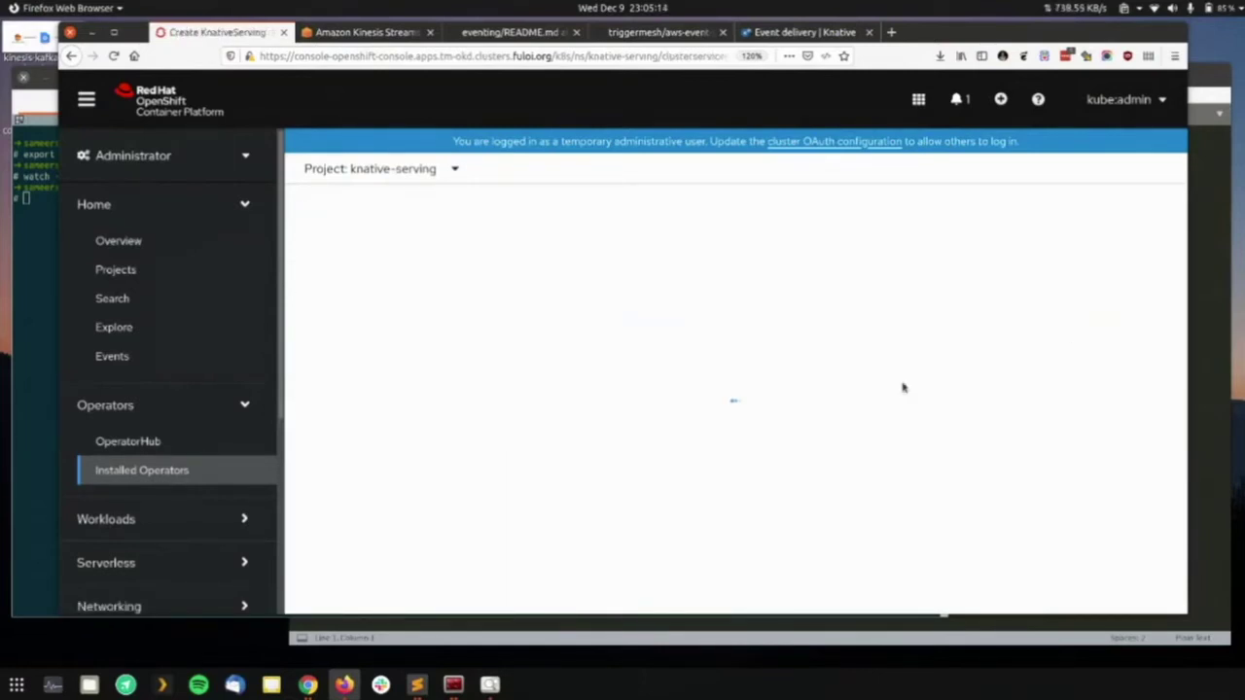
scroll(526, 474, "down", 3)
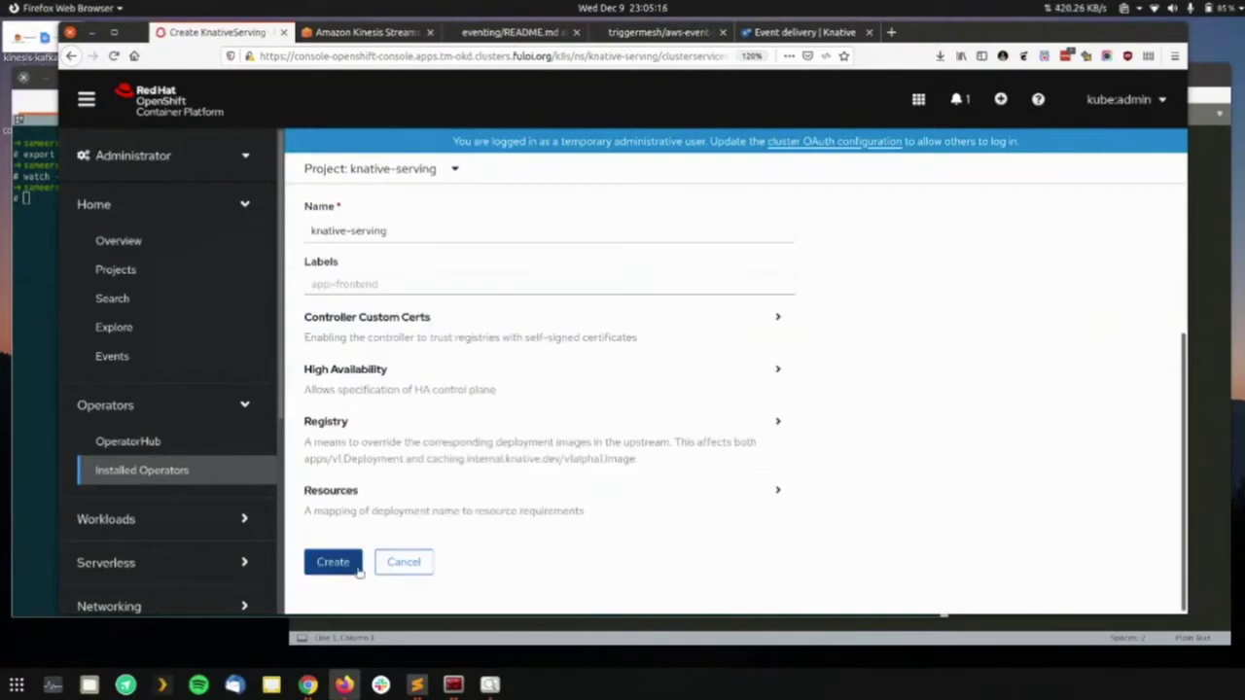
left_click(343, 564)
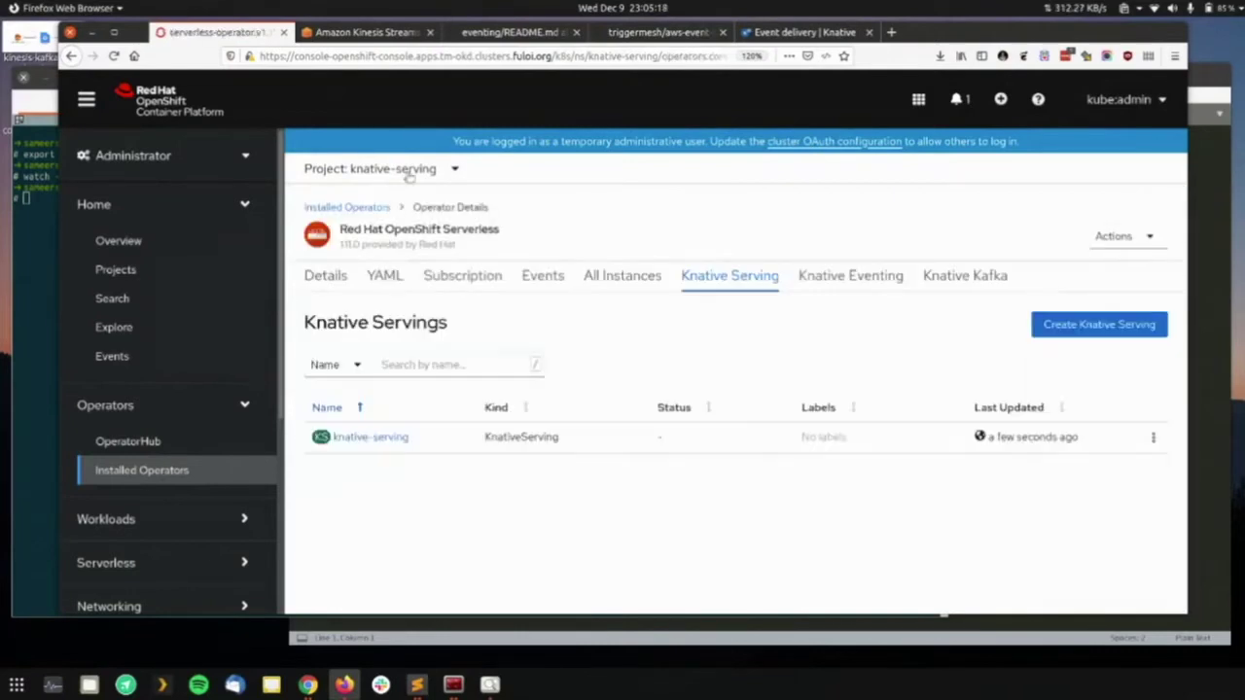
- Create a Knative Eventing instance in the knative-eventing project from the Serverless operator, keeping the default settings
left_click(408, 172)
left_click(407, 327)
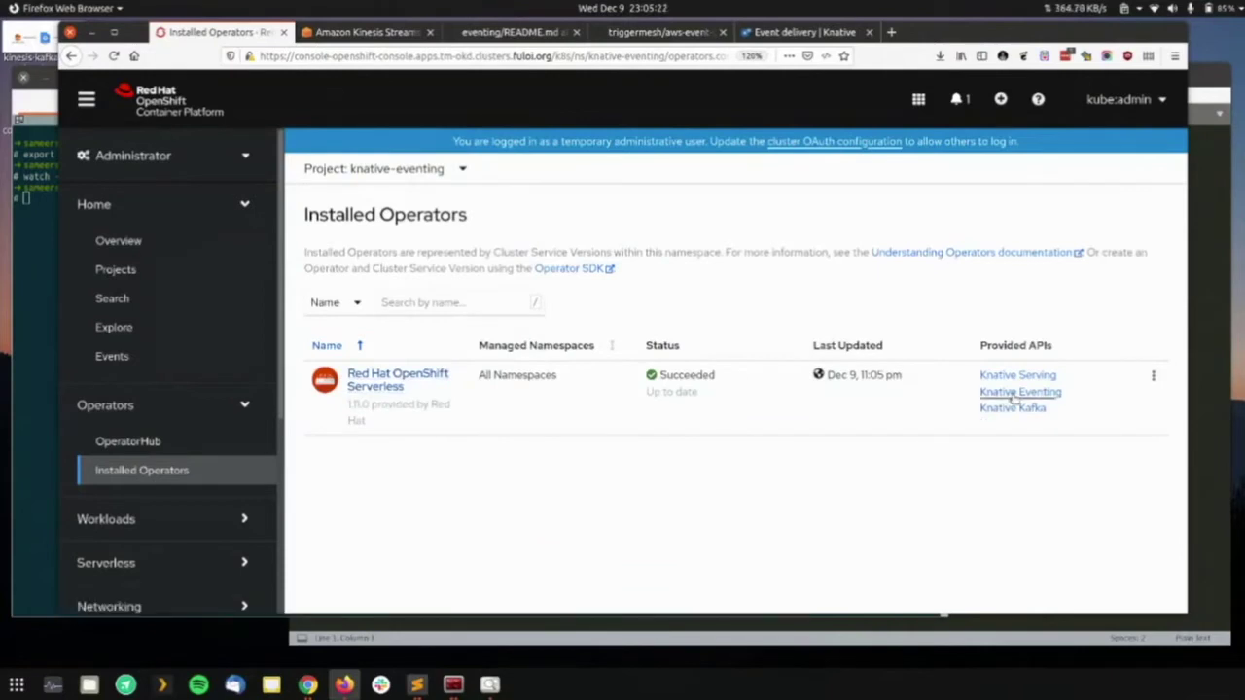
left_click(1017, 392)
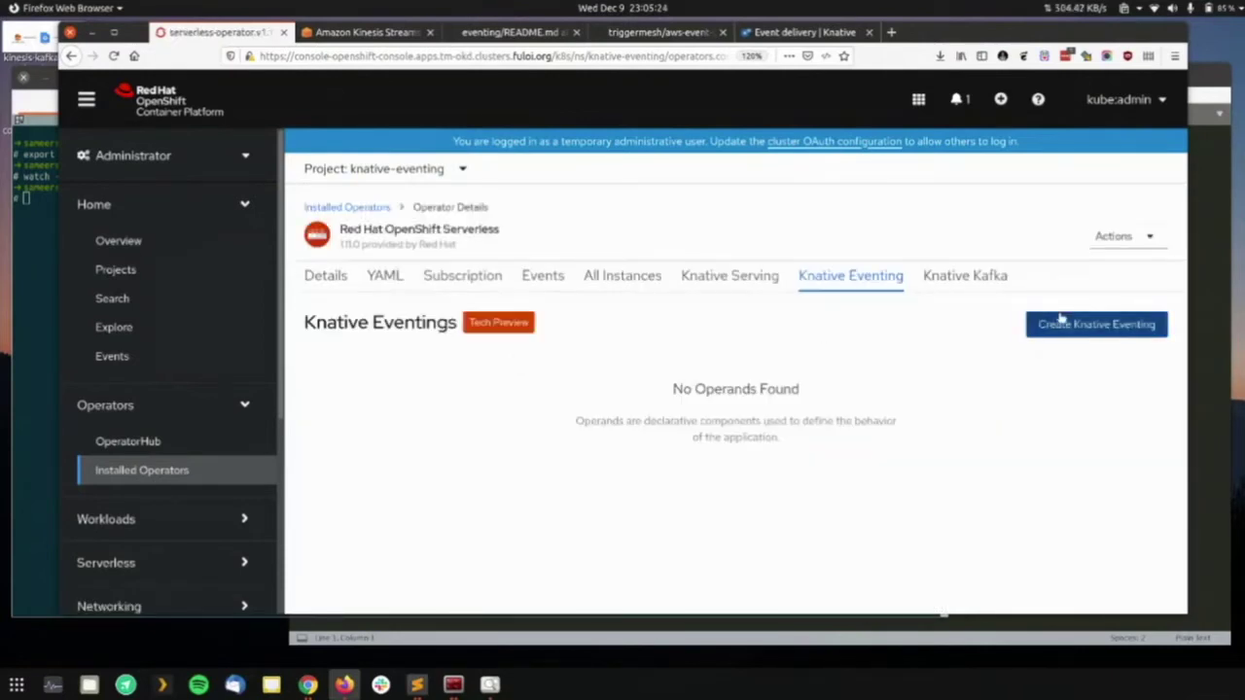
left_click(1065, 326)
scroll(438, 467, "down", 5)
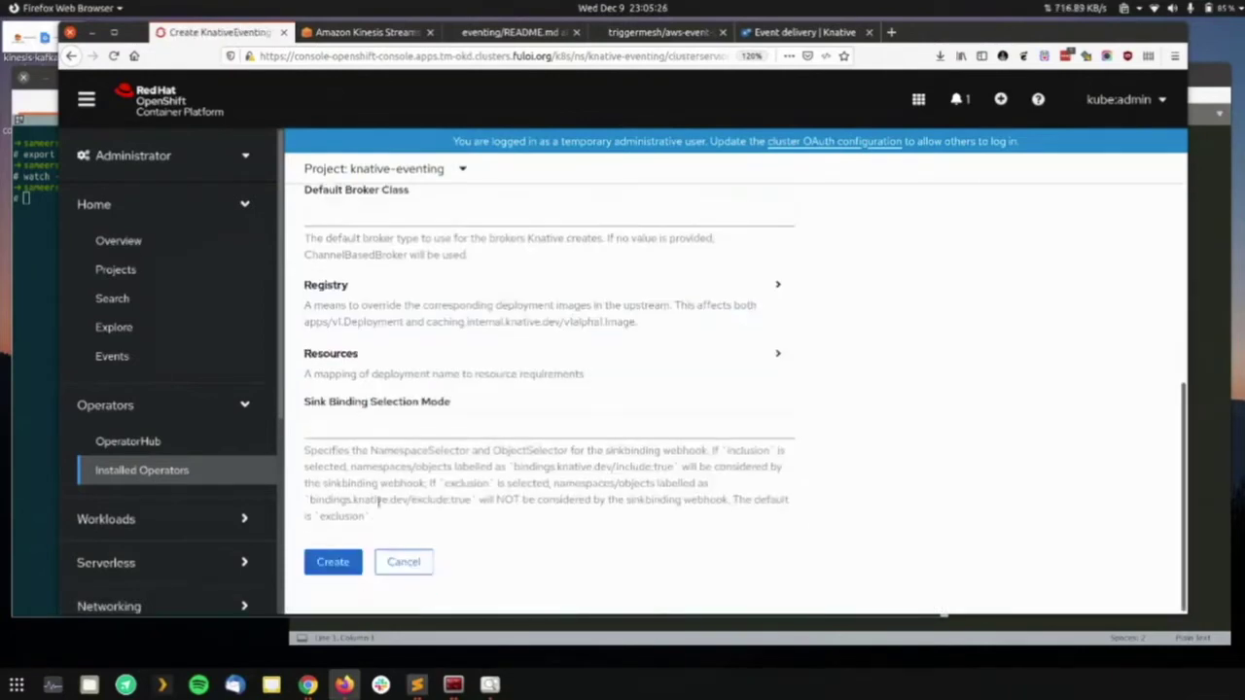
left_click(349, 561)
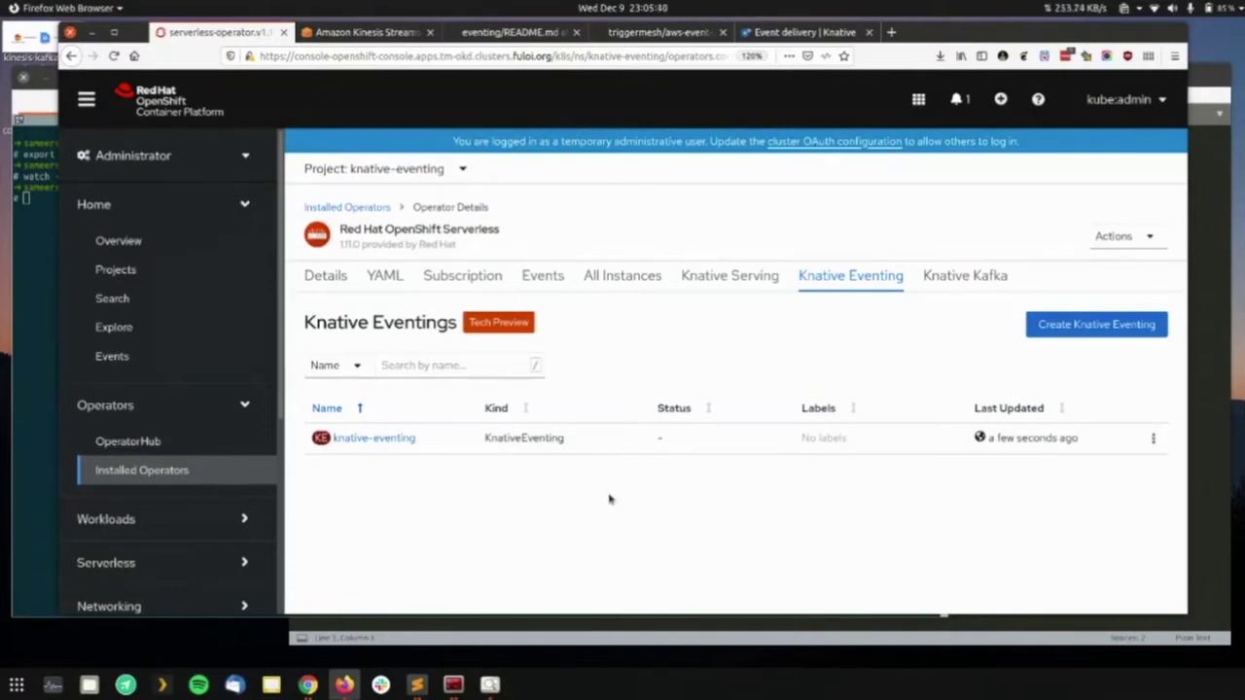
- Open OperatorHub in the knative-eventing project and filter the operators by the keyword "aws"
left_click(128, 441)
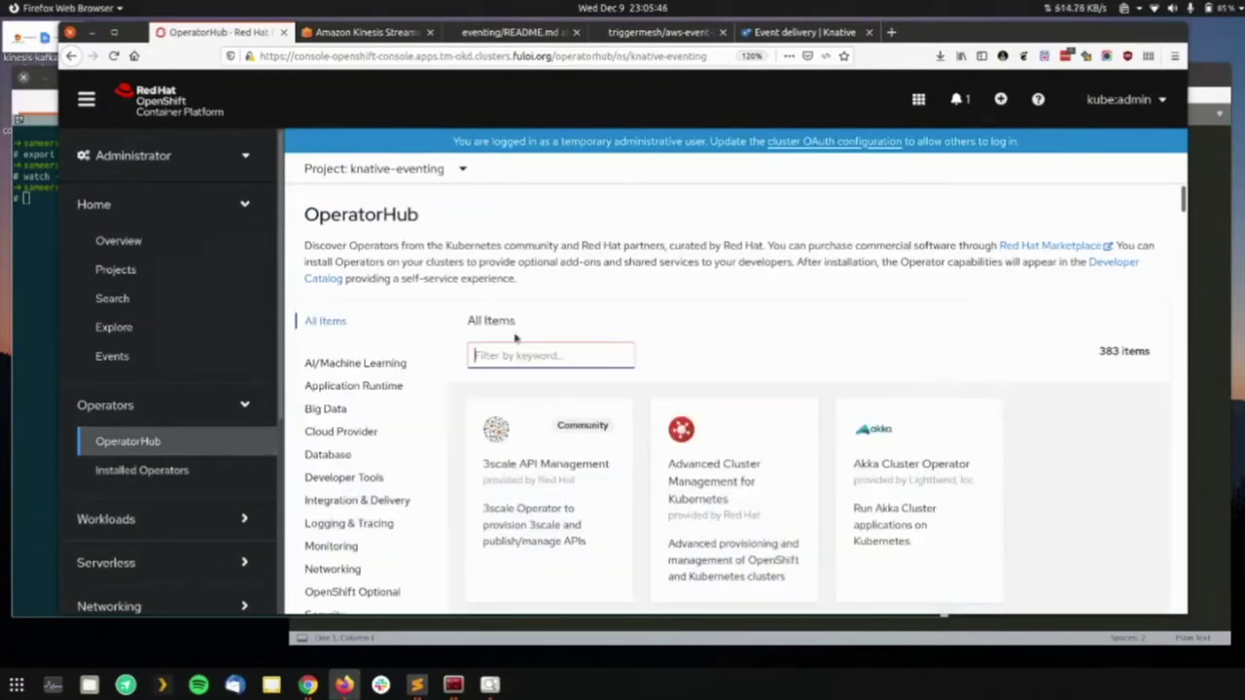
left_click(511, 355)
scroll(554, 352, "down", 3)
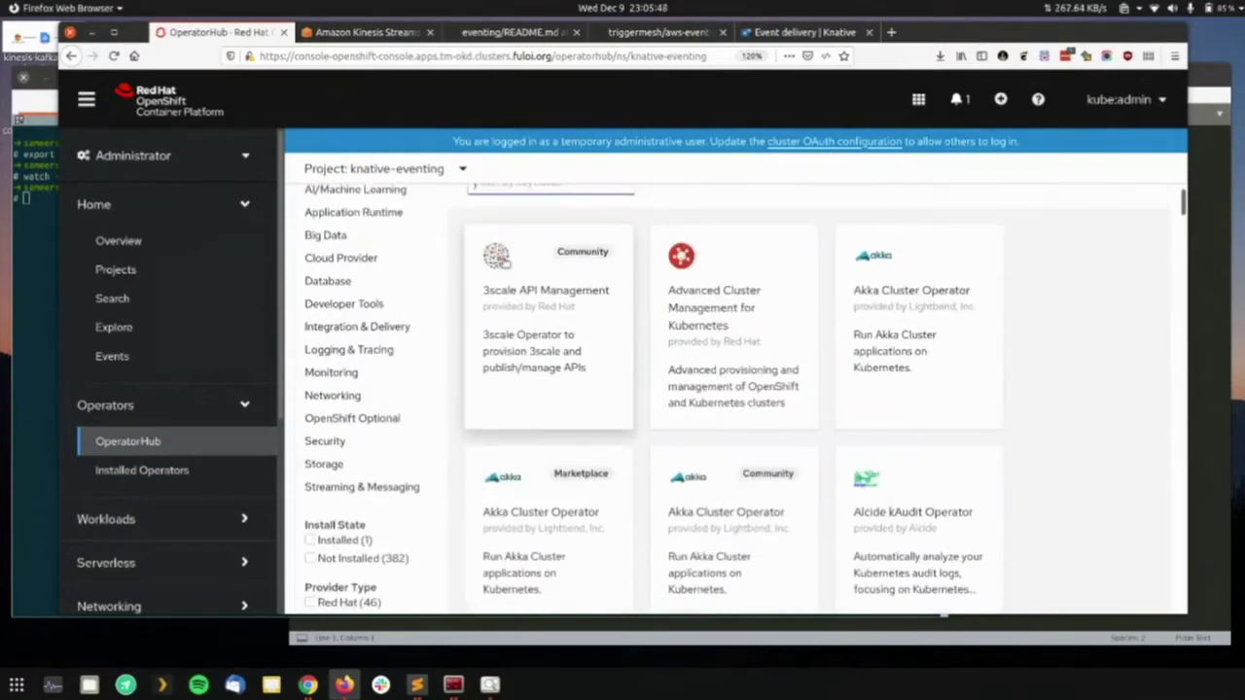
scroll(515, 321, "up", 2)
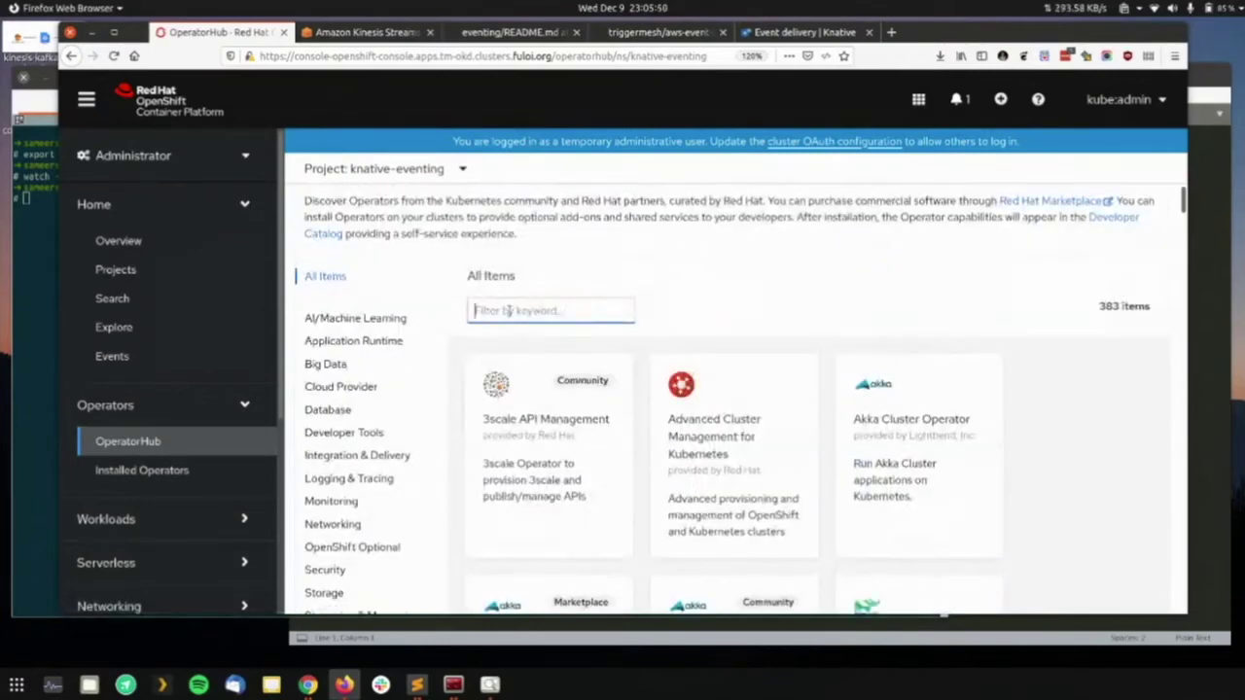
type("aws")
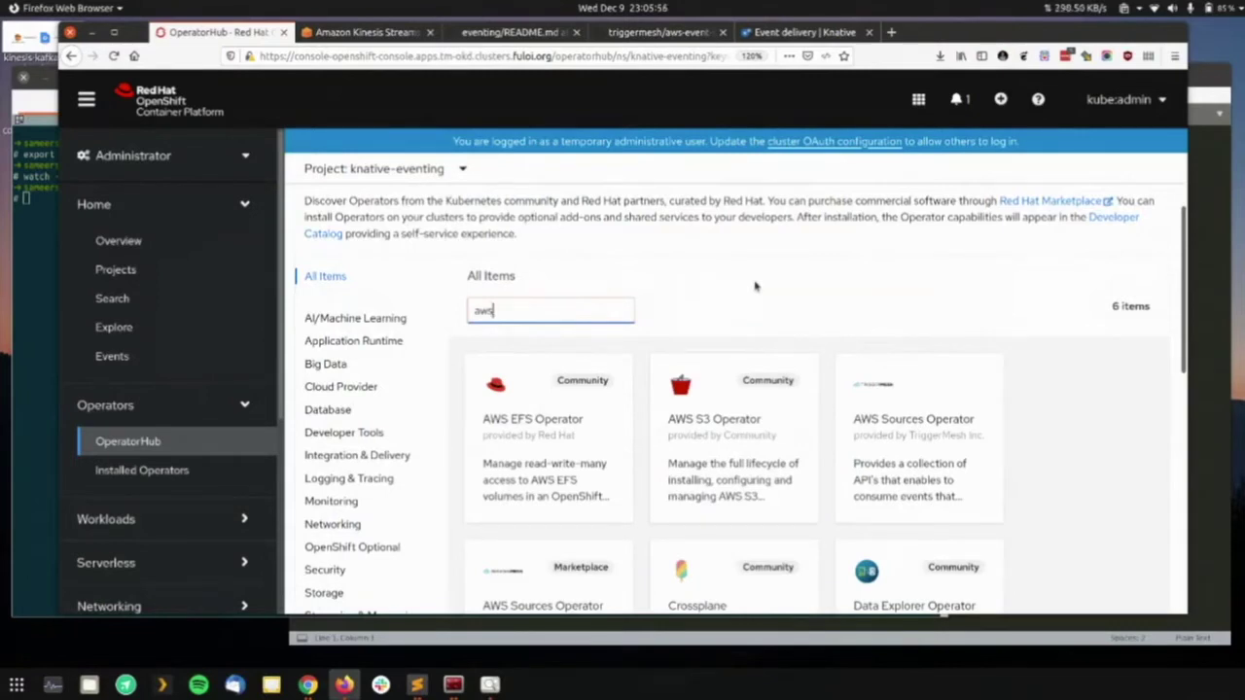
scroll(755, 282, "down", 1)
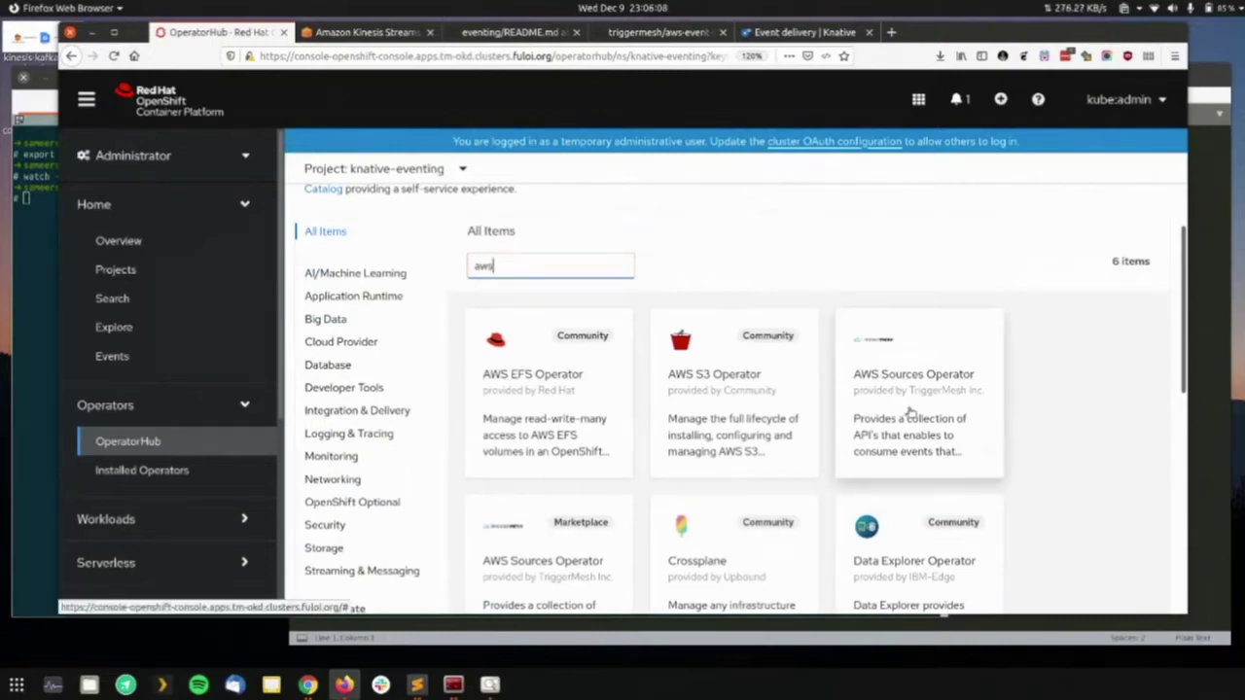
scroll(856, 408, "down", 2)
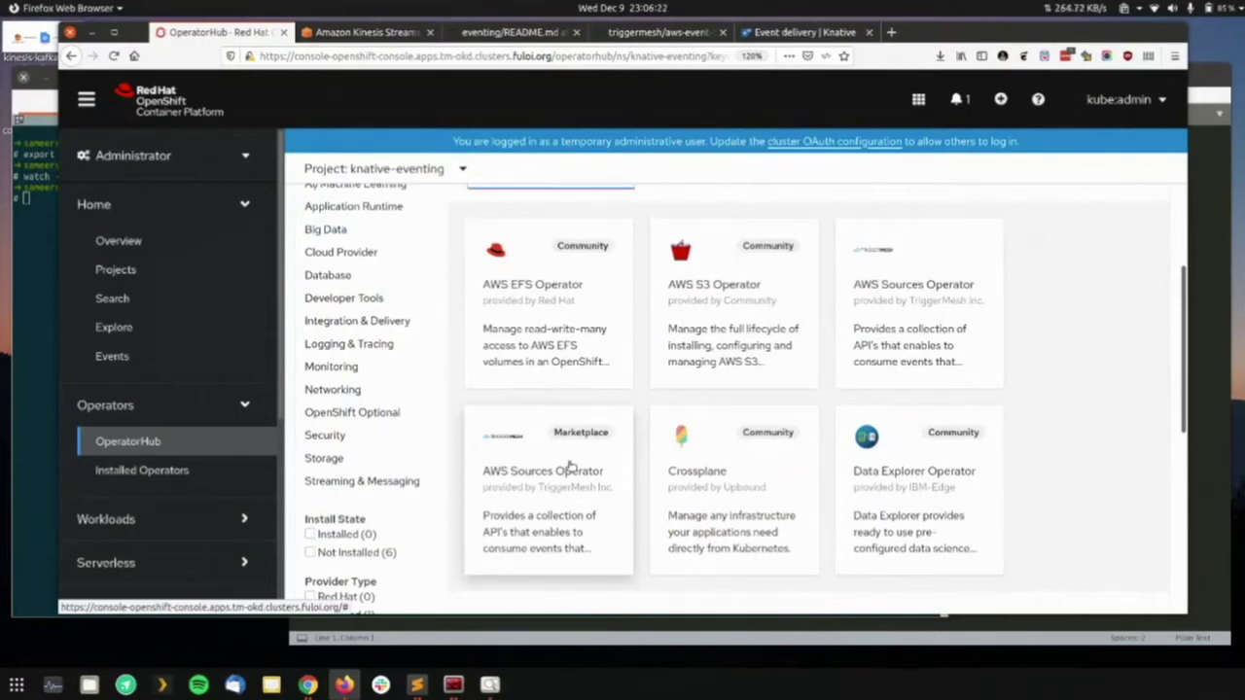
- Install TriggerMesh's community AWS Sources Operator from the alpha channel for all namespaces, using the openshift-operators namespace and automatic approval
left_click(907, 333)
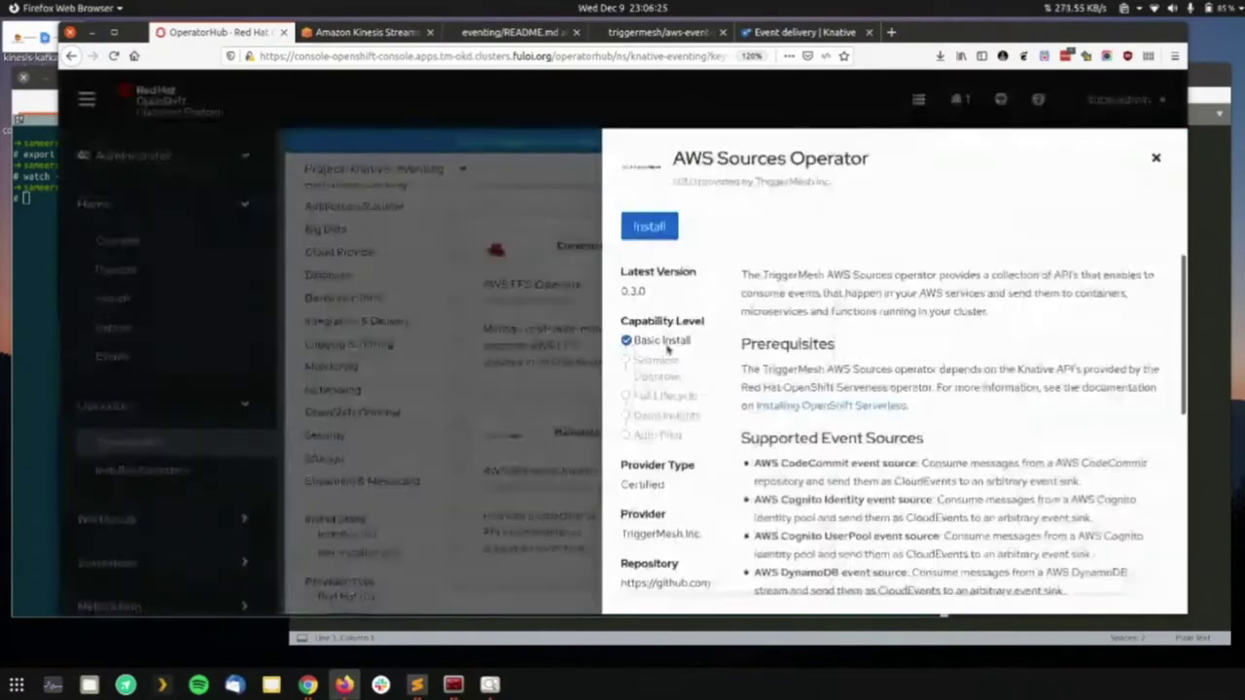
left_click(668, 234)
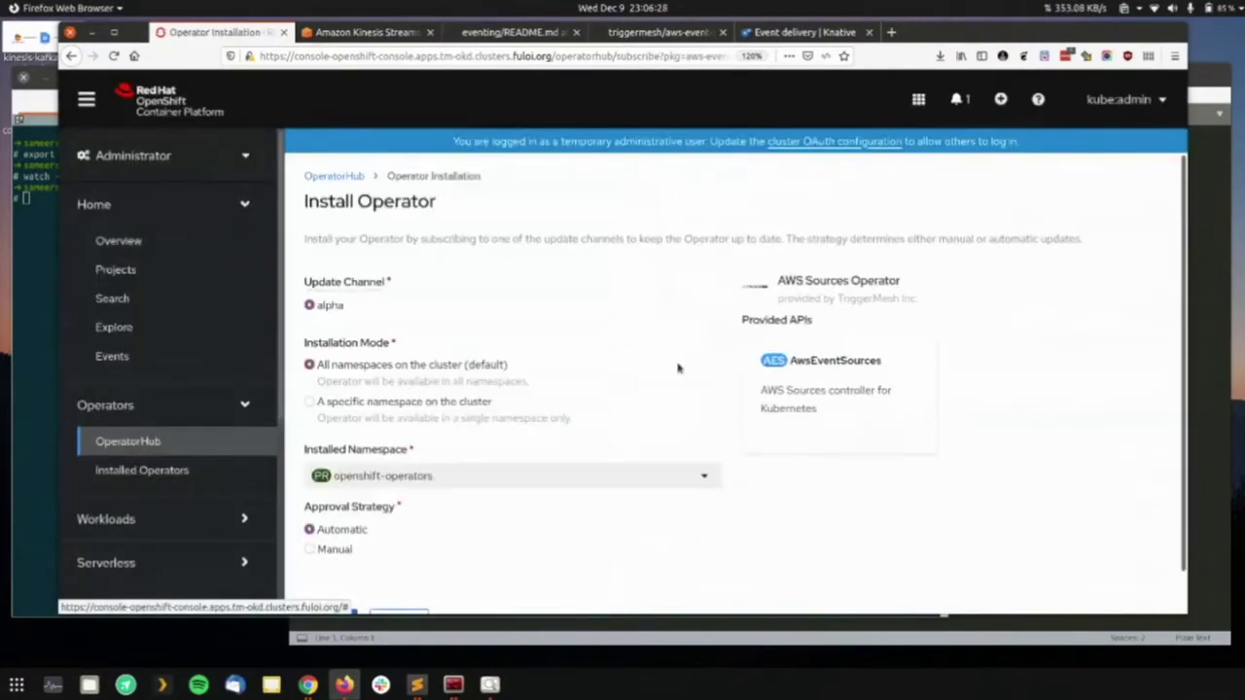
scroll(464, 324, "down", 1)
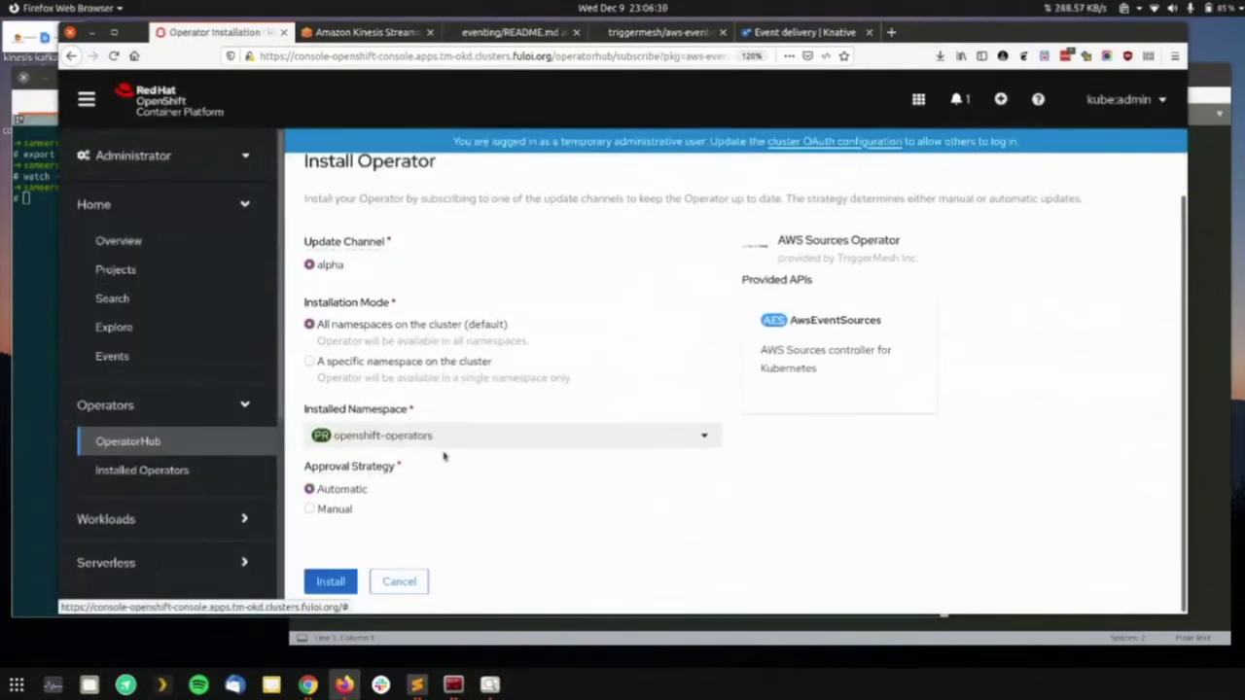
left_click(329, 580)
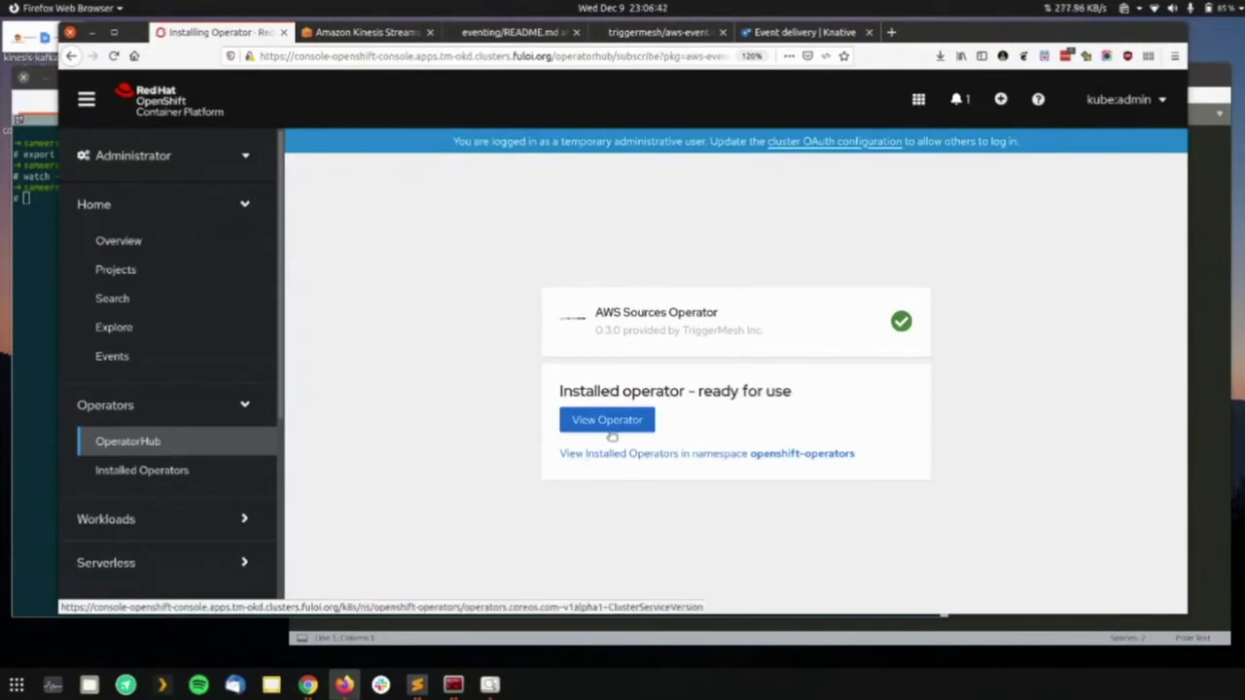
- Create an AwsEventSources instance named awseventsources in the default project from the AWS Sources Operator, keeping the default settings
left_click(605, 426)
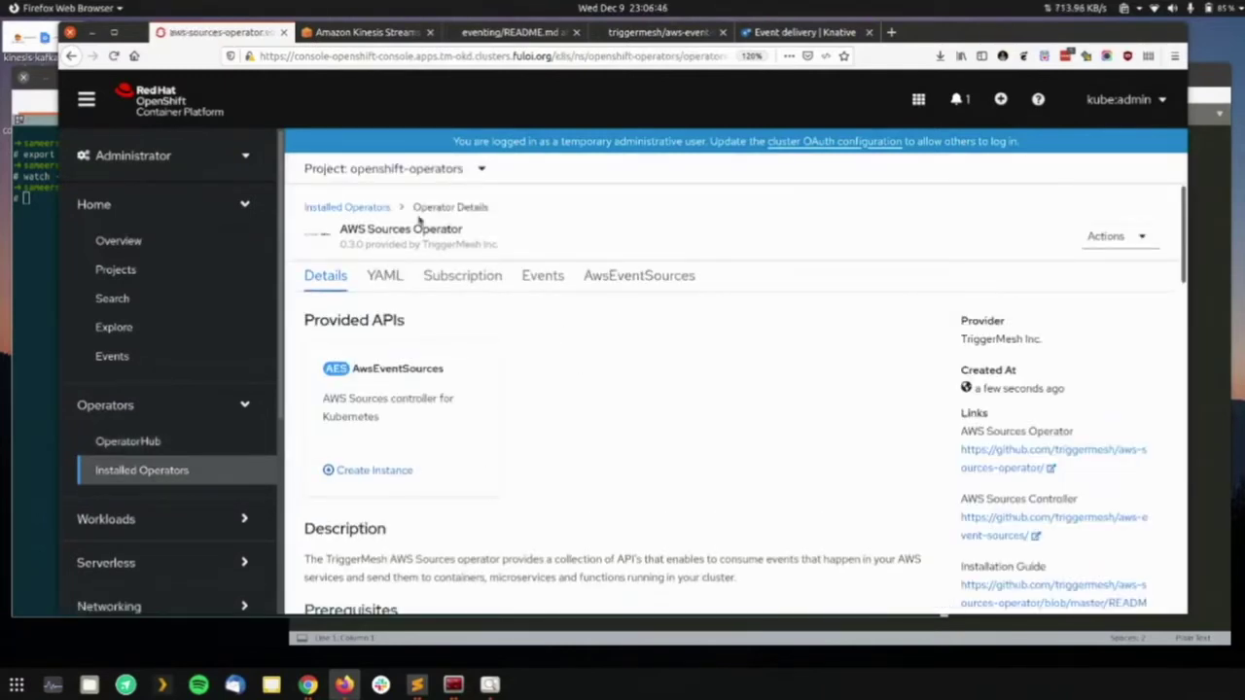
left_click(387, 168)
left_click(336, 298)
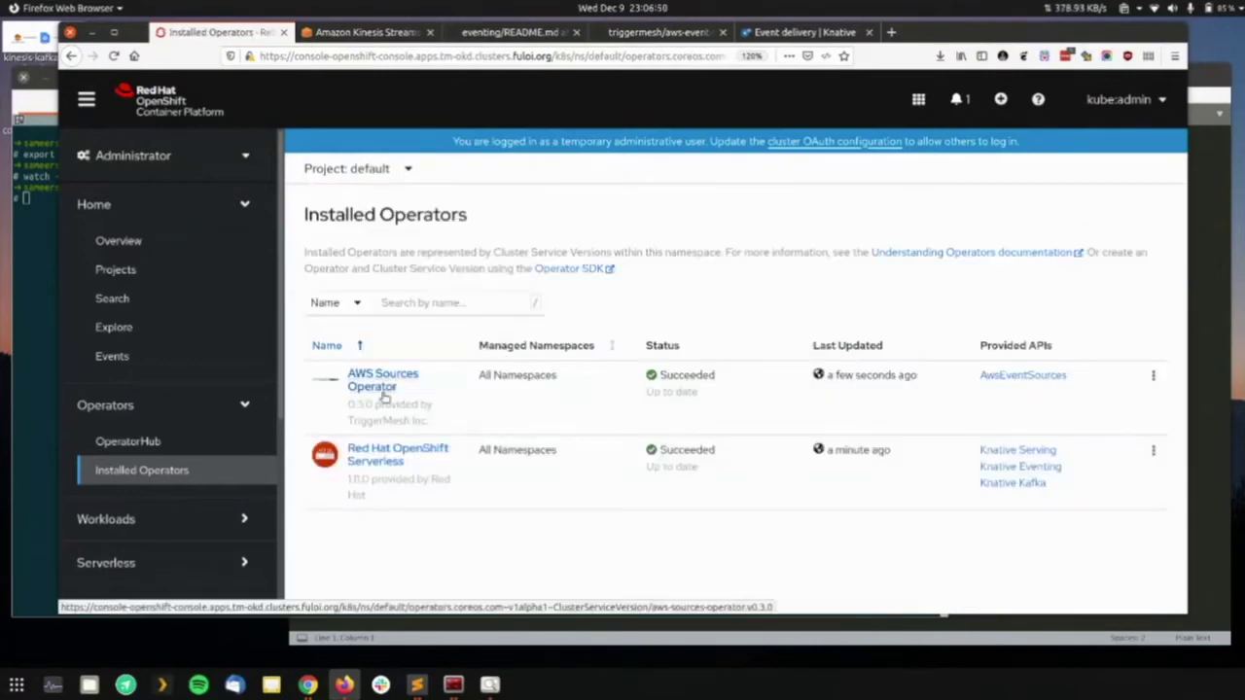
left_click(1023, 375)
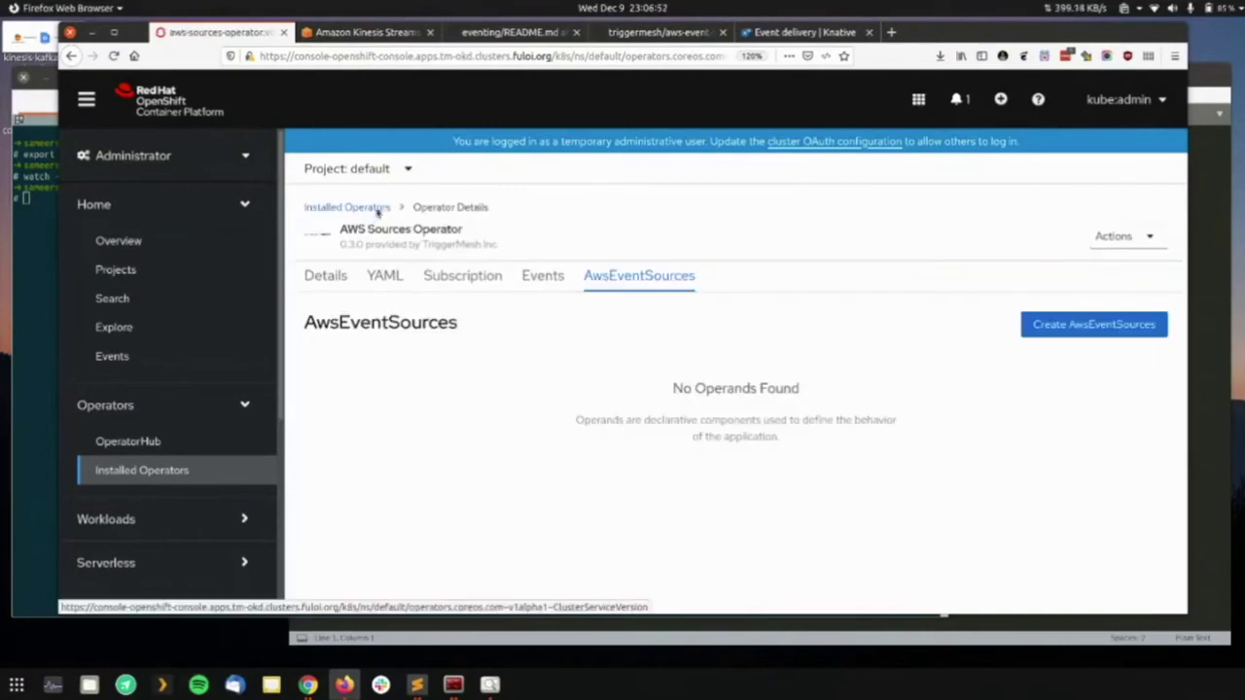
left_click(1103, 334)
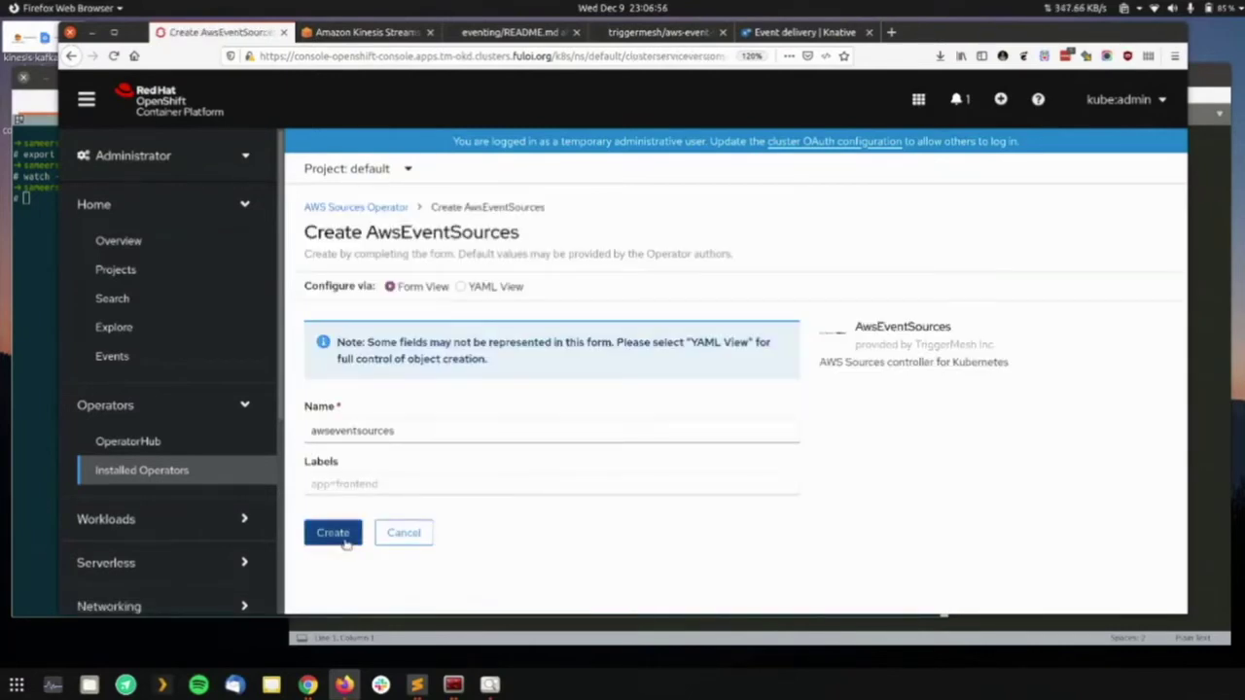
left_click(344, 545)
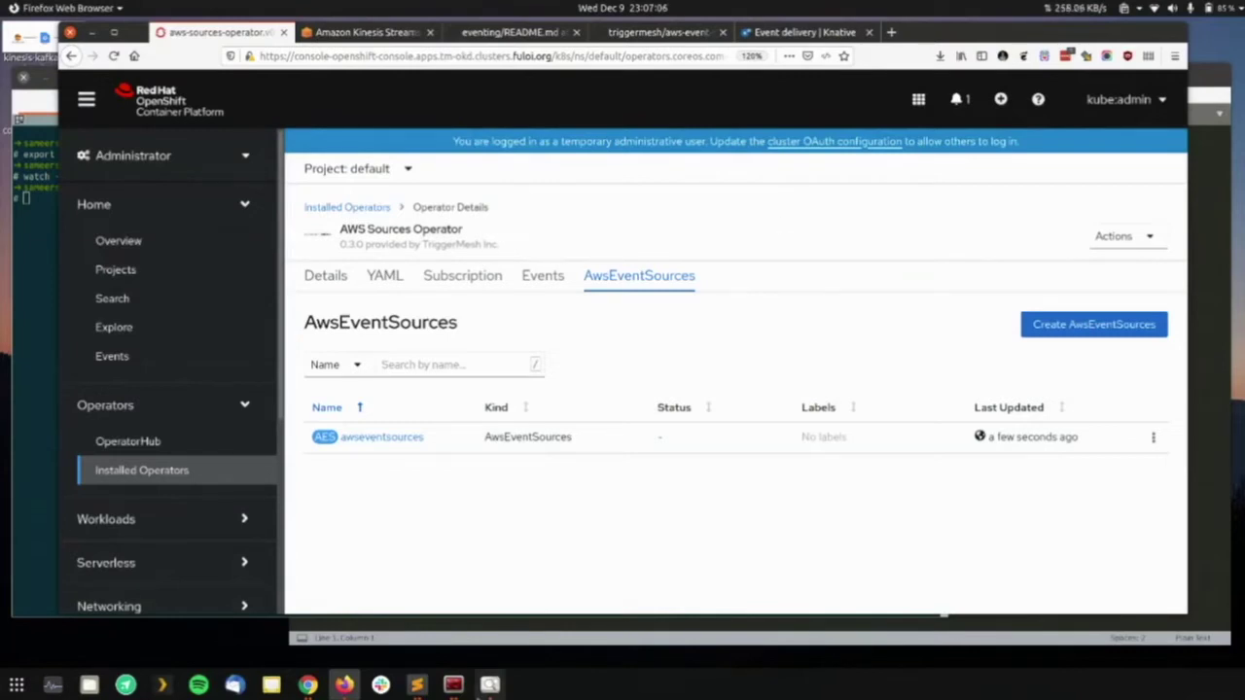
- Switch to the image viewer to review the Kinesis to Kafka flow in kinesis-kafka-redux.png, then return to the OpenShift console
left_click(490, 685)
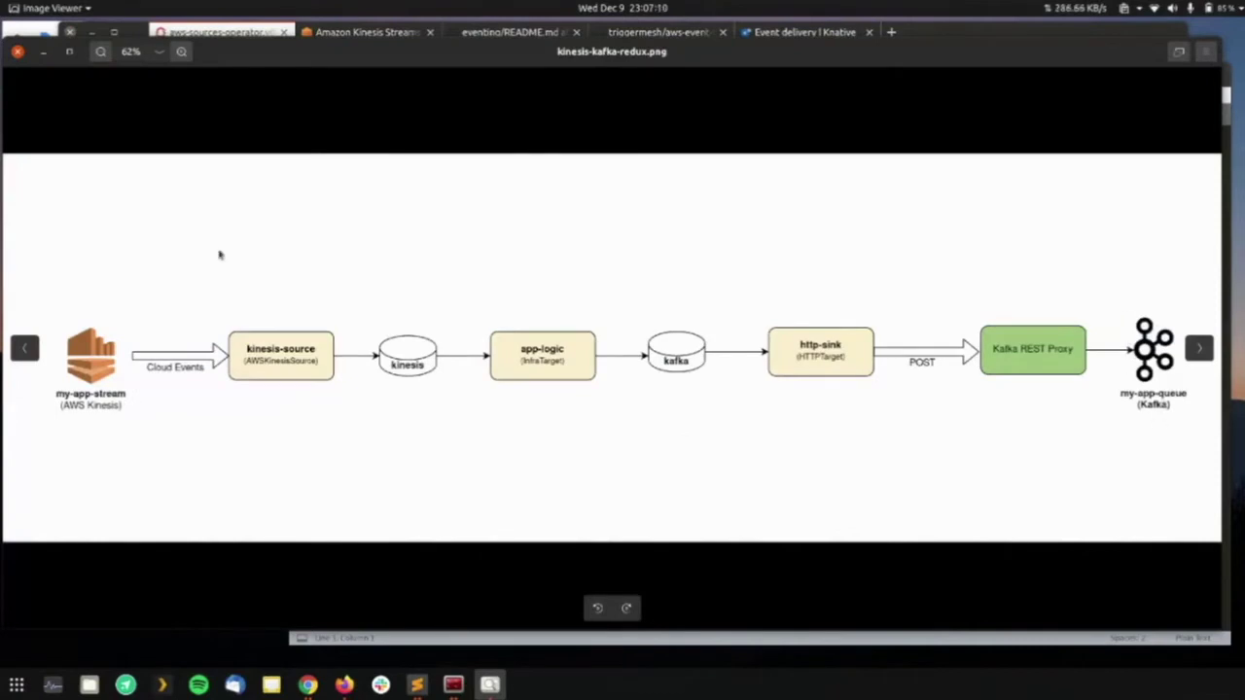
left_click(42, 51)
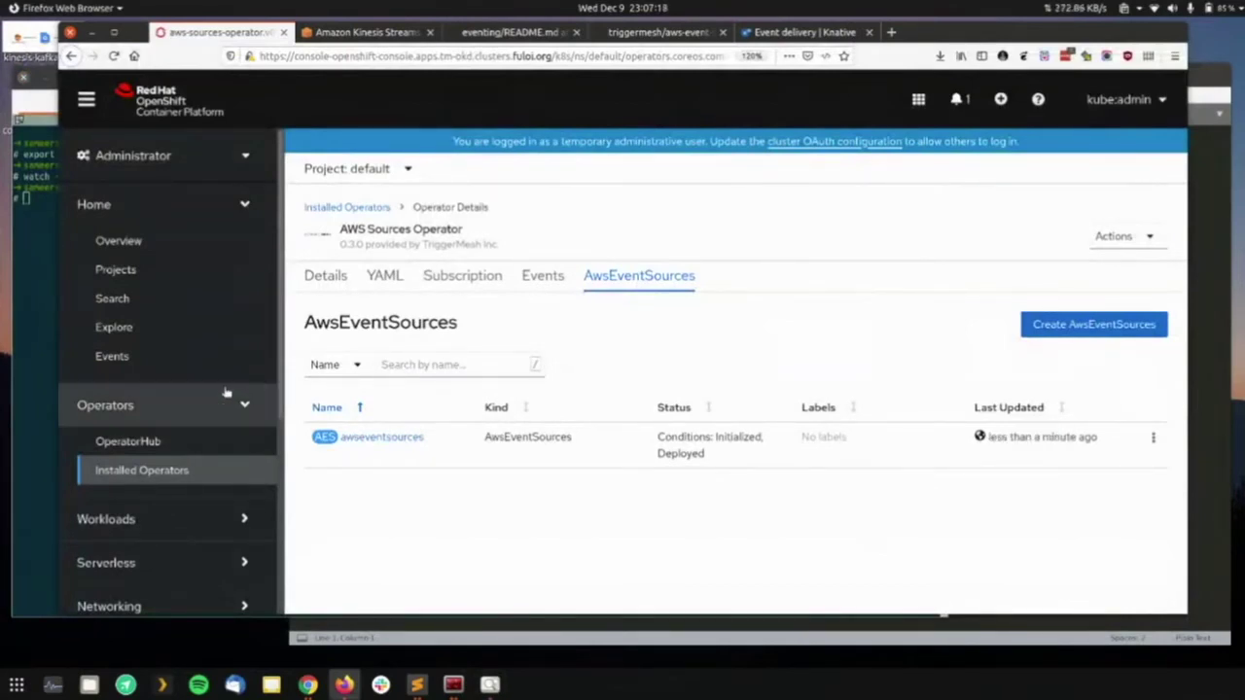
- Open OperatorHub in the default project and filter the operators by the keyword "strimzi"
left_click(195, 444)
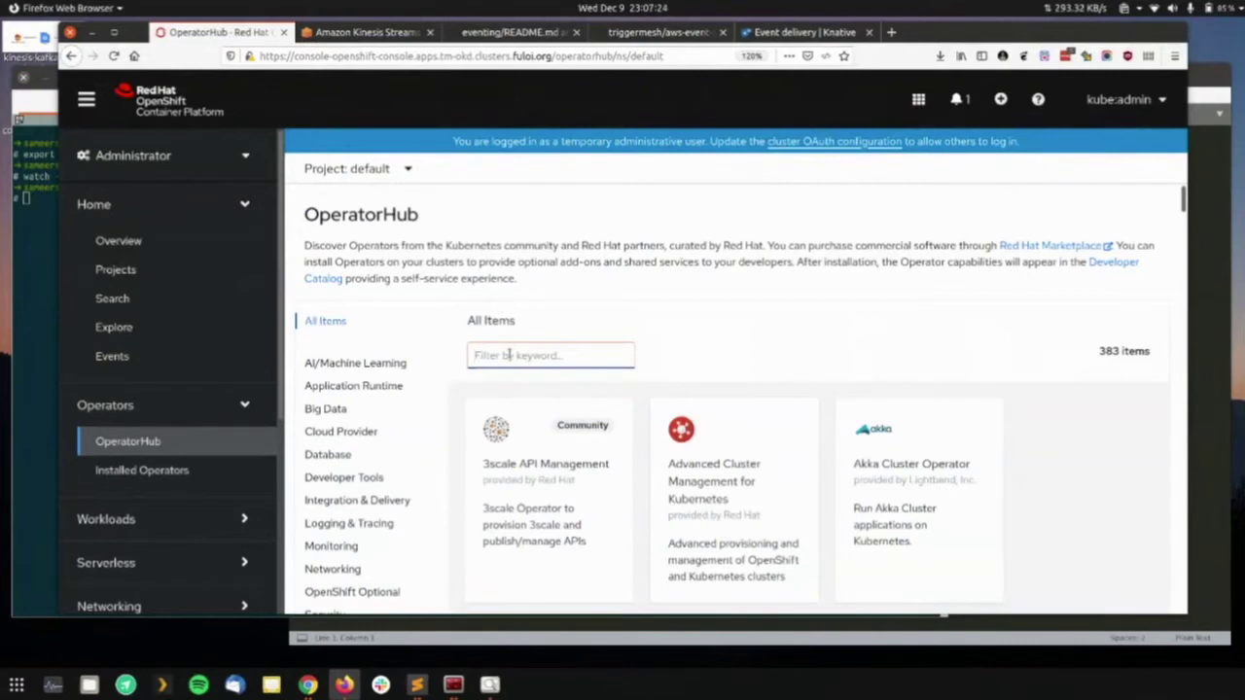
type("strim")
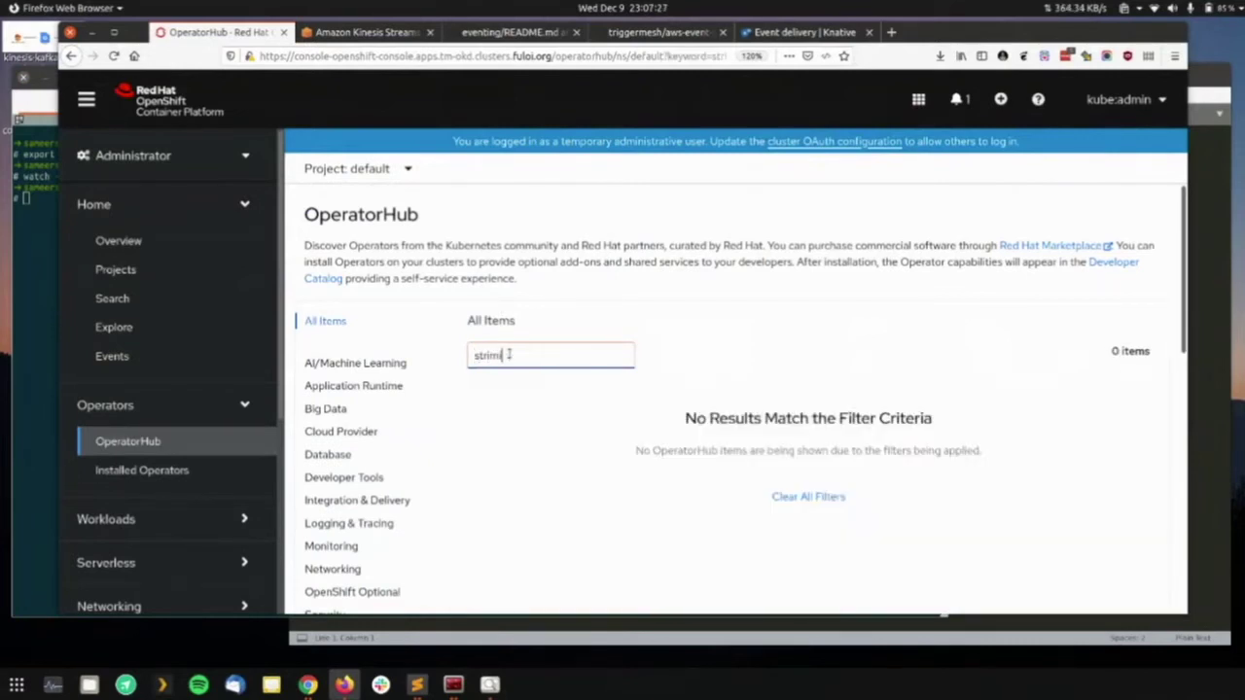
key("BackSpace")
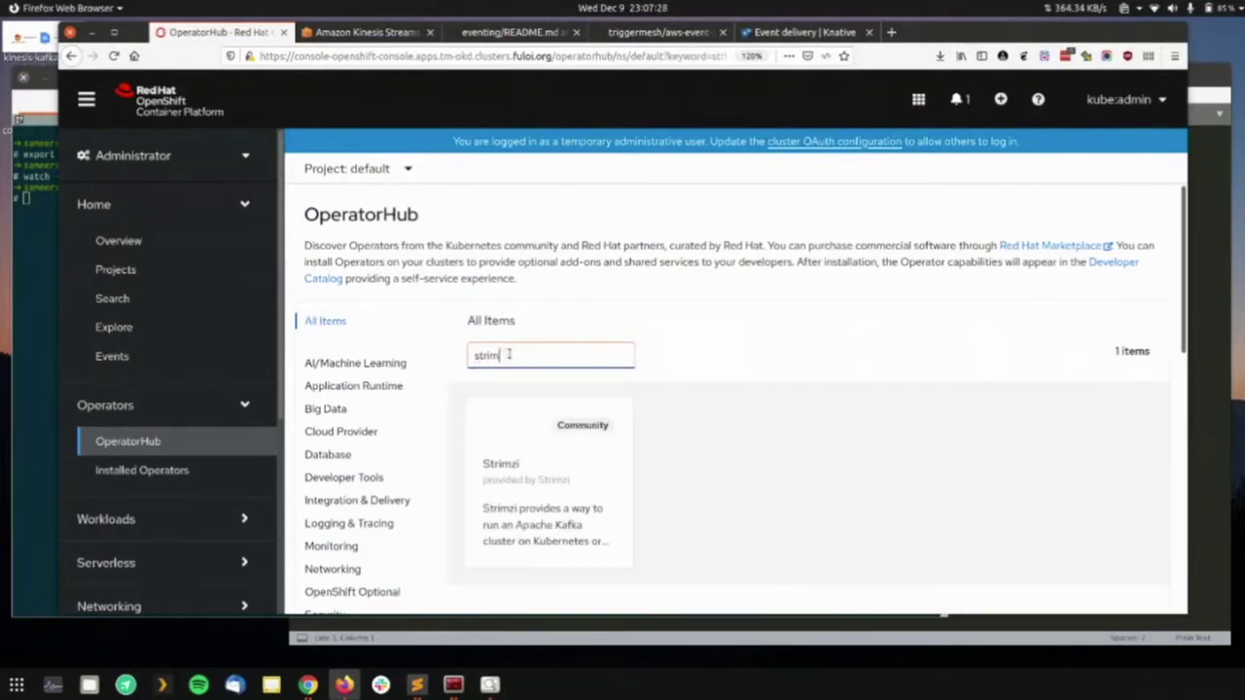
type("zi")
- Install the Strimzi community operator from the stable channel for all namespaces, using the openshift-operators namespace and automatic approval
left_click(564, 487)
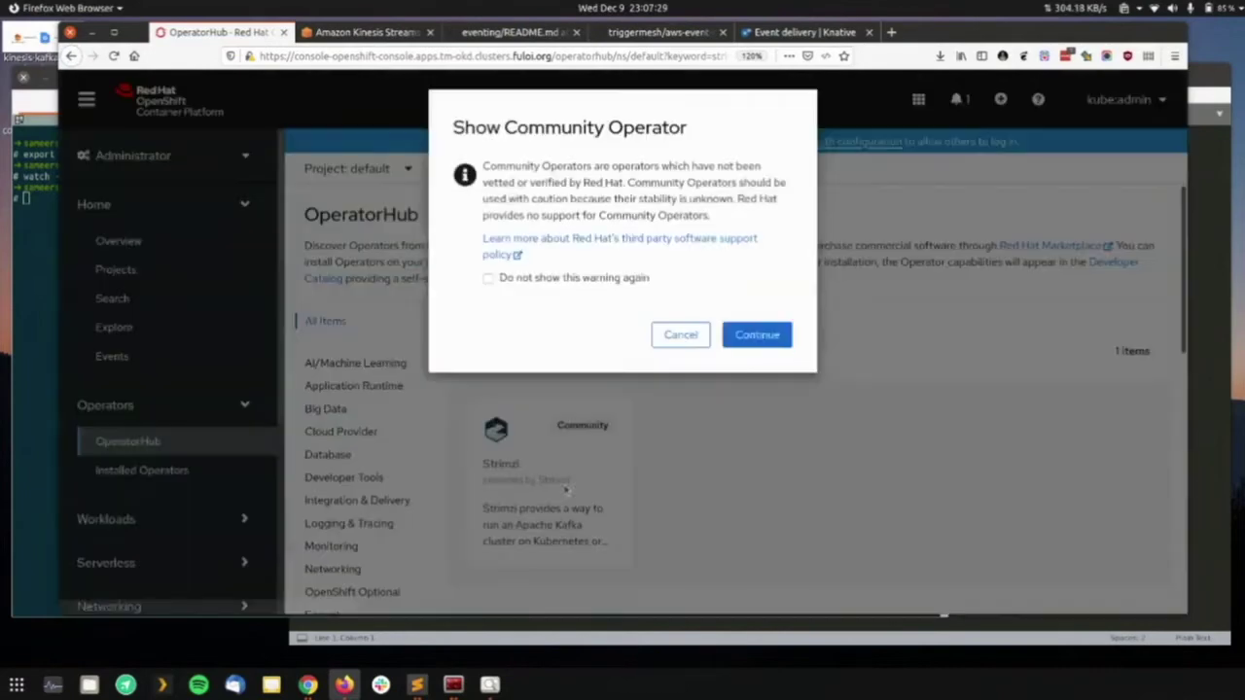
left_click(763, 343)
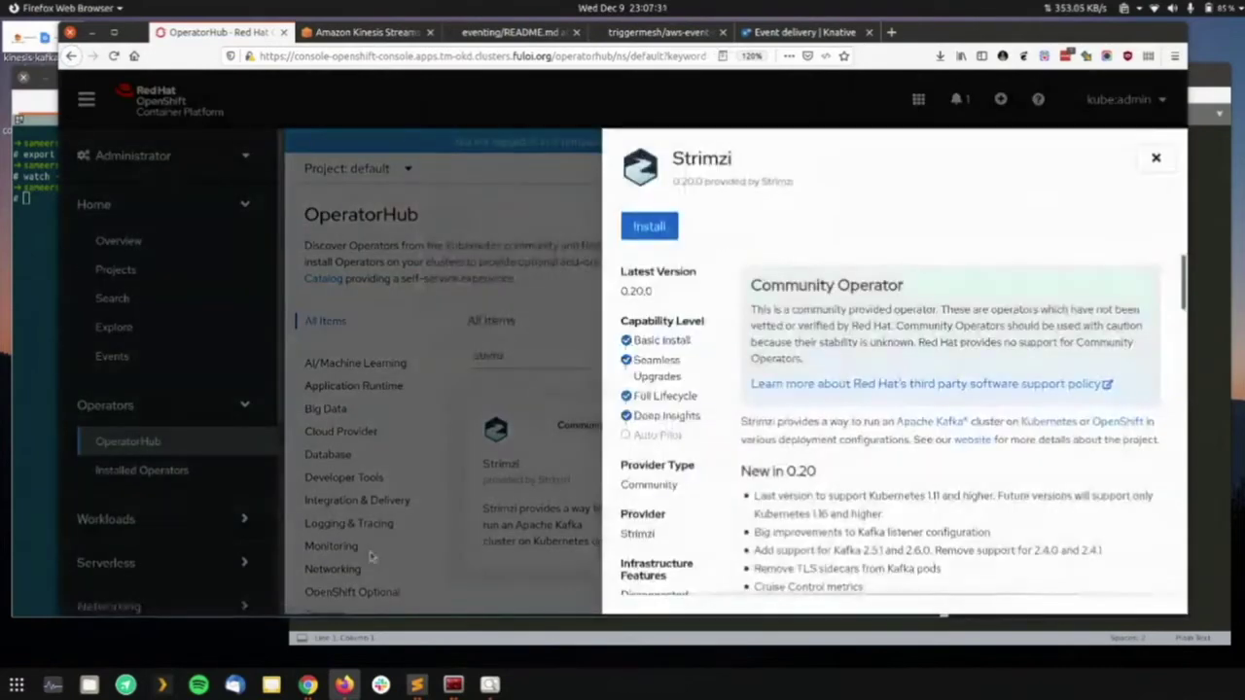
left_click(649, 227)
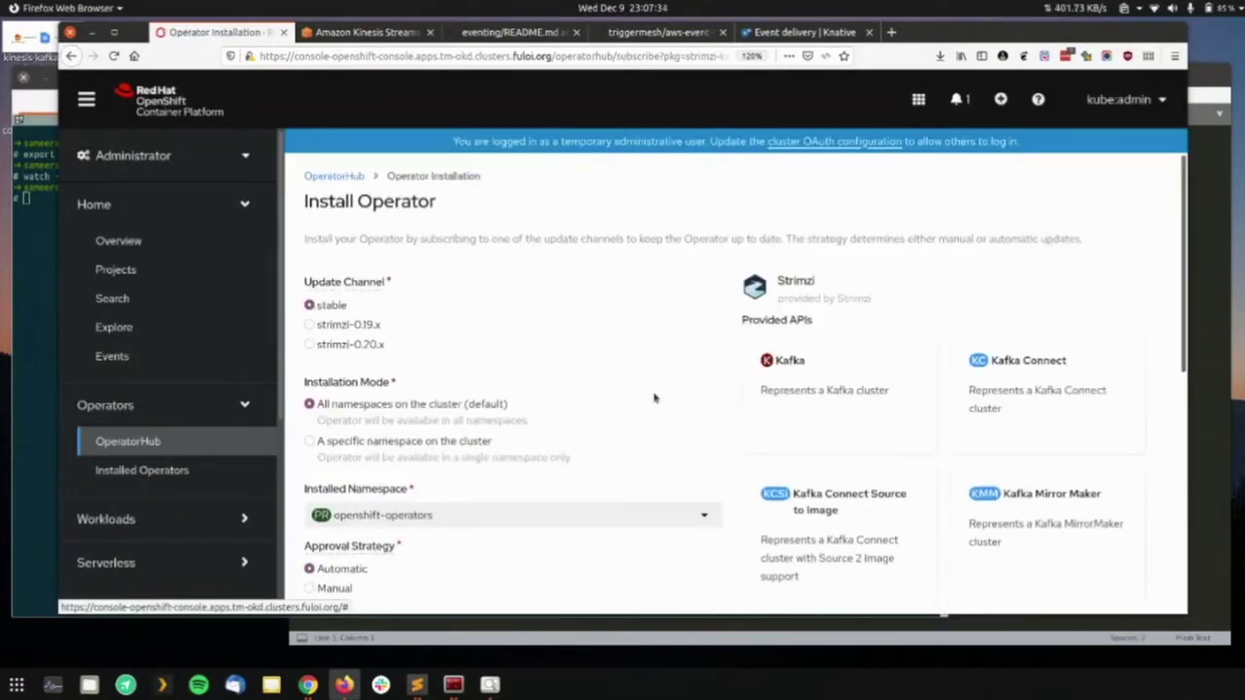
scroll(647, 404, "down", 5)
left_click(331, 211)
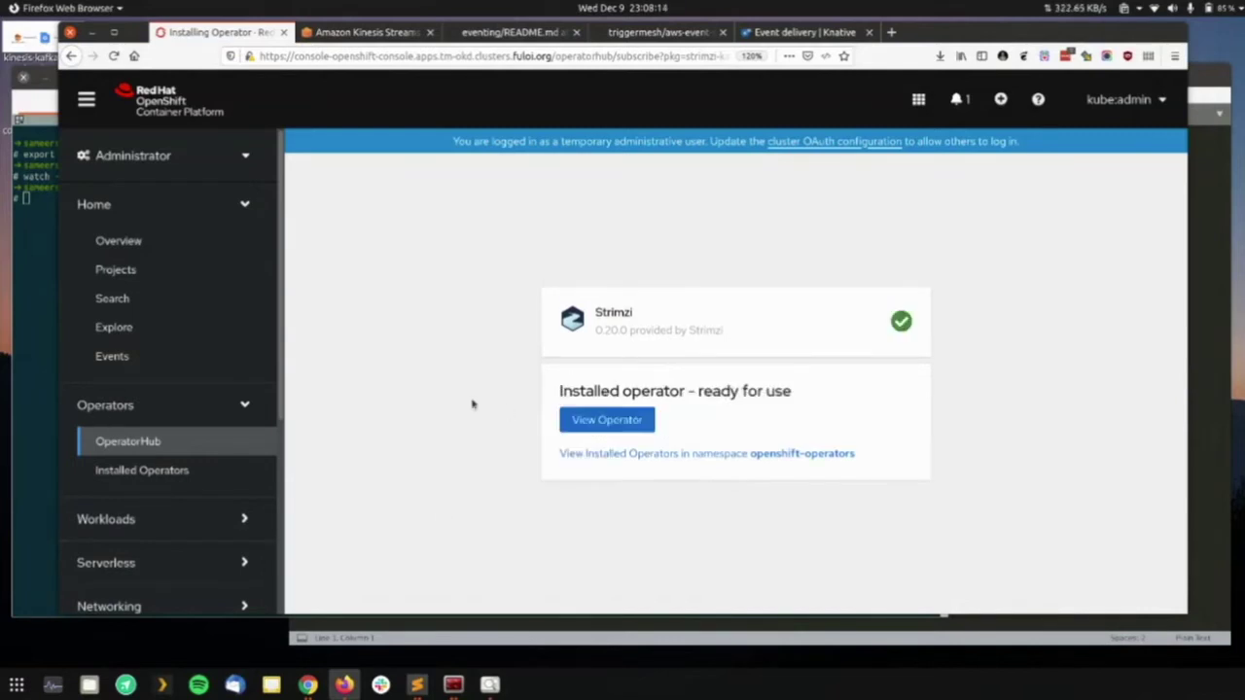
- View the installed Strimzi operator and create a new project named kafka
left_click(606, 419)
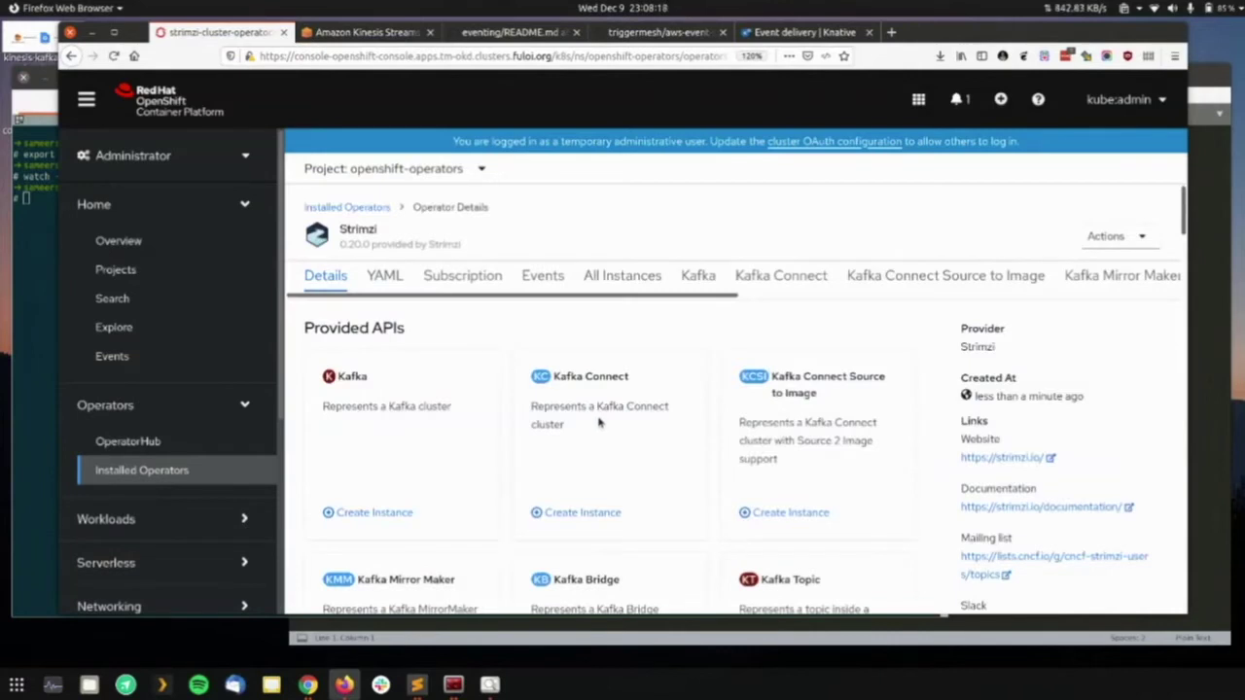
left_click(446, 175)
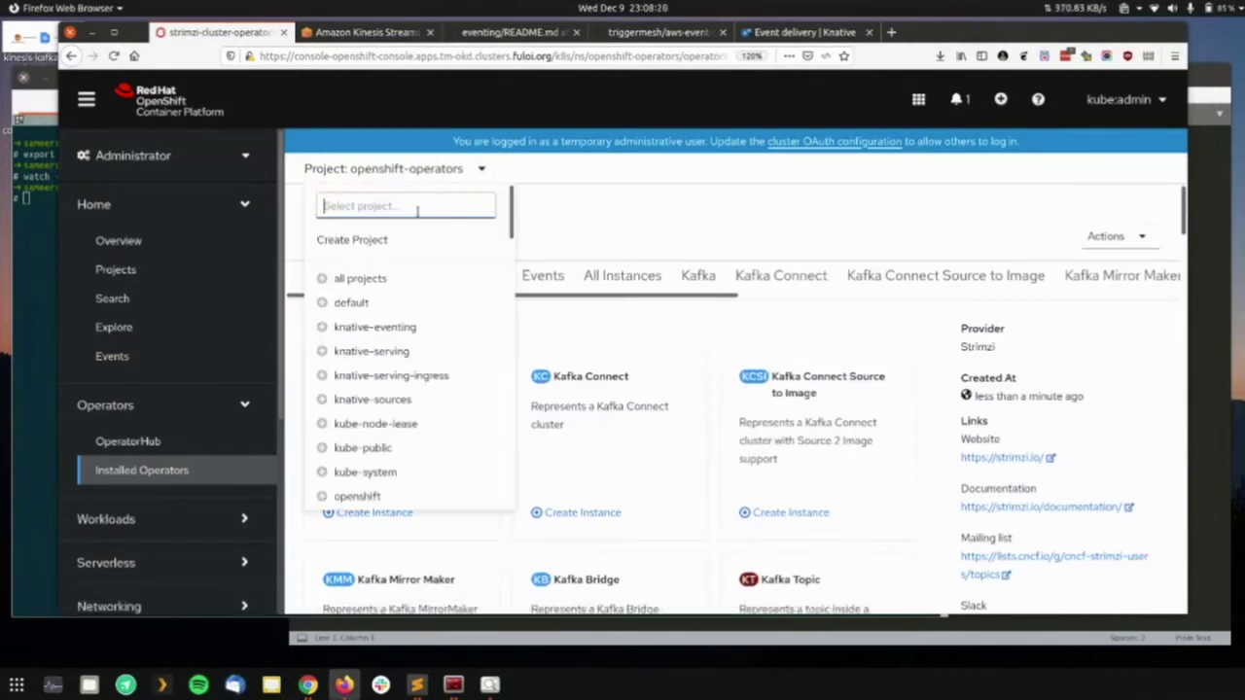
left_click(387, 241)
type("kafka")
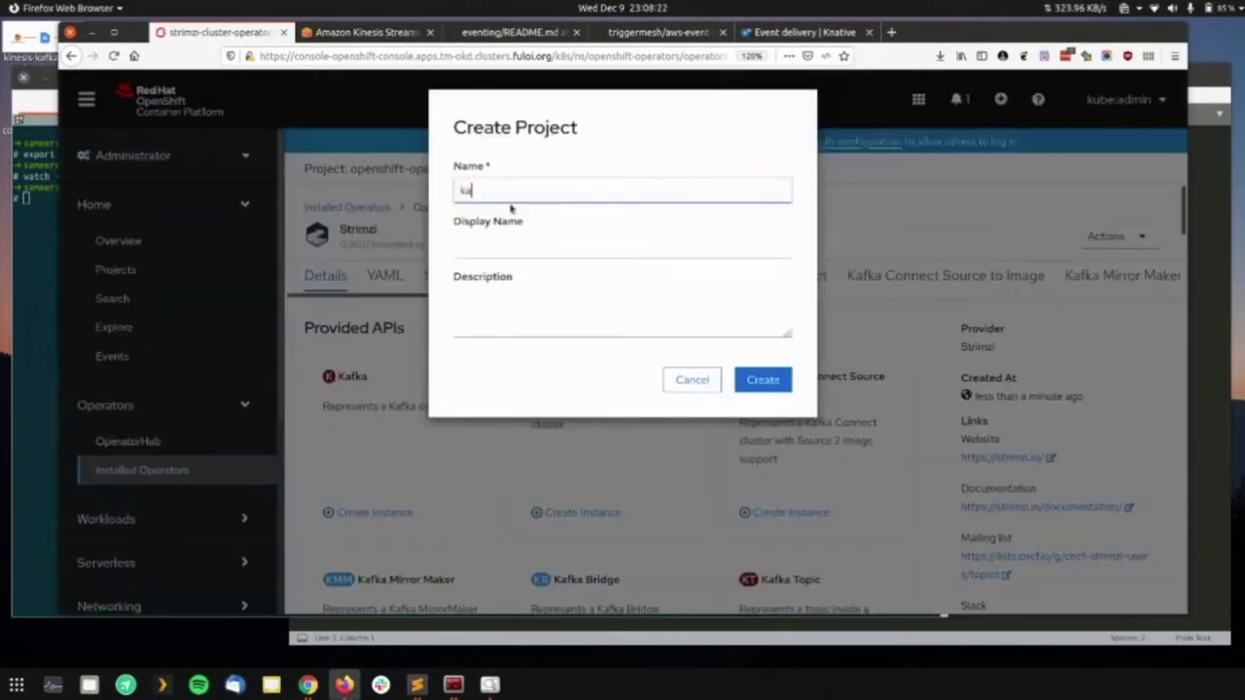
left_click(757, 379)
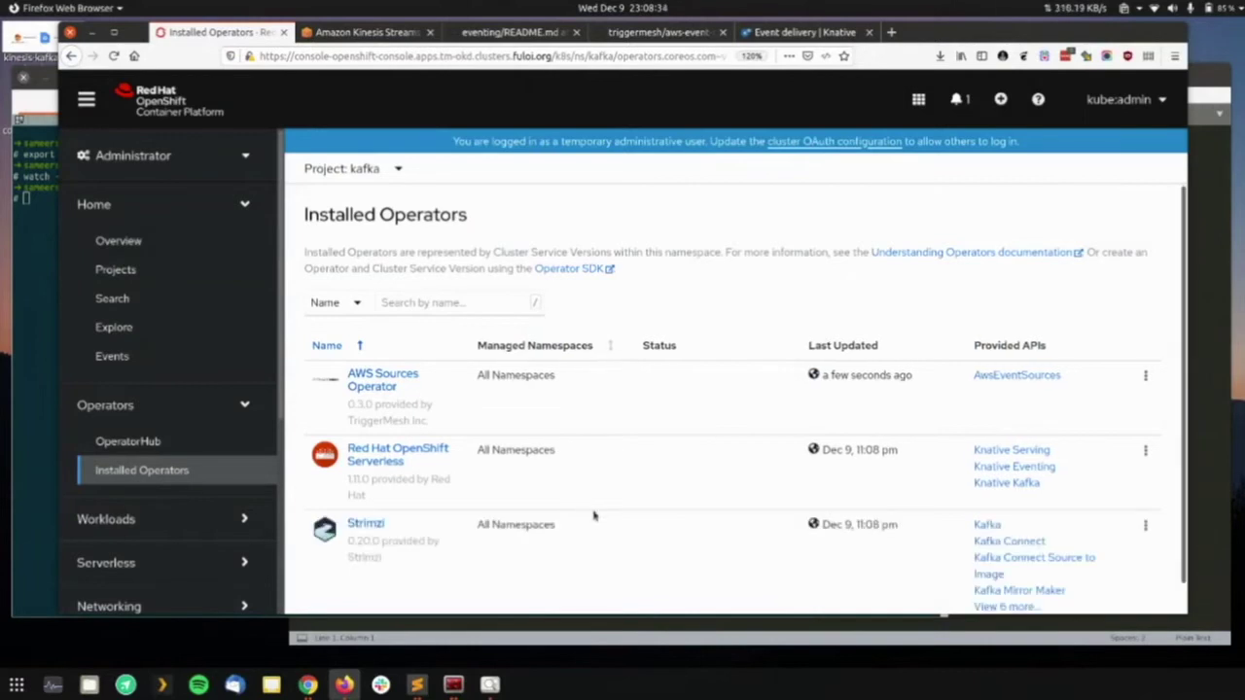
- Create a Kafka cluster named my-cluster in the kafka project from the Strimzi operator, keeping the default settings
left_click(361, 526)
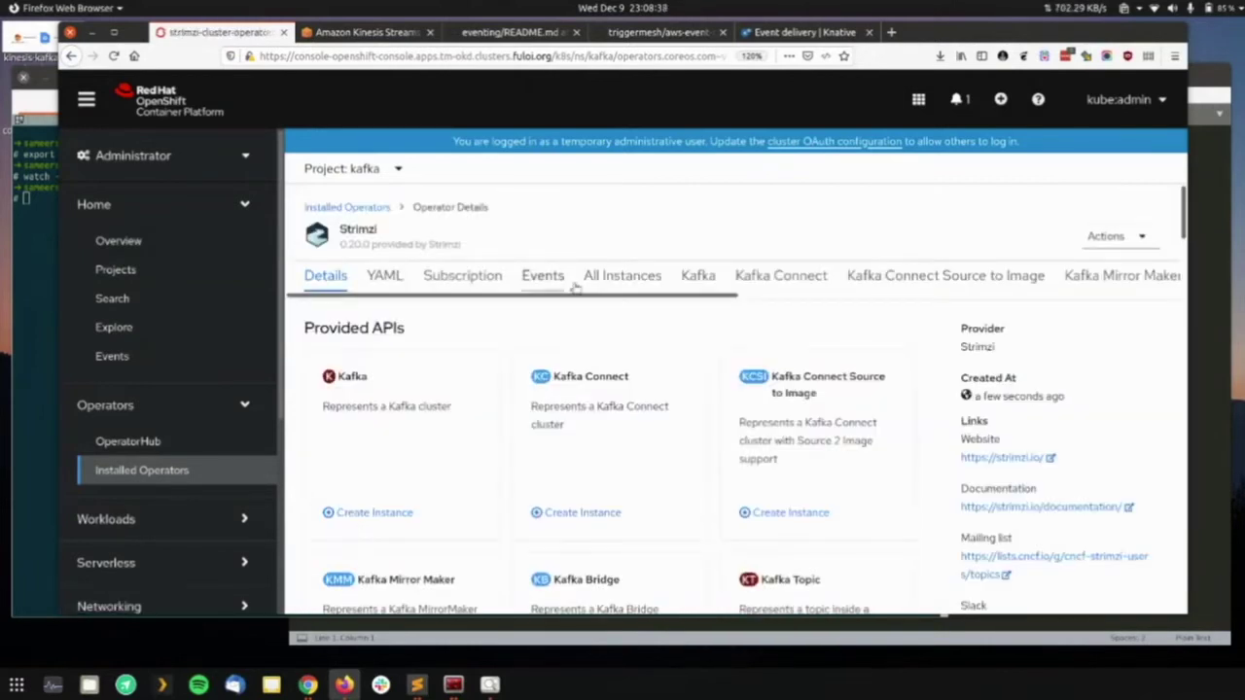
scroll(584, 365, "down", 1)
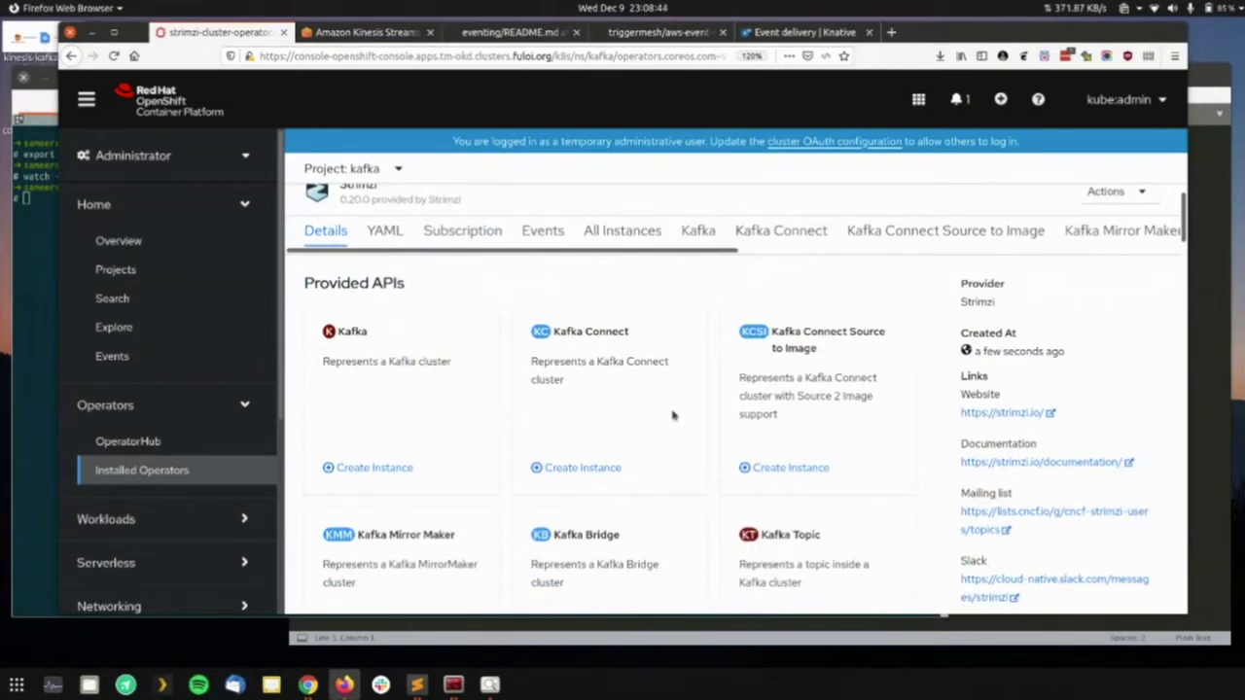
scroll(665, 420, "up", 1)
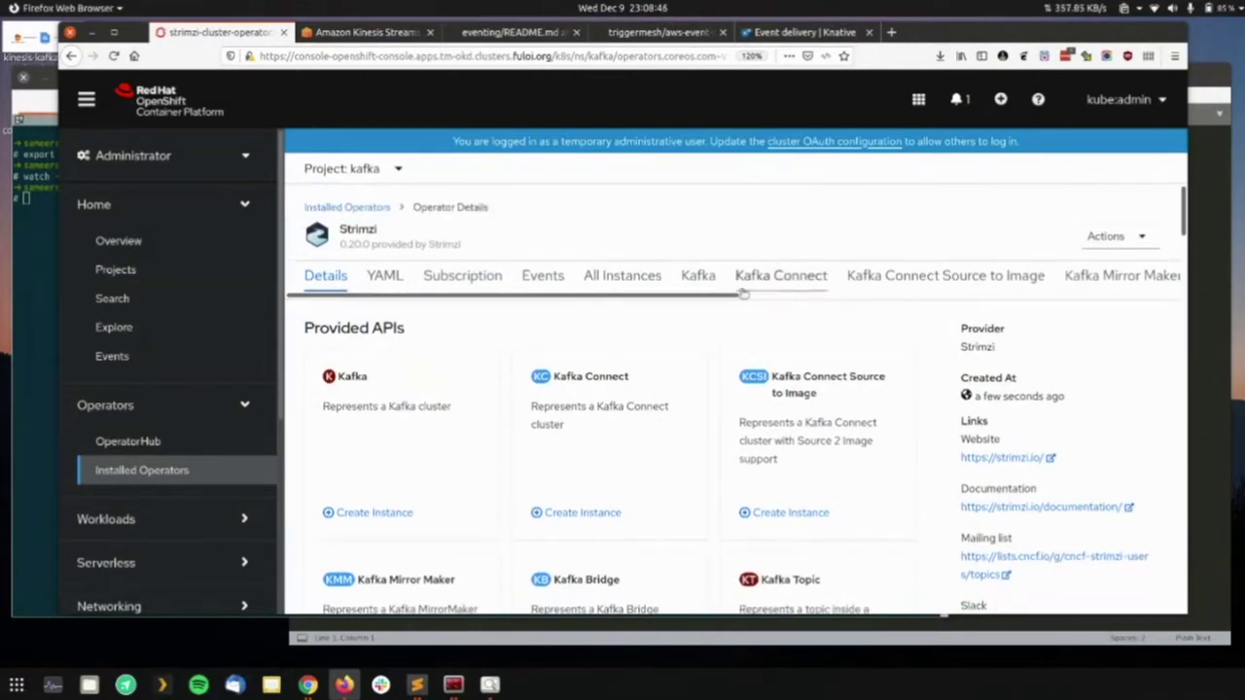
left_click(696, 279)
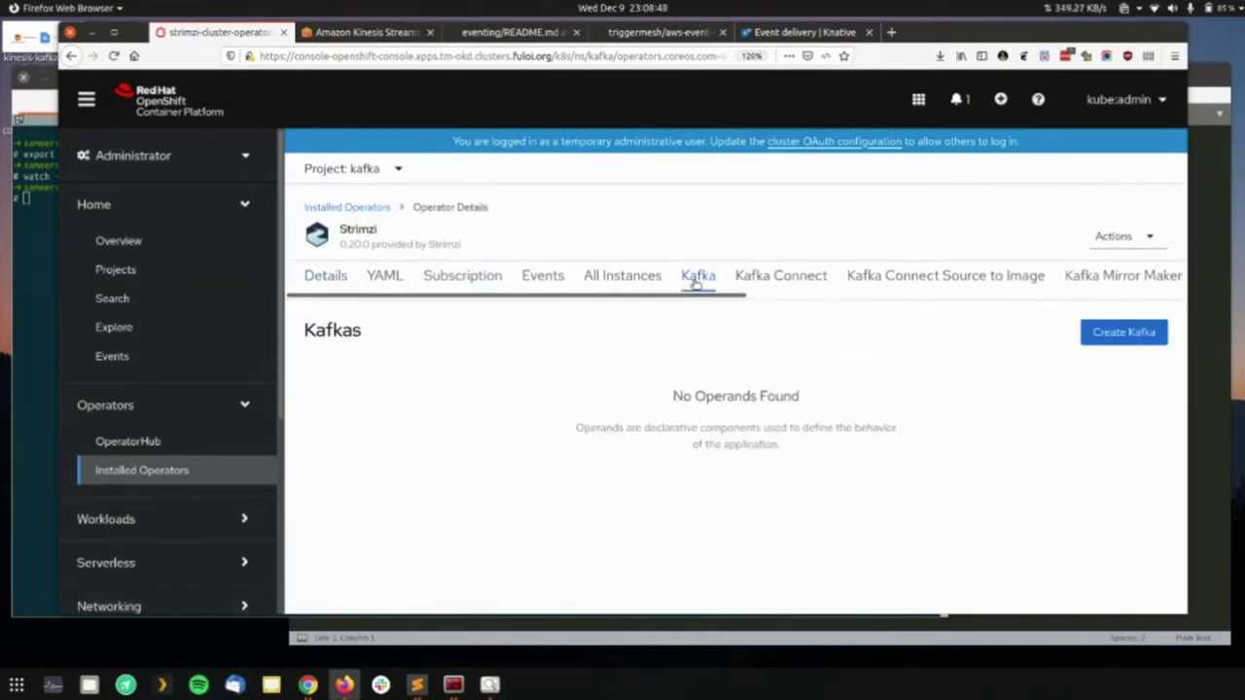
left_click(1098, 337)
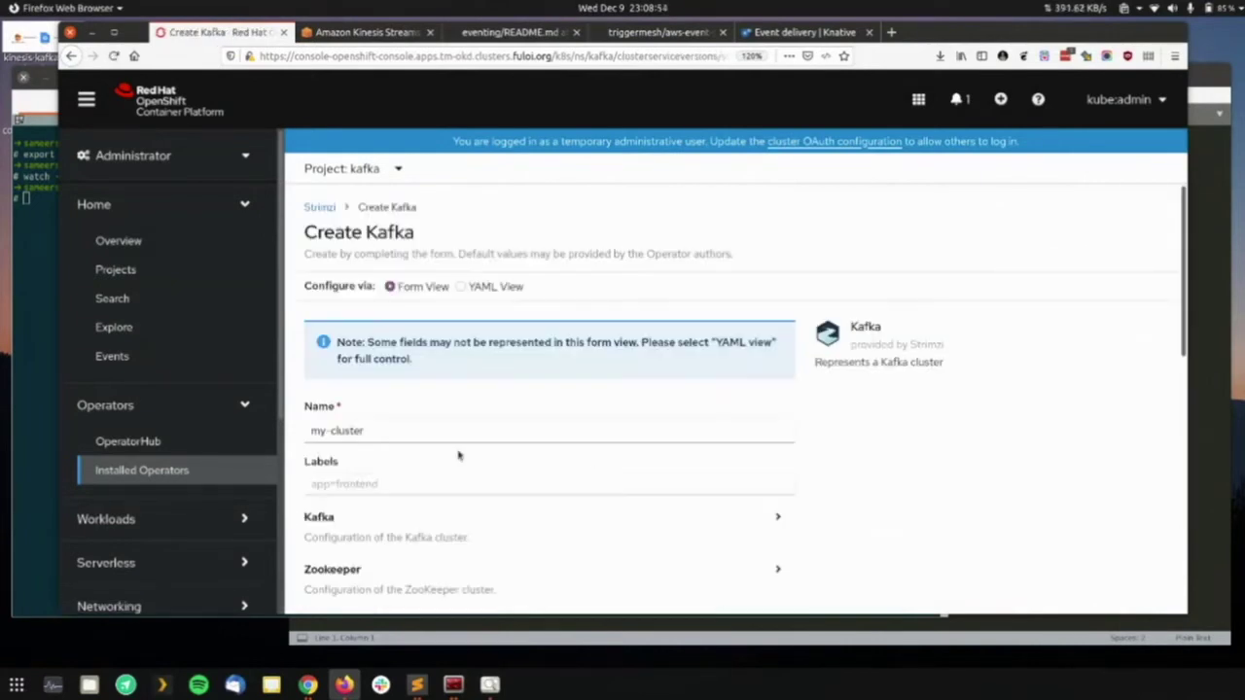
scroll(489, 462, "down", 8)
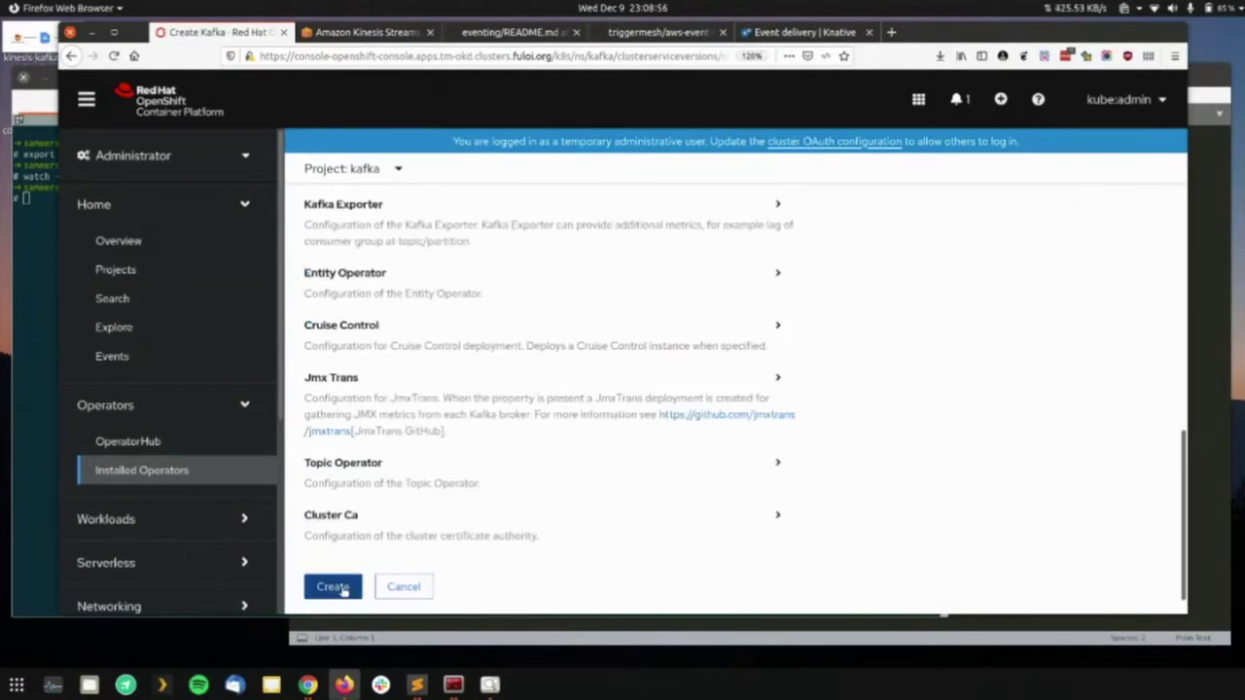
left_click(340, 589)
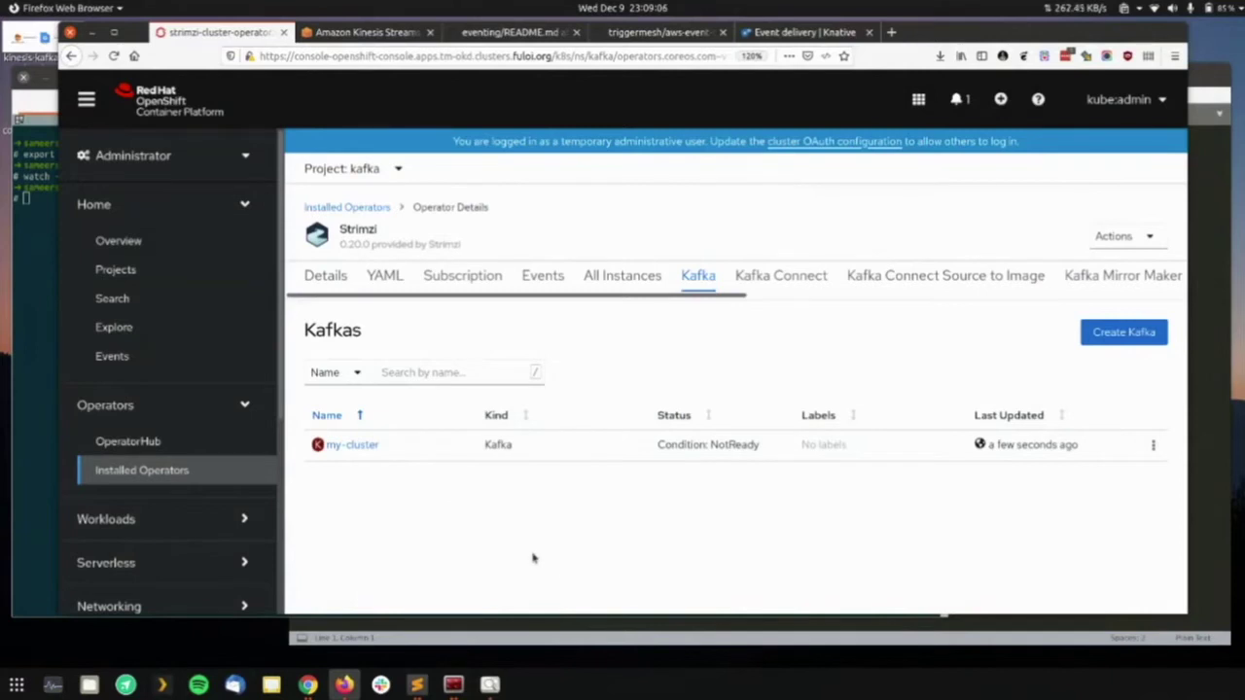
- Switch to the triggermesh/aws-event-sources repository on GitHub and dismiss the GitHub Discussions notice
left_click(45, 352)
left_click(1053, 547)
left_click(506, 32)
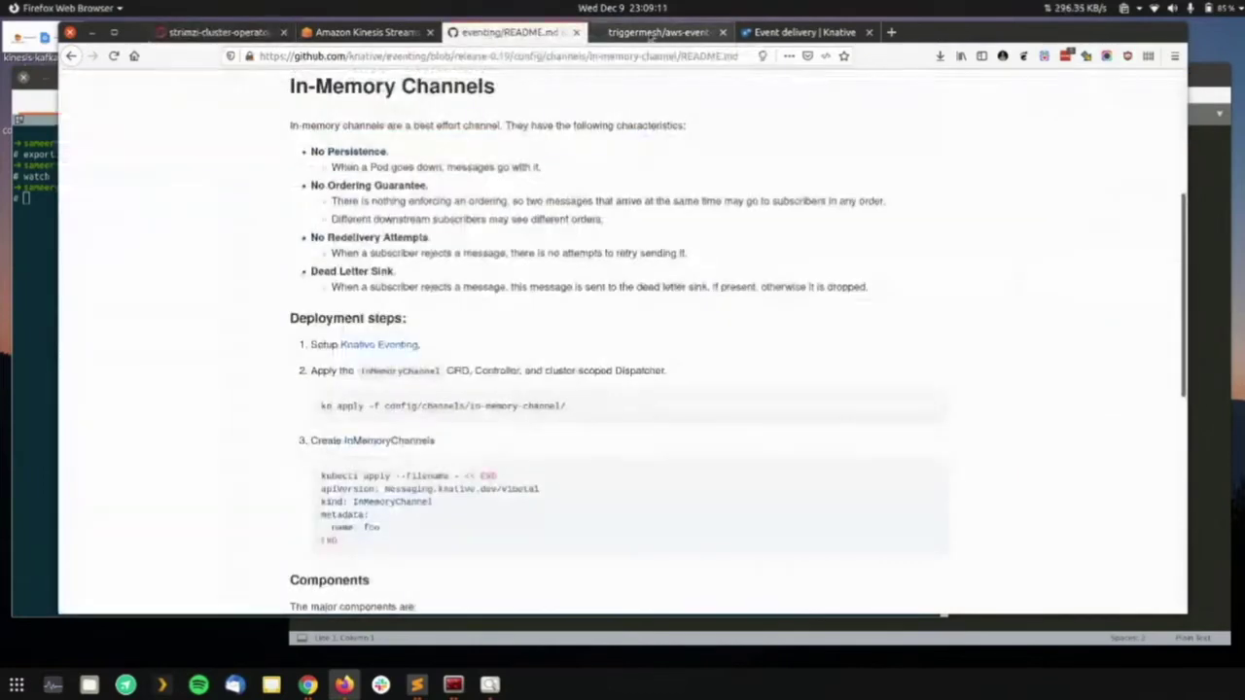
left_click(659, 32)
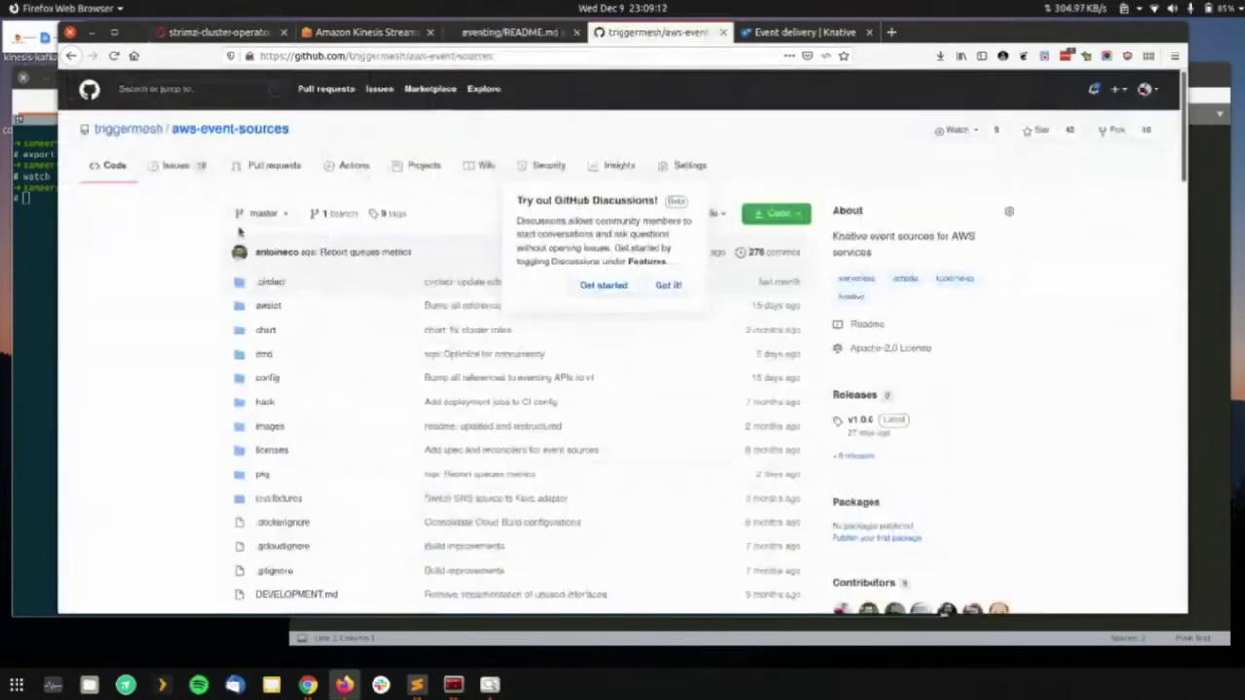
left_click(667, 285)
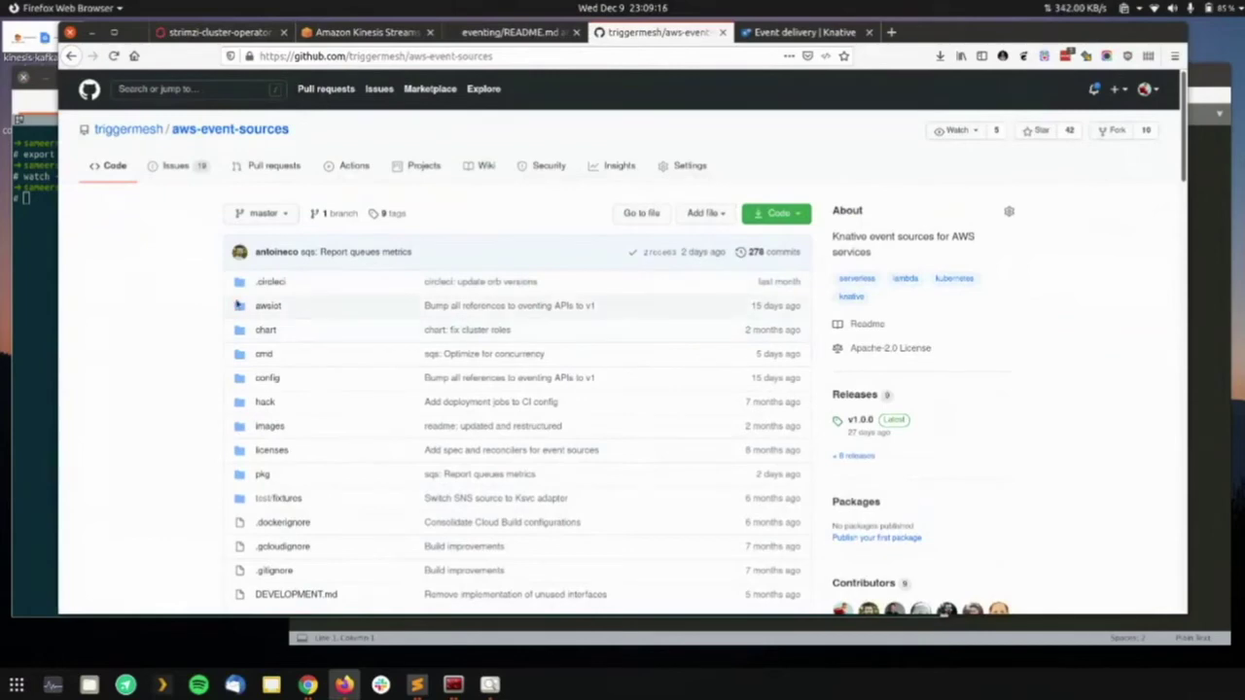
scroll(139, 285, "down", 2)
scroll(140, 285, "up", 2)
left_click(347, 56)
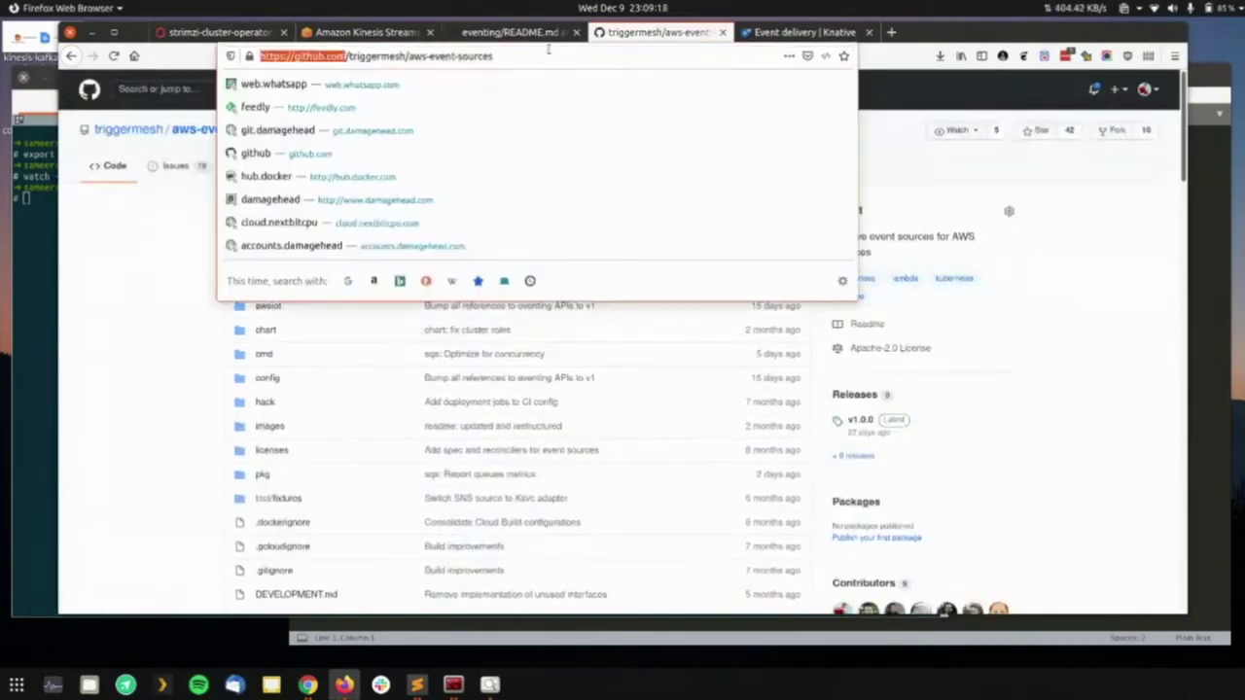
left_click_drag(347, 55, 494, 56)
left_click(125, 390)
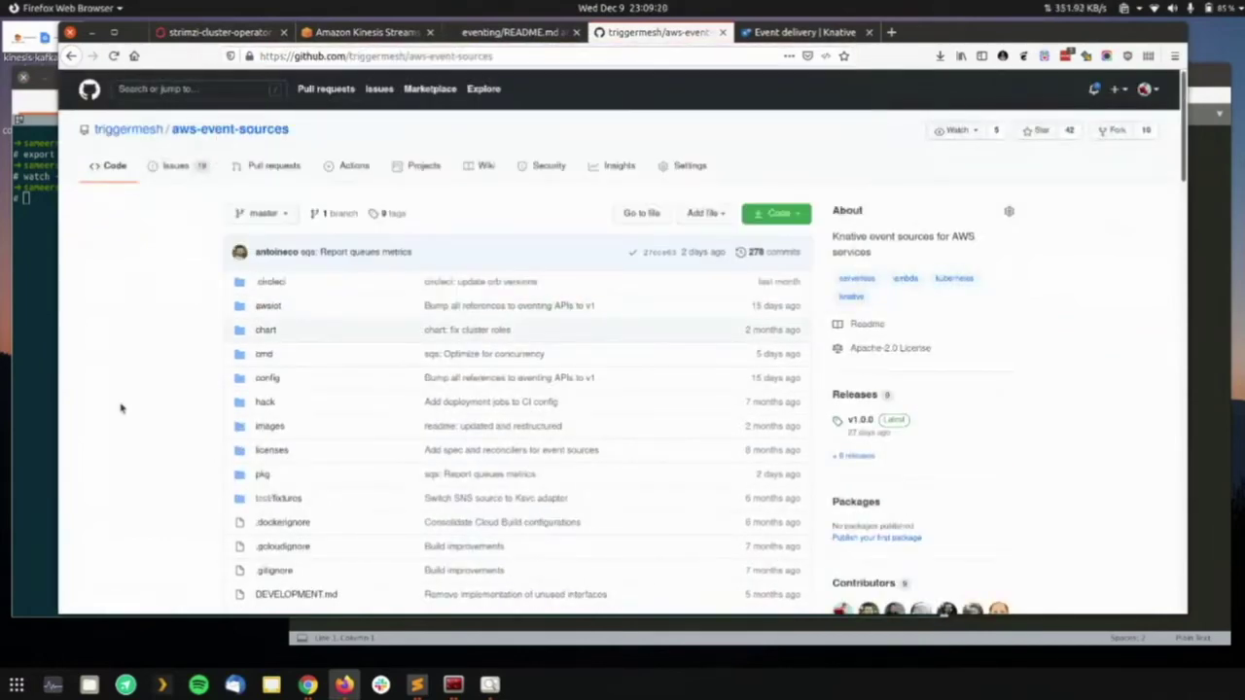
- Examine the aws-event-sources file list and the README's installation instructions for Kubernetes and OpenShift
scroll(126, 408, "down", 5)
scroll(127, 450, "up", 4)
scroll(325, 453, "down", 5)
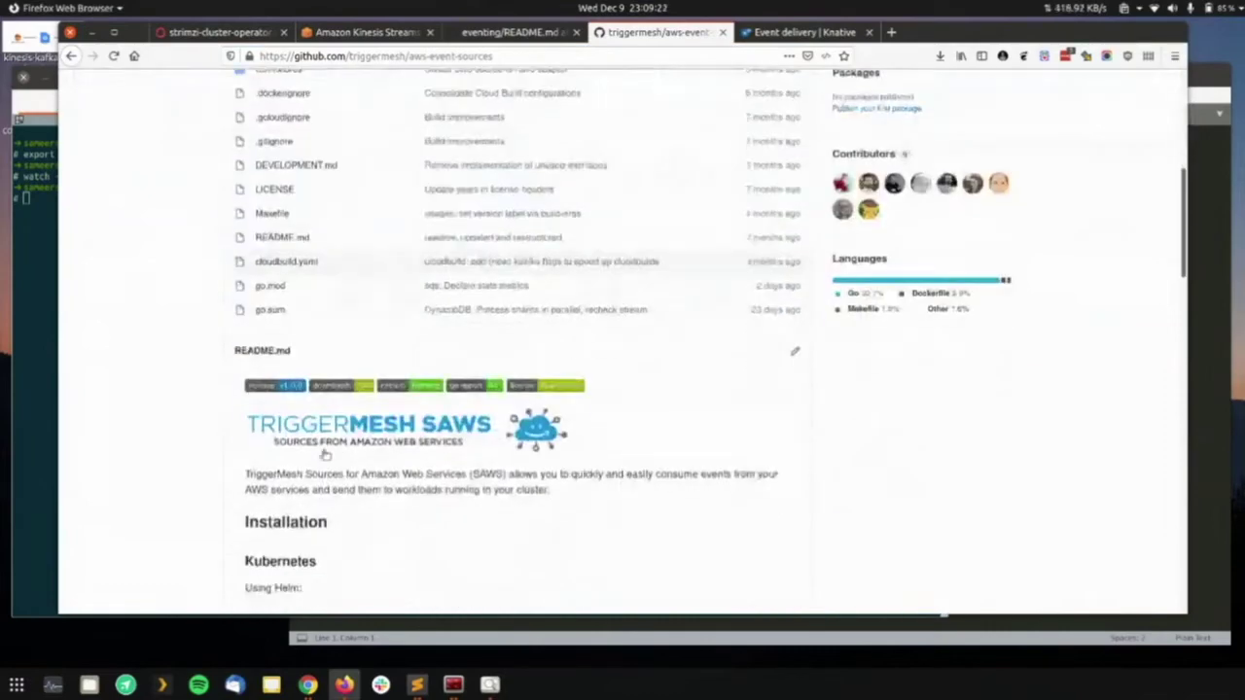
scroll(325, 453, "up", 1)
scroll(326, 453, "up", 3)
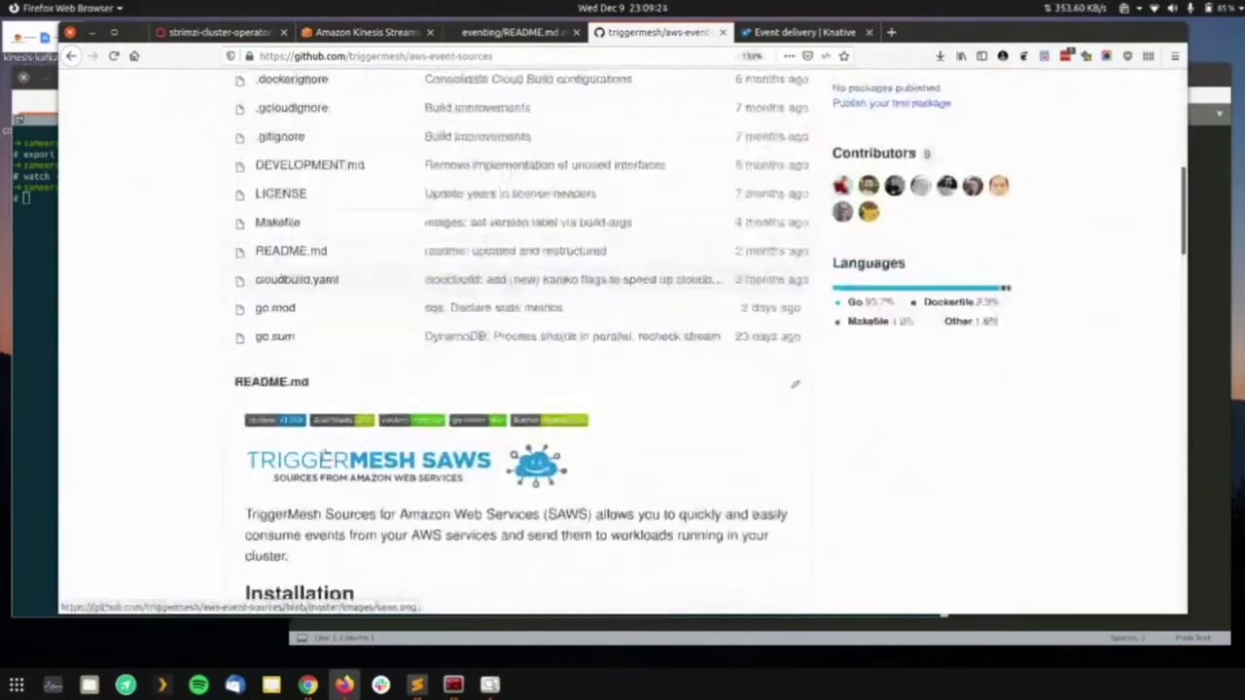
scroll(389, 394, "down", 5)
scroll(394, 399, "up", 6)
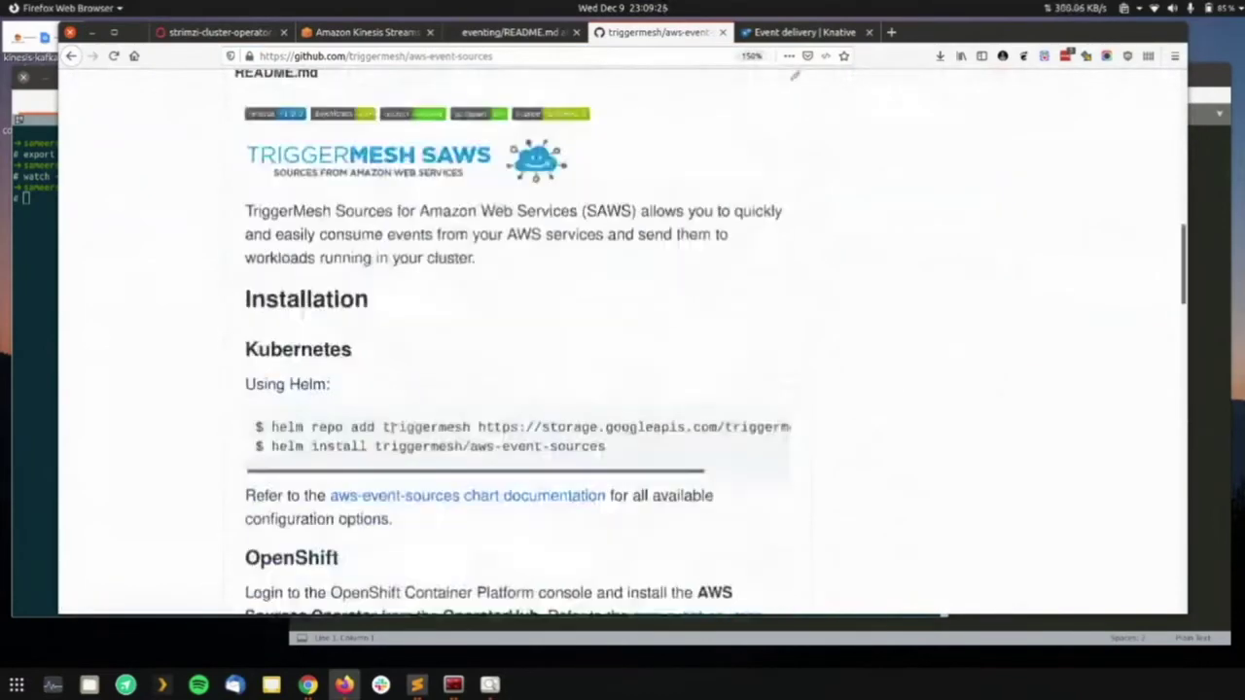
scroll(394, 435, "up", 3)
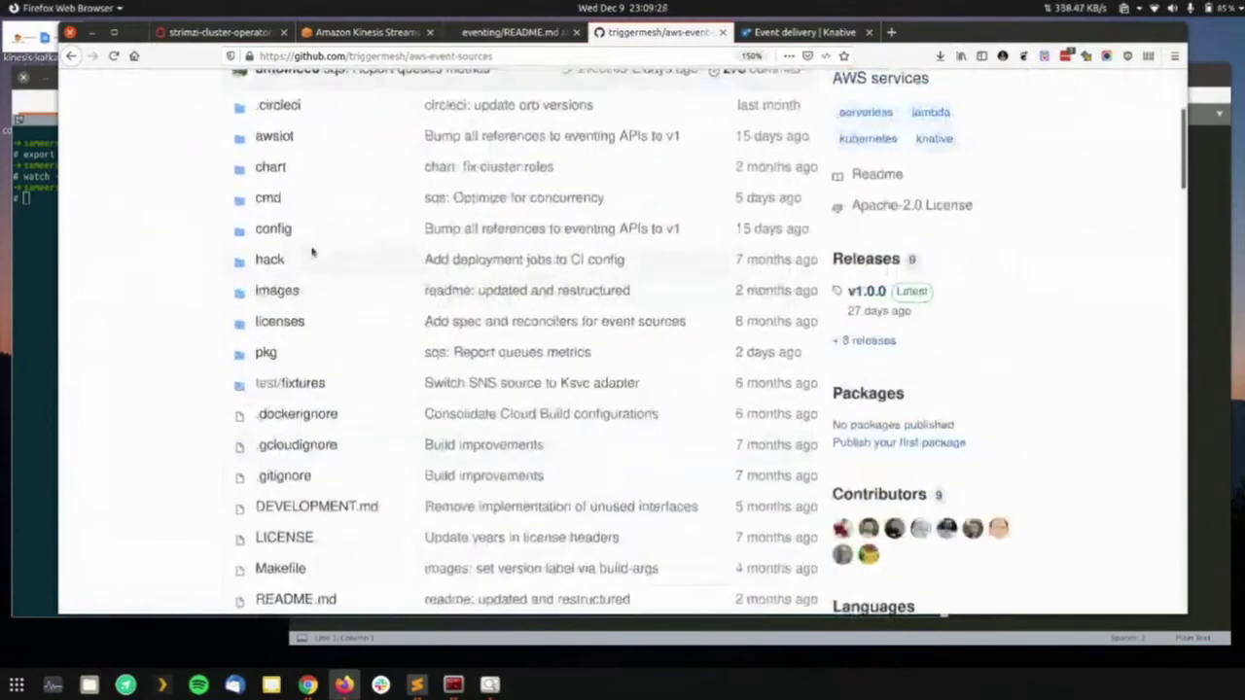
scroll(286, 288, "up", 2)
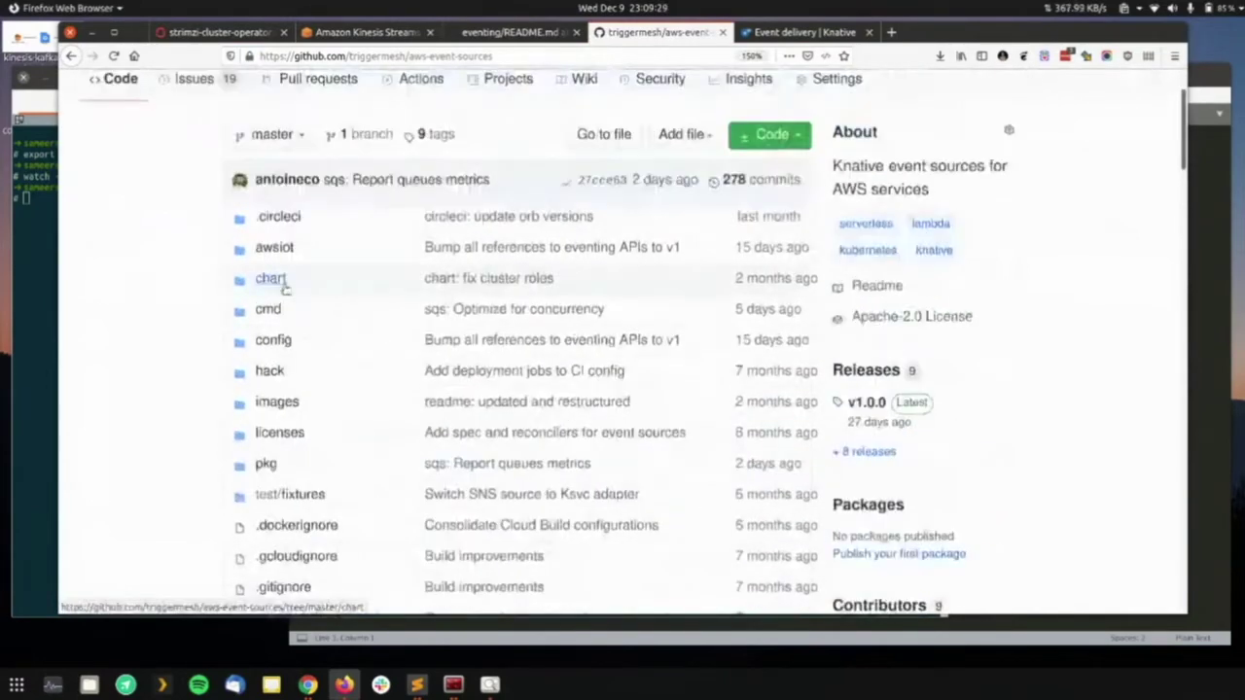
- Open the sample manifest awskinesissource.yaml from the repository's config/samples folder
left_click(281, 342)
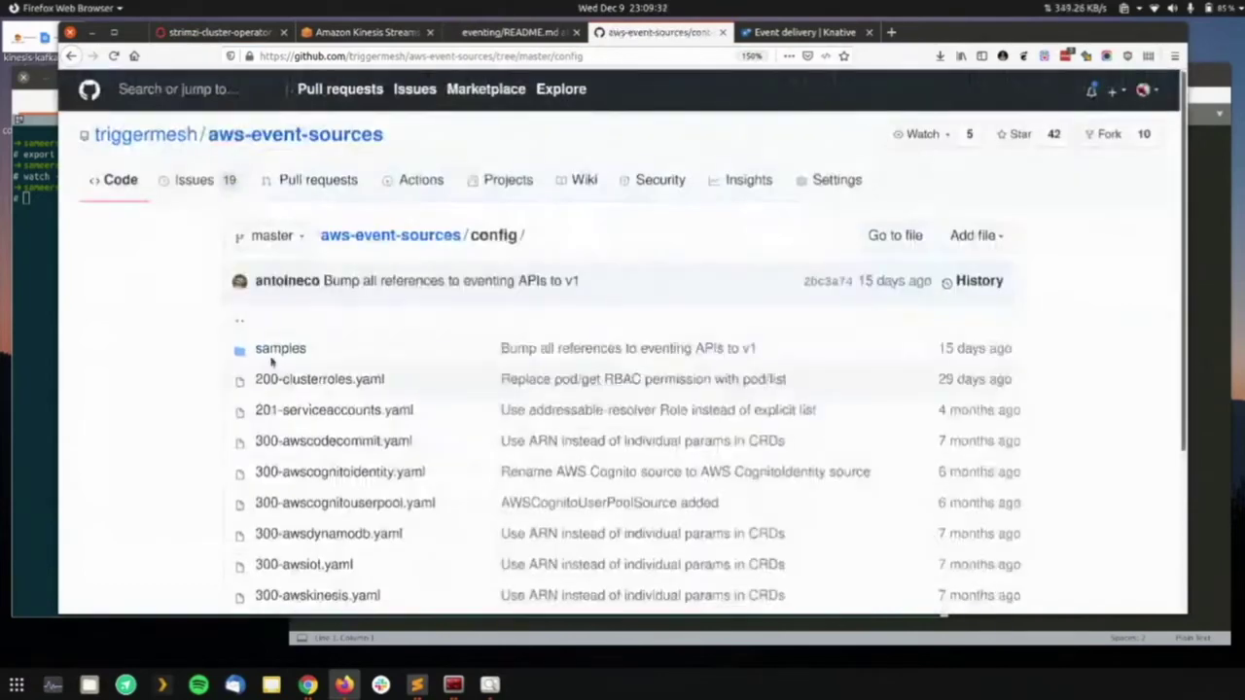
left_click(280, 343)
scroll(292, 335, "down", 3)
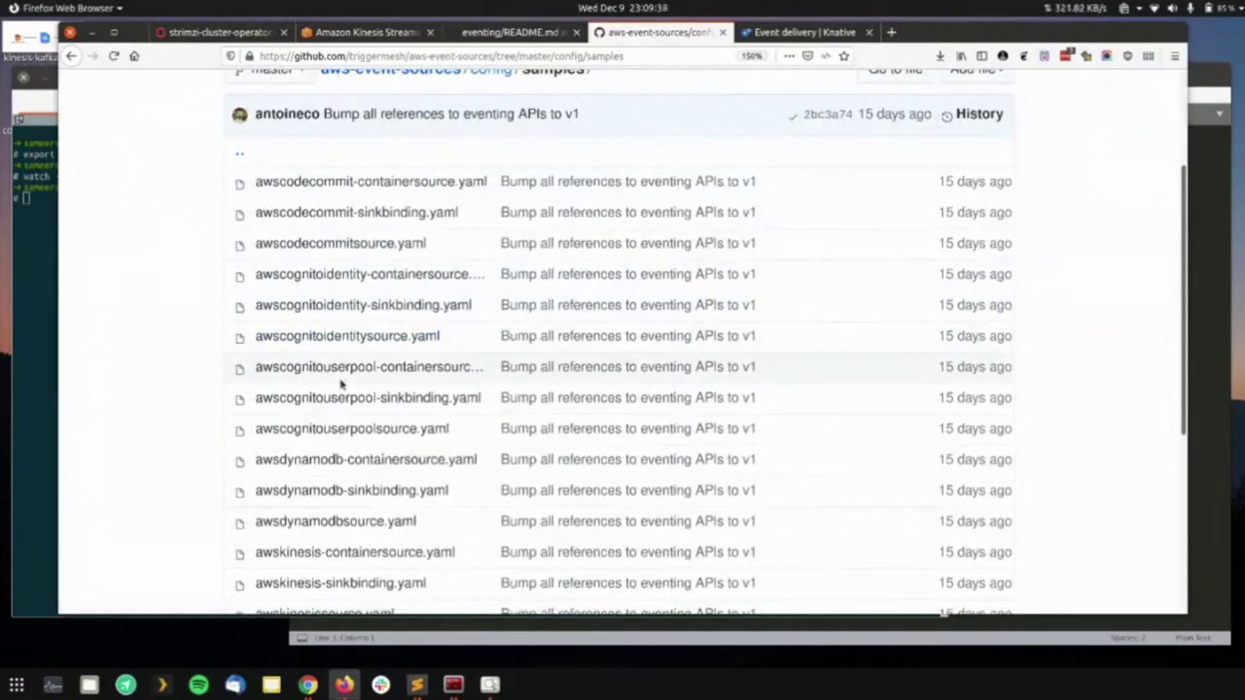
key("ctrl+minus")
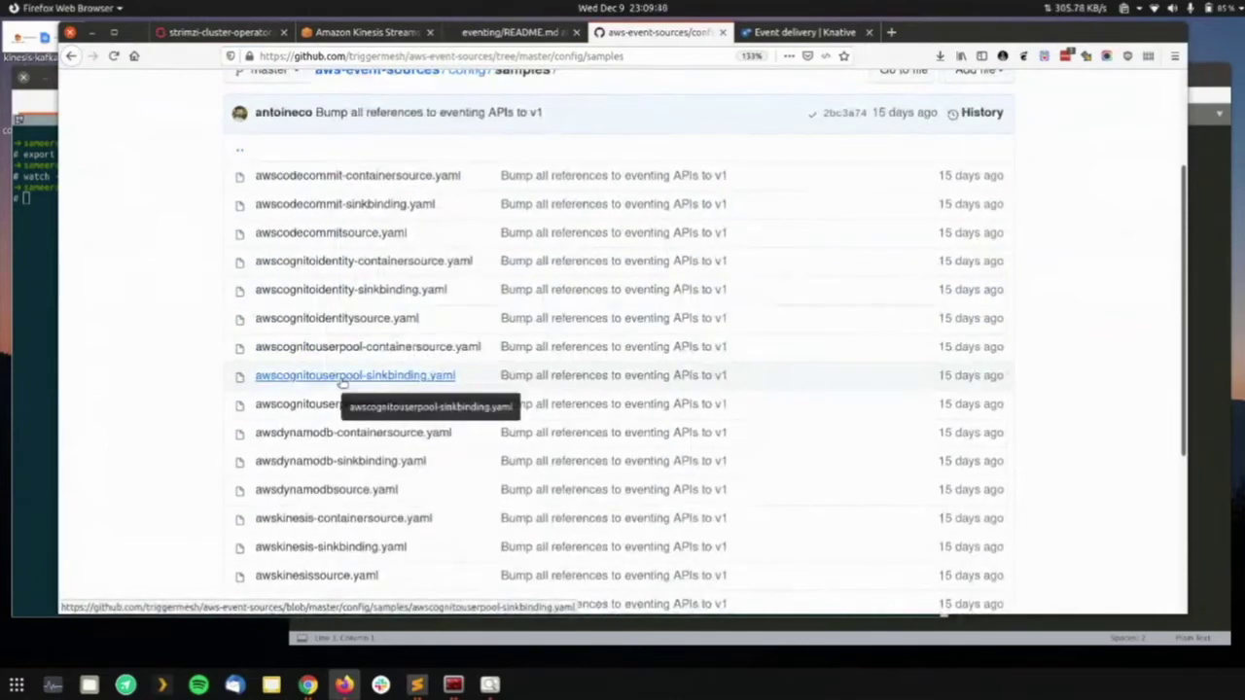
scroll(236, 269, "down", 1)
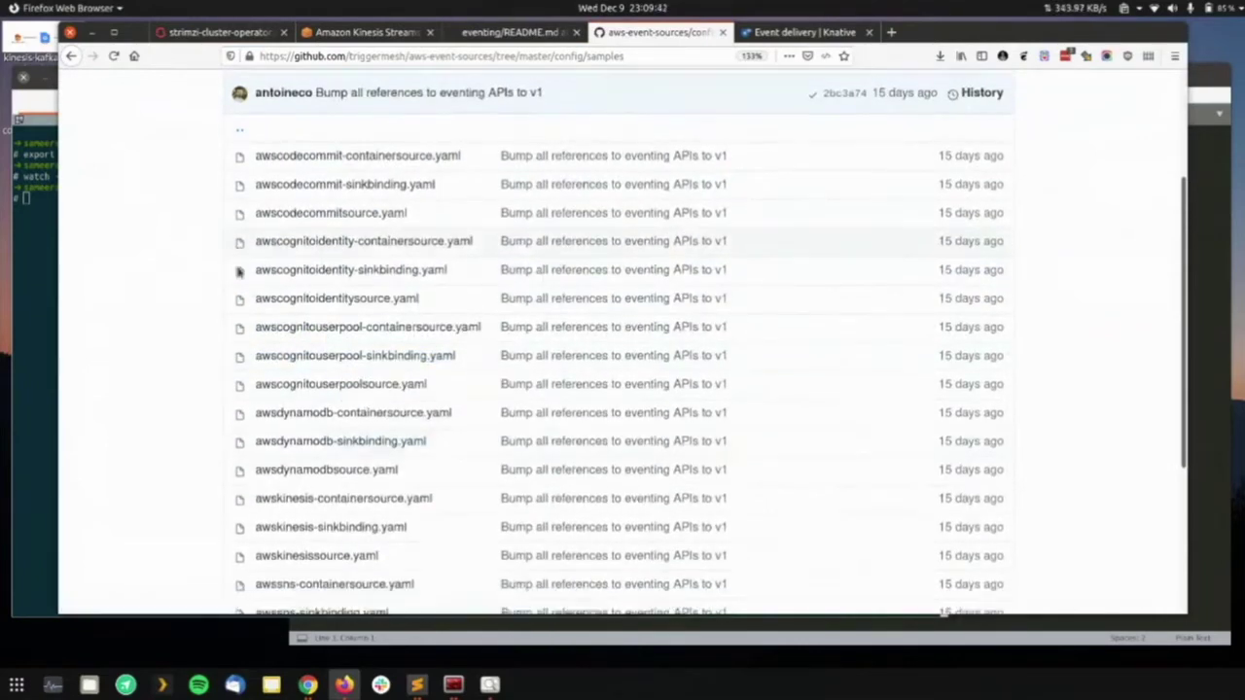
scroll(238, 272, "down", 4)
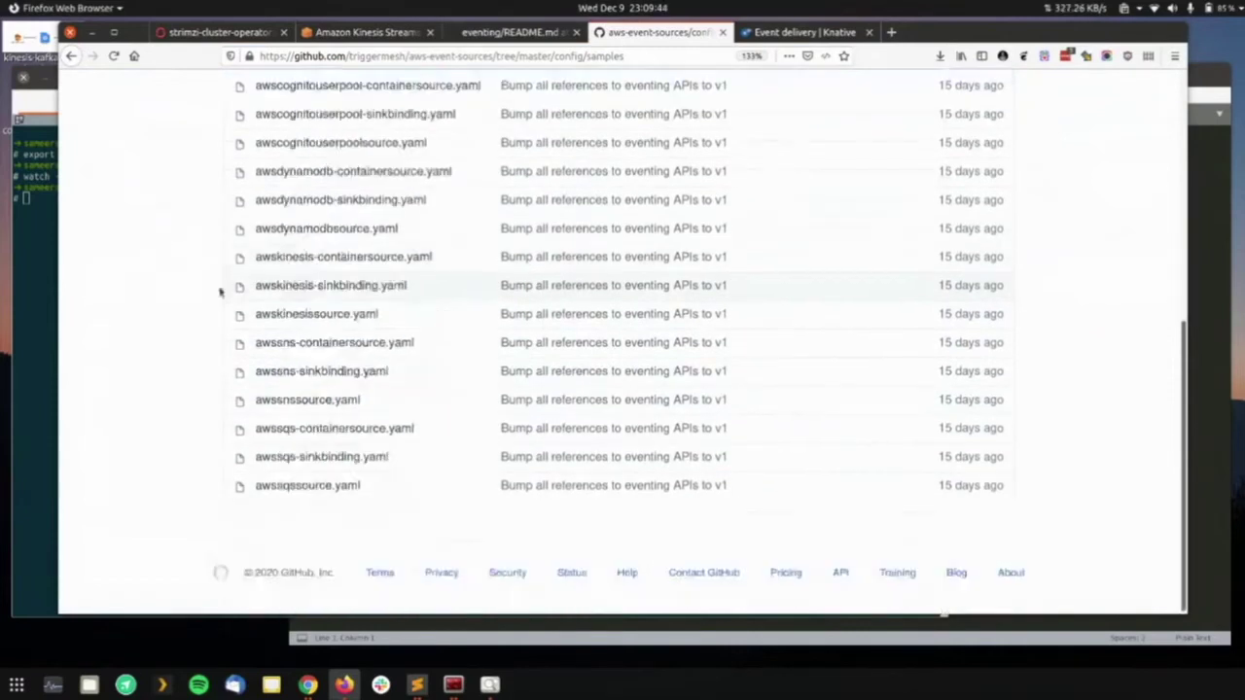
scroll(381, 314, "up", 4)
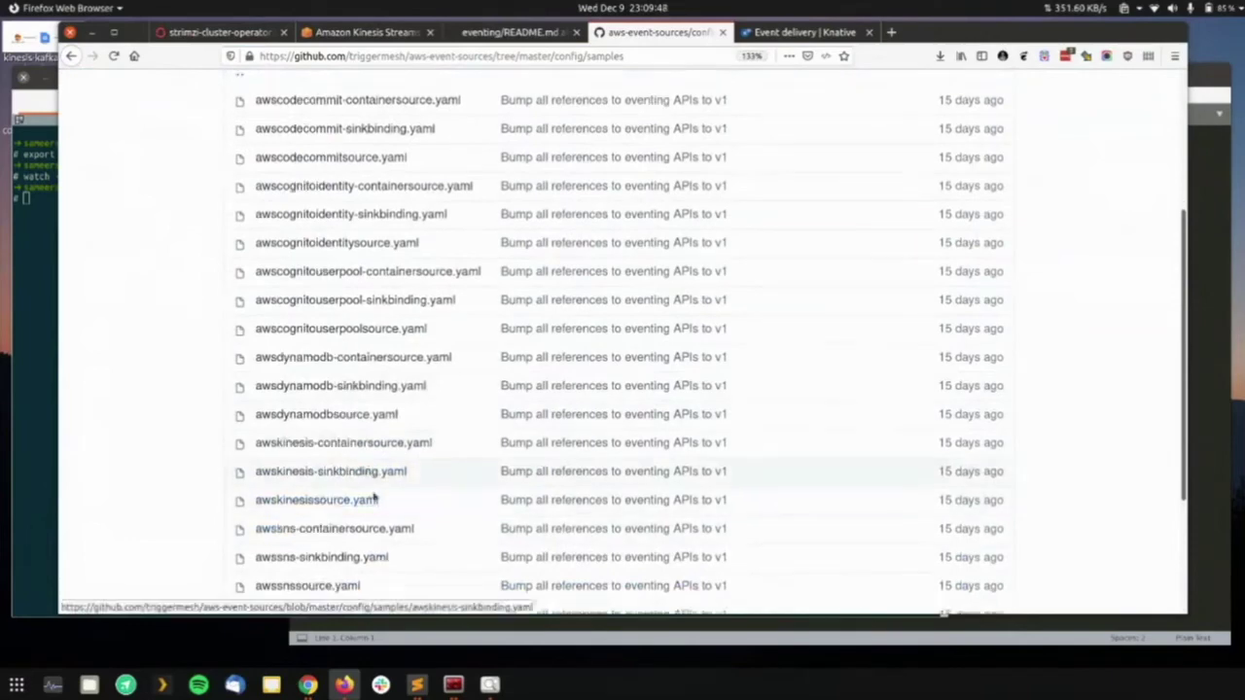
scroll(335, 466, "down", 2)
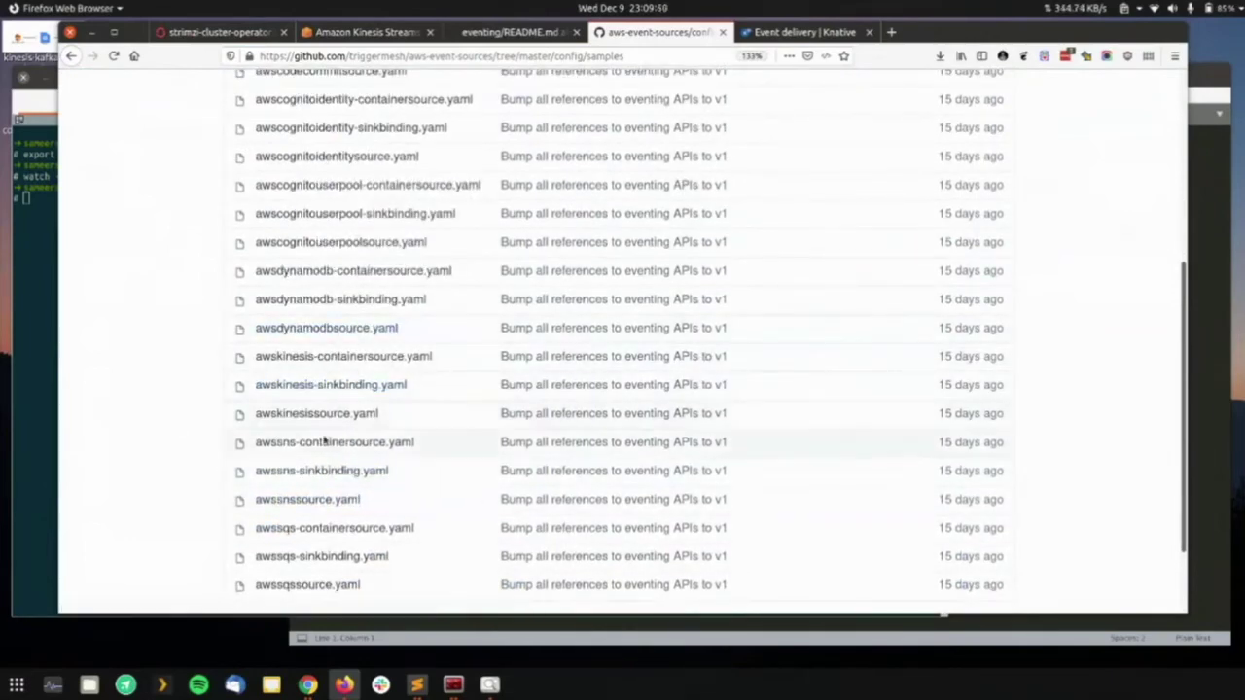
left_click(345, 413)
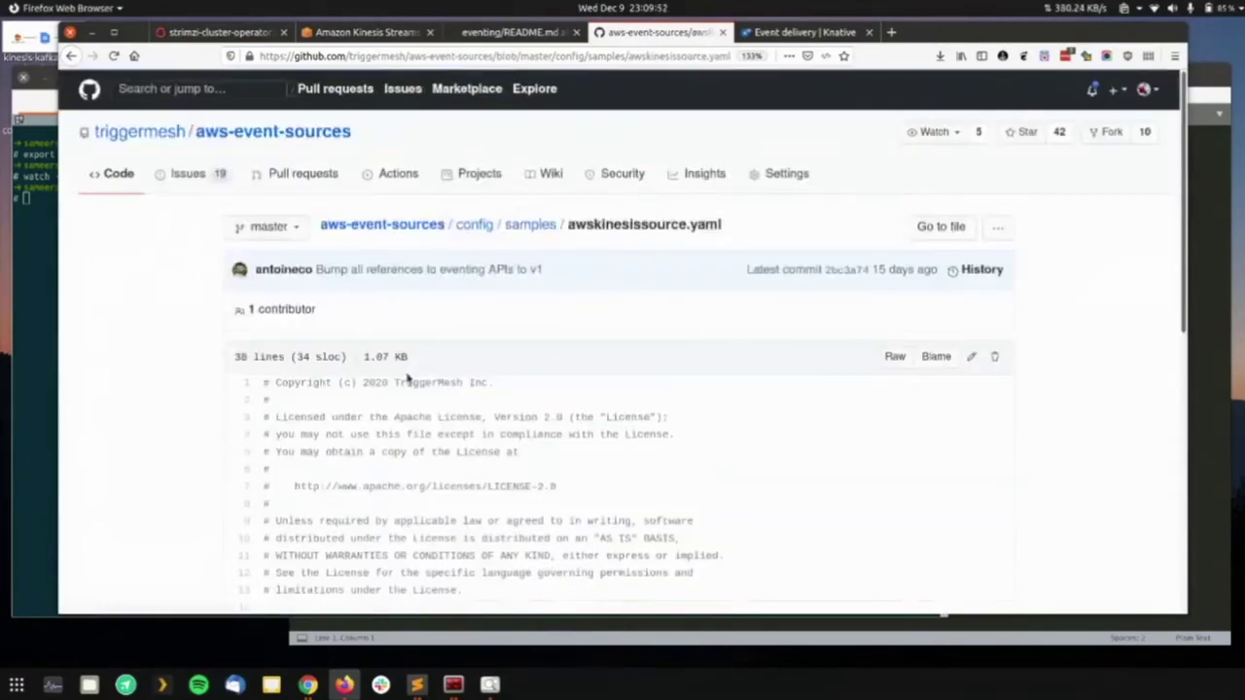
- Examine the ARN, credentials and sink sections of the sample AWSKinesisSource object
scroll(408, 379, "down", 8)
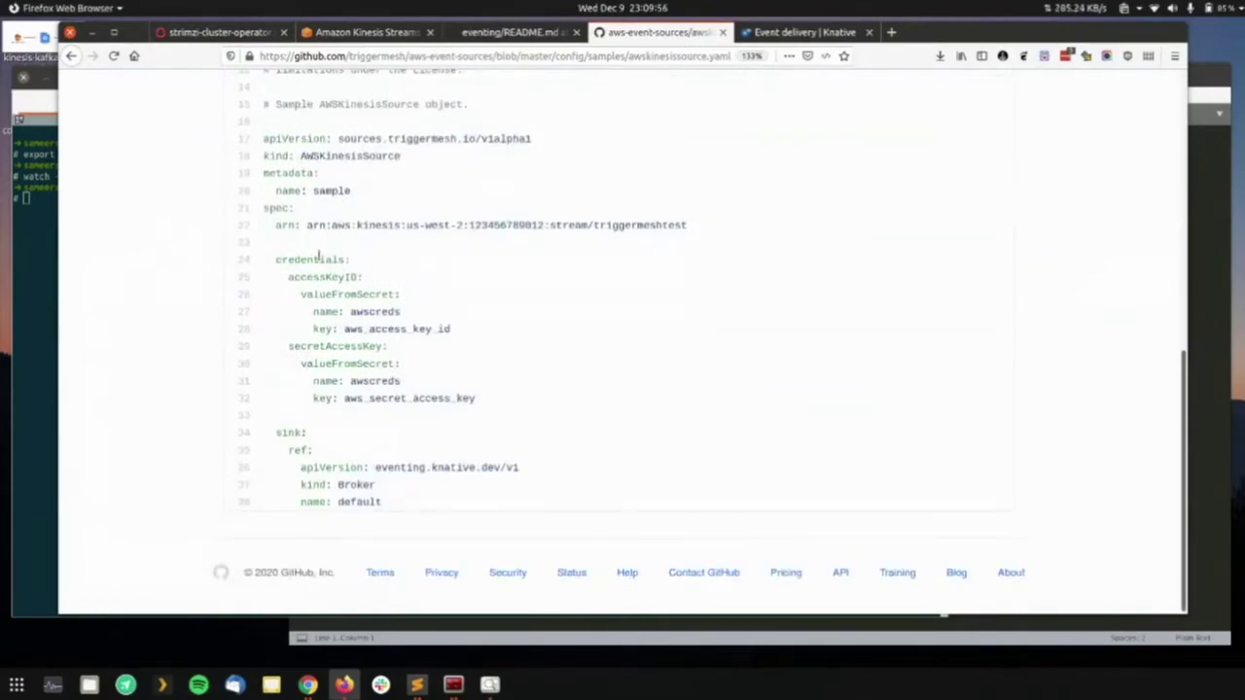
left_click_drag(276, 225, 709, 234)
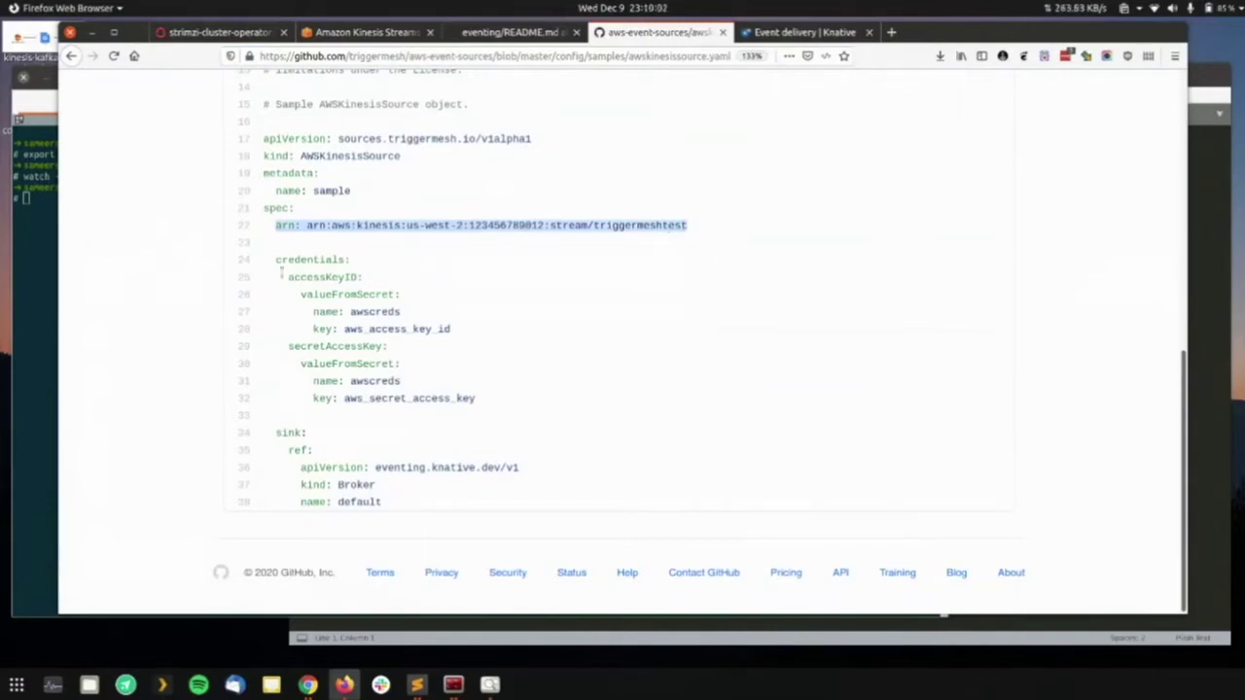
left_click_drag(276, 260, 494, 404)
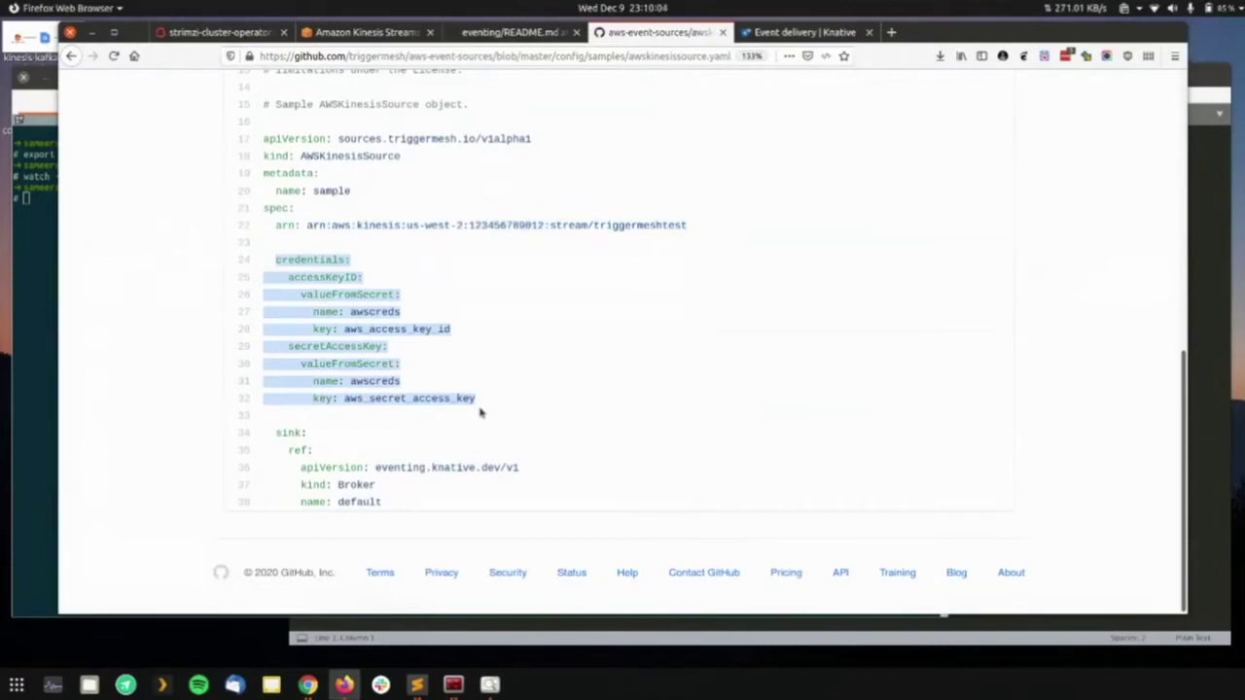
left_click_drag(400, 514, 263, 434)
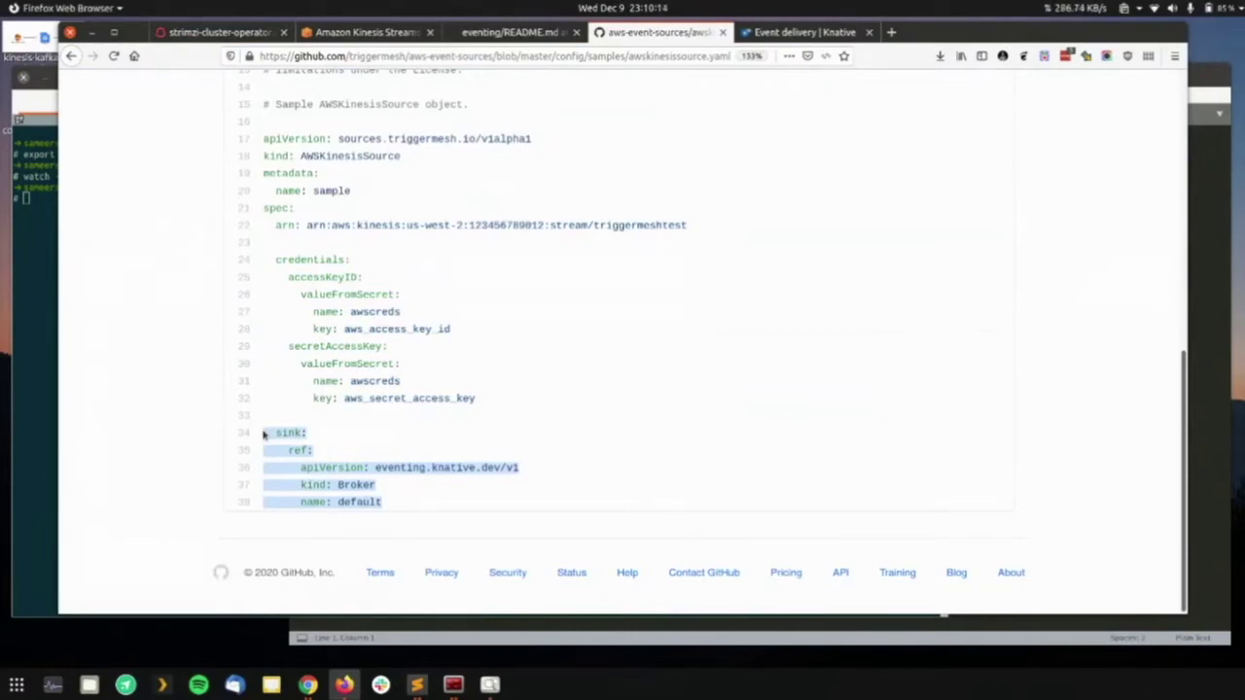
left_click_drag(387, 503, 264, 430)
left_click(389, 505)
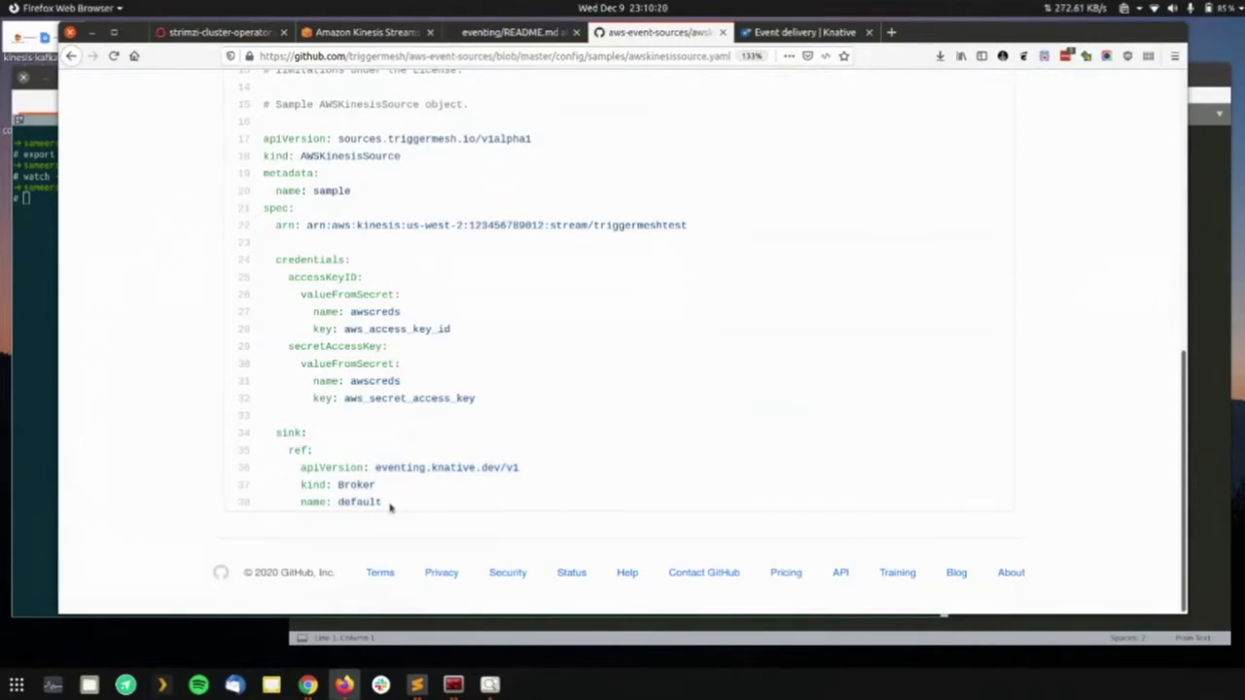
left_click_drag(389, 506, 270, 432)
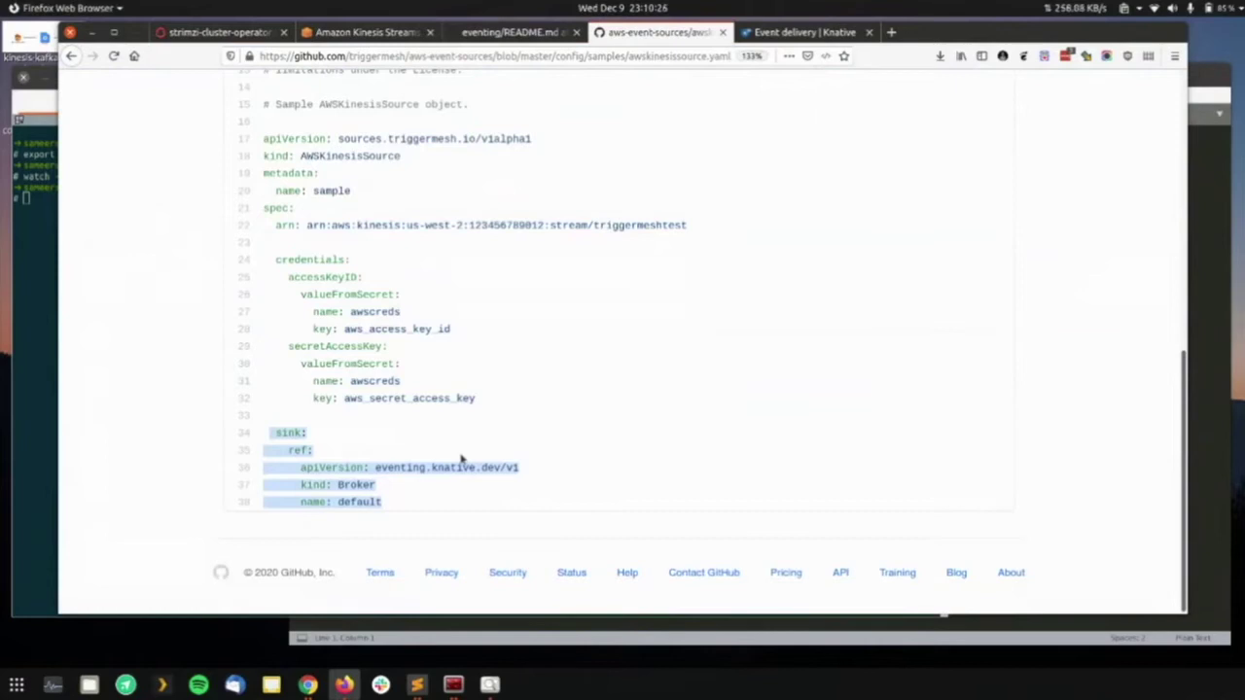
left_click(586, 390)
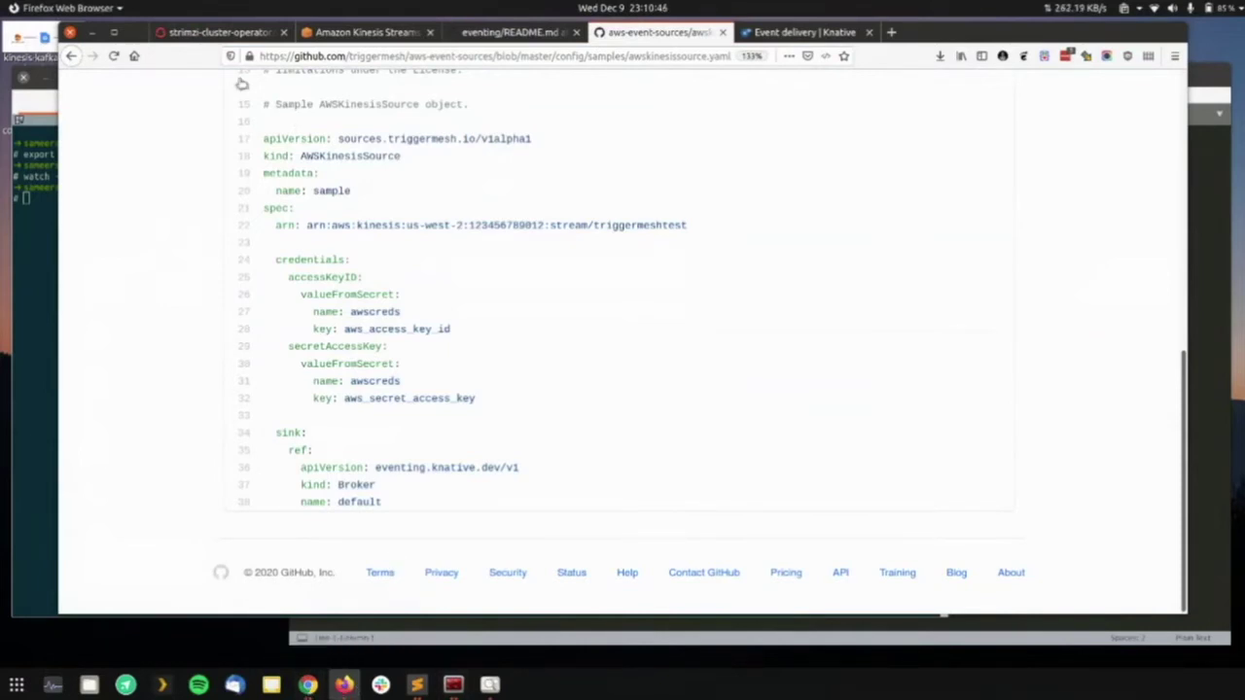
- Try to wait in the terminal with oc wait for kafka/my-cluster to meet condition Ready in the kafka namespace, with a 300s timeout
left_click(43, 269)
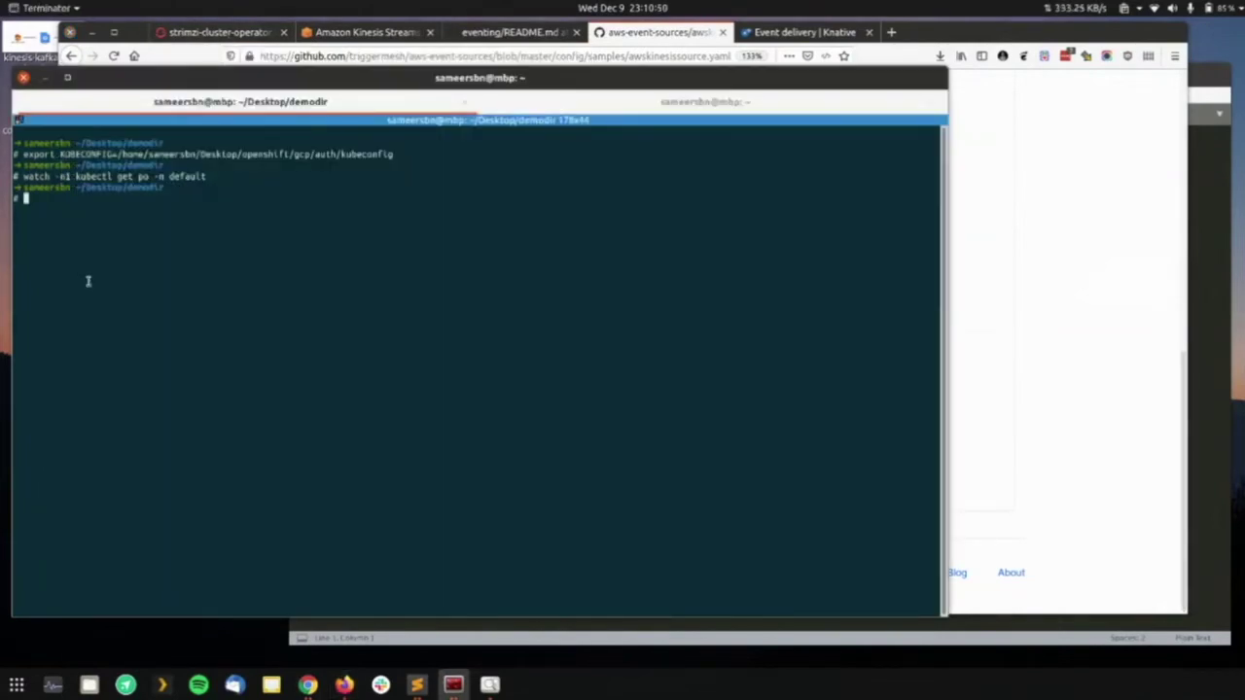
key("ctrl+r")
type("oc wait")
key("Return")
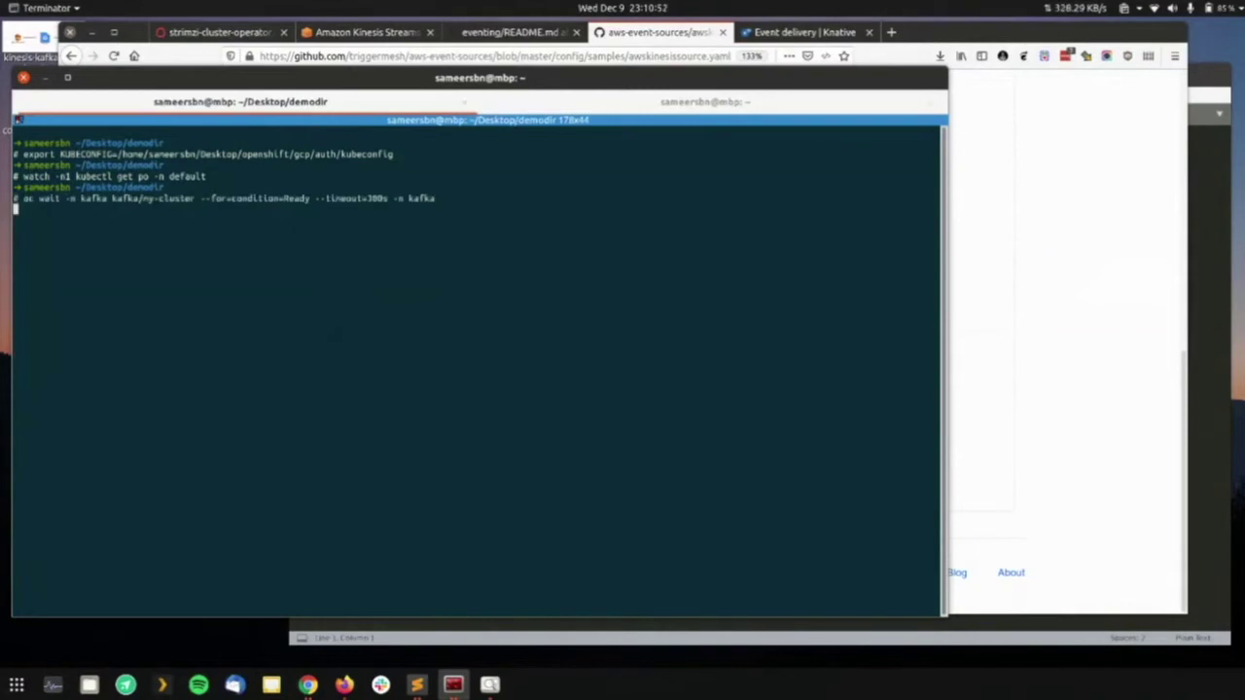
key("Return")
key("ctrl+c")
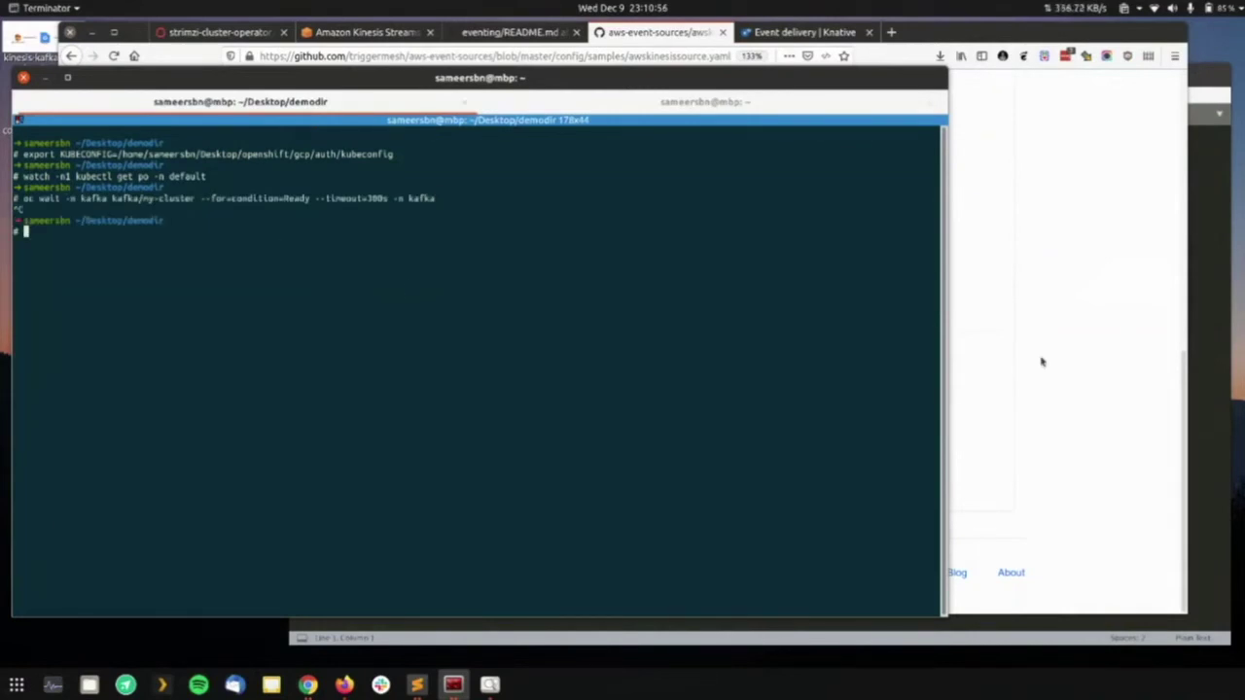
- Return to the OpenShift console and check the status of my-cluster in the Strimzi operator's list of Kafkas
left_click(1154, 370)
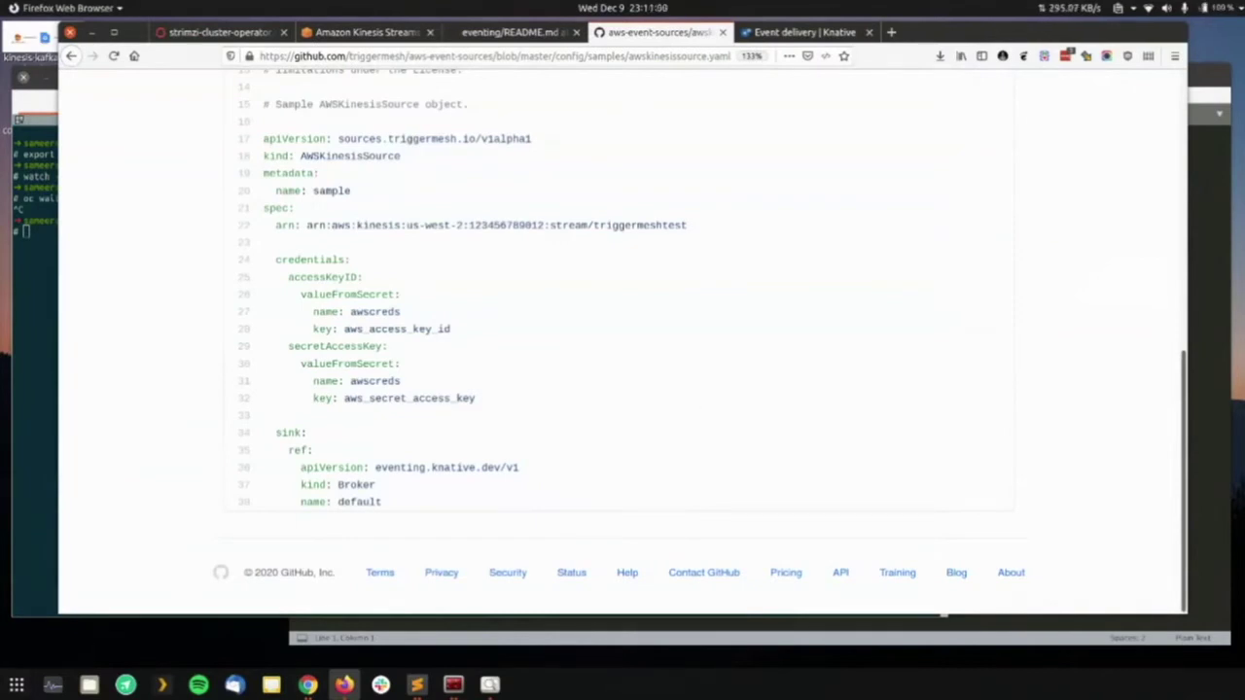
key("ctrl+alt+t")
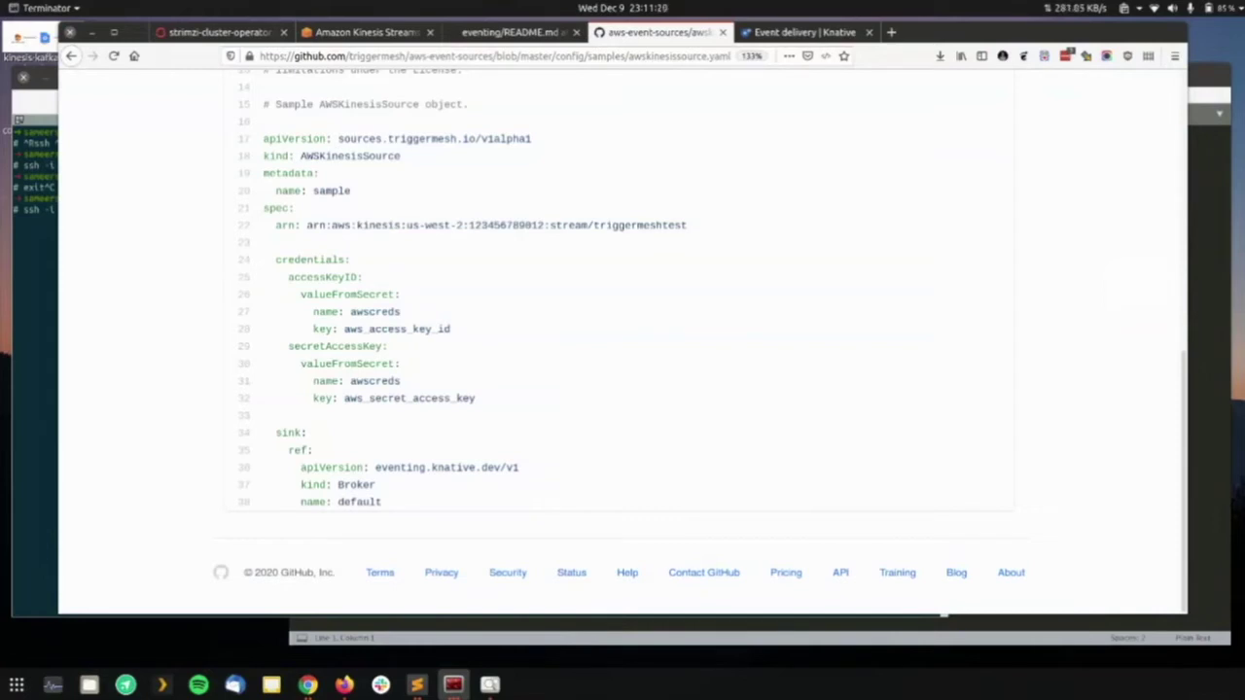
left_click(171, 34)
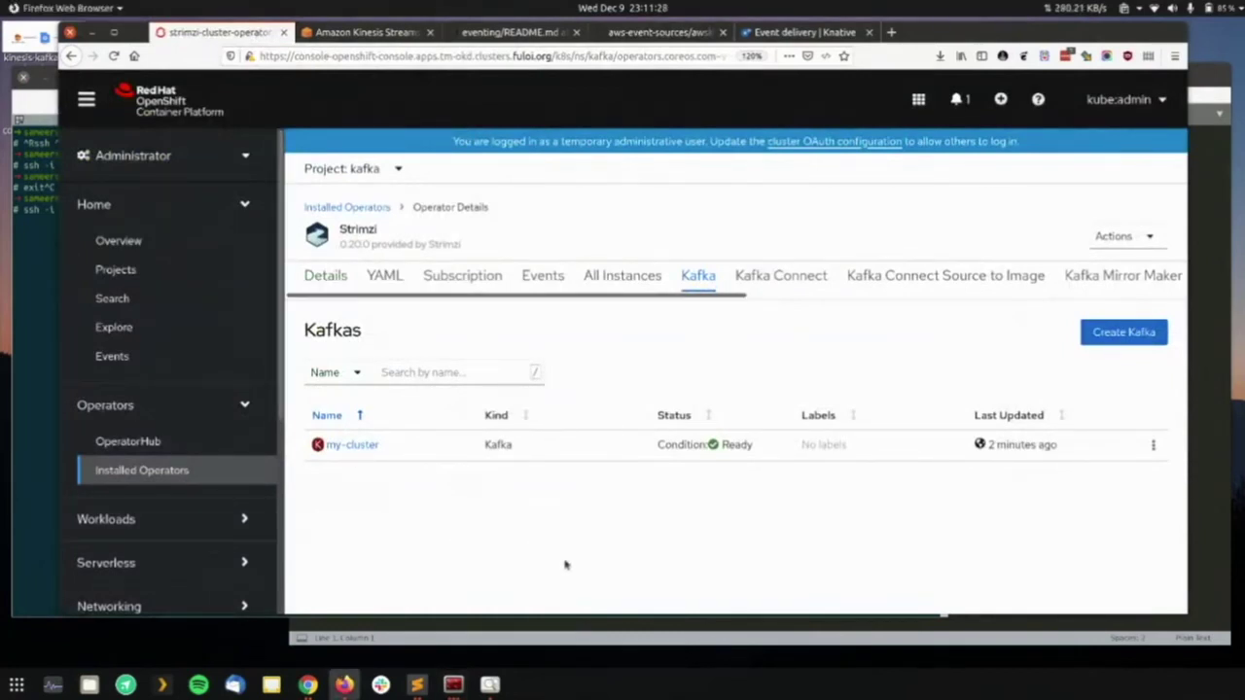
key("alt+Tab")
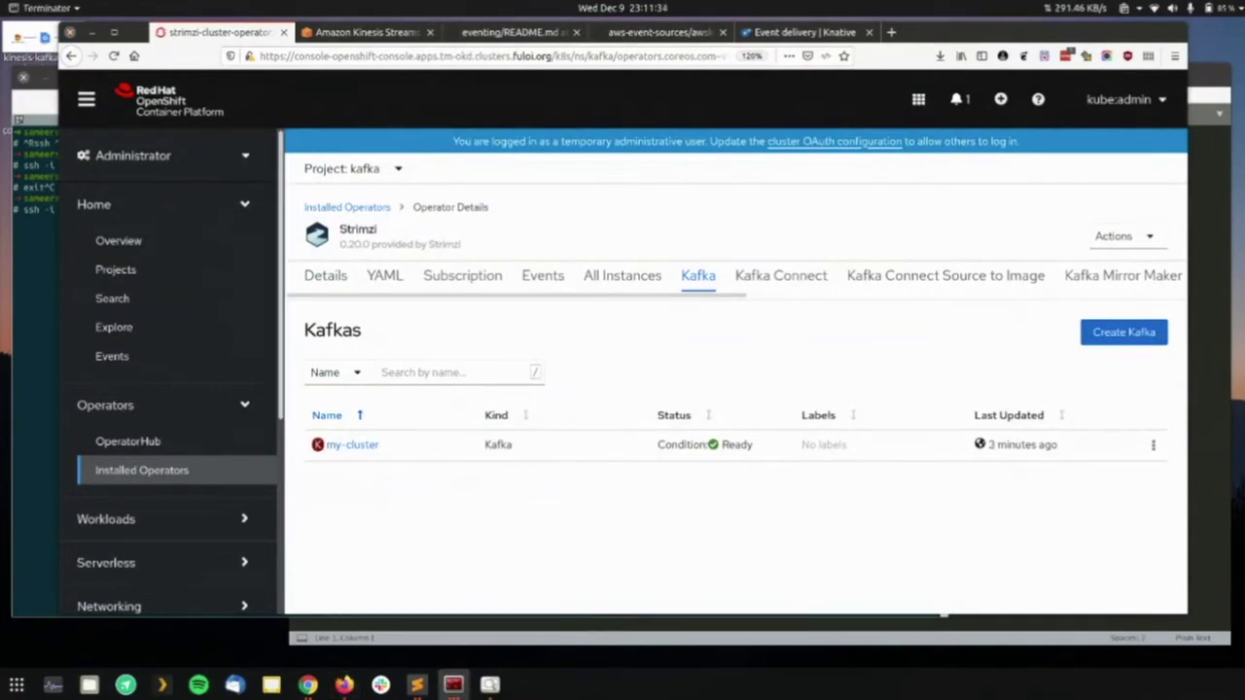
left_click(556, 572)
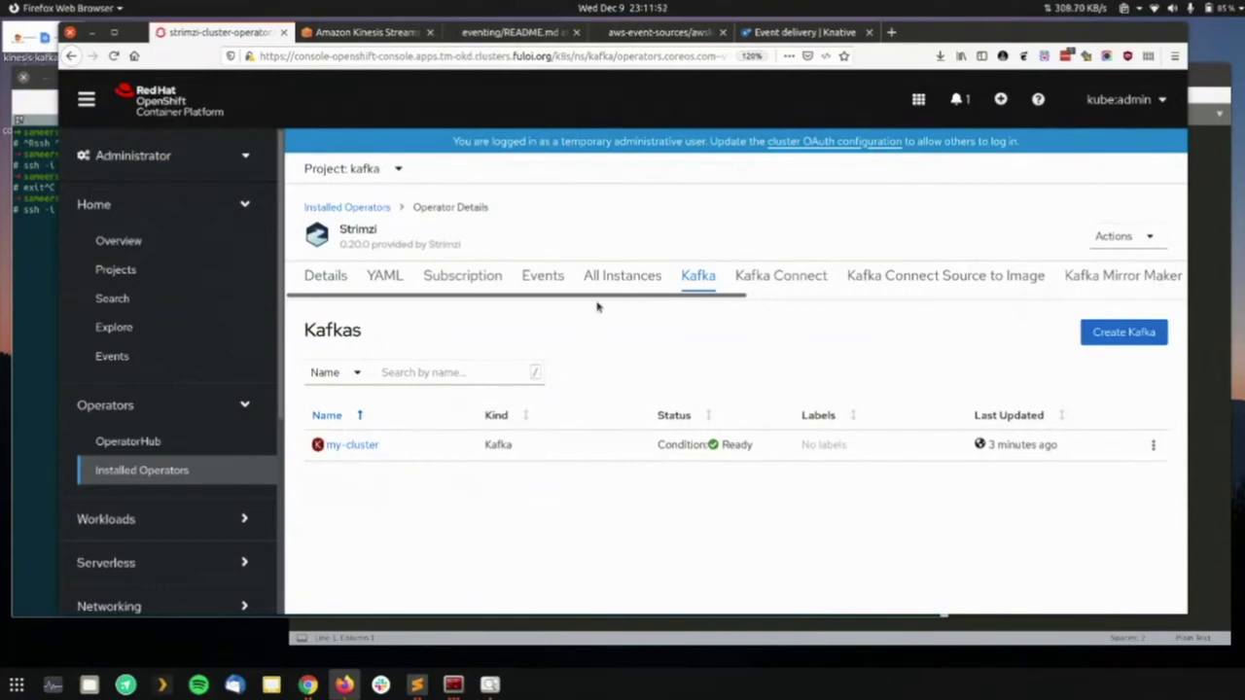
- Open the form for a new KafkaBridge in the Strimzi operator and review its configuration fields
scroll(591, 301, "right", 1)
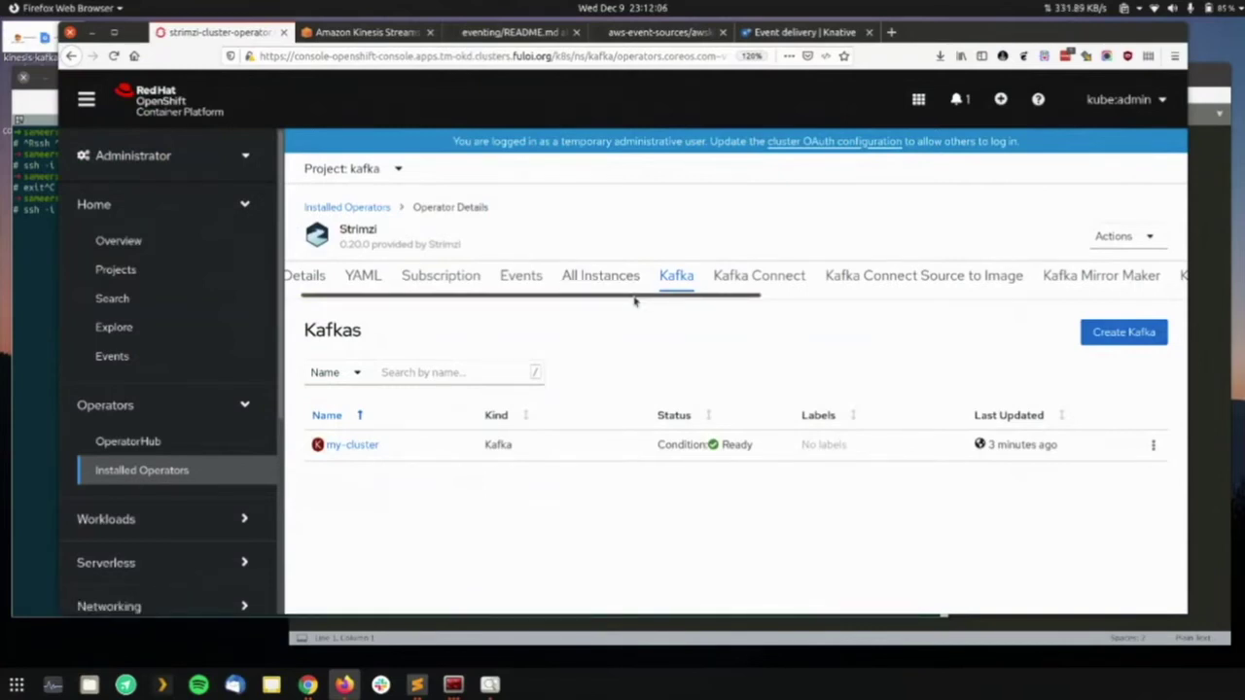
left_click_drag(636, 304, 928, 301)
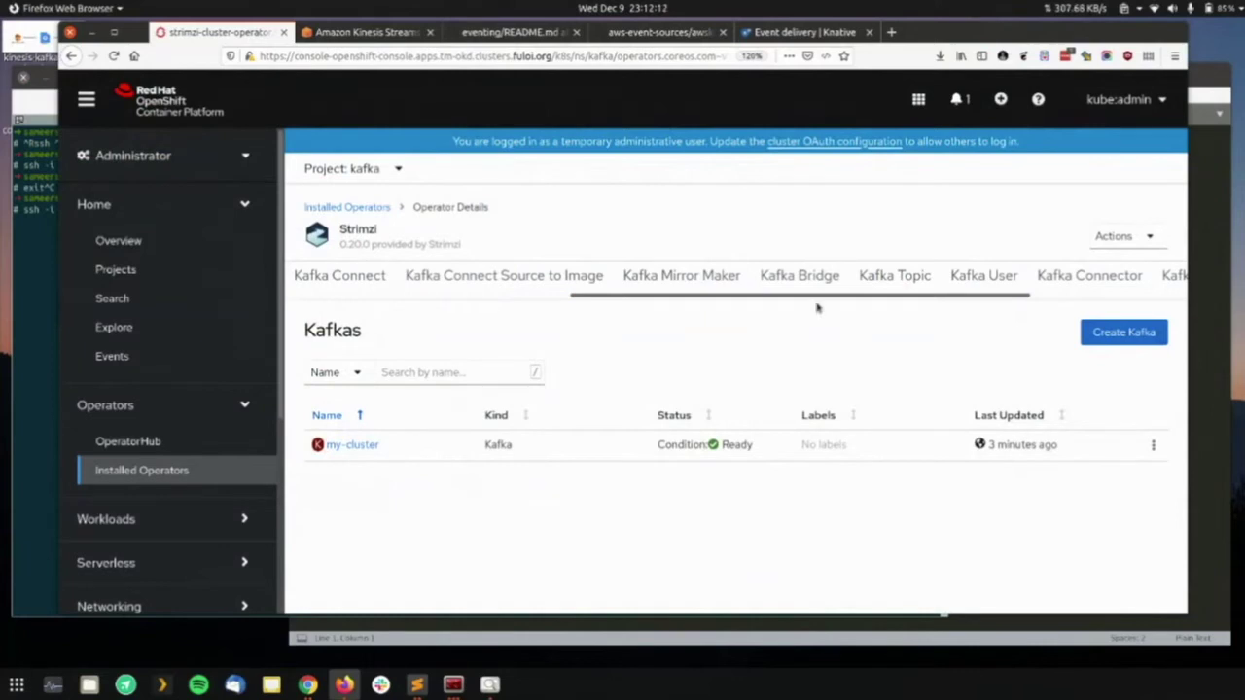
left_click(800, 278)
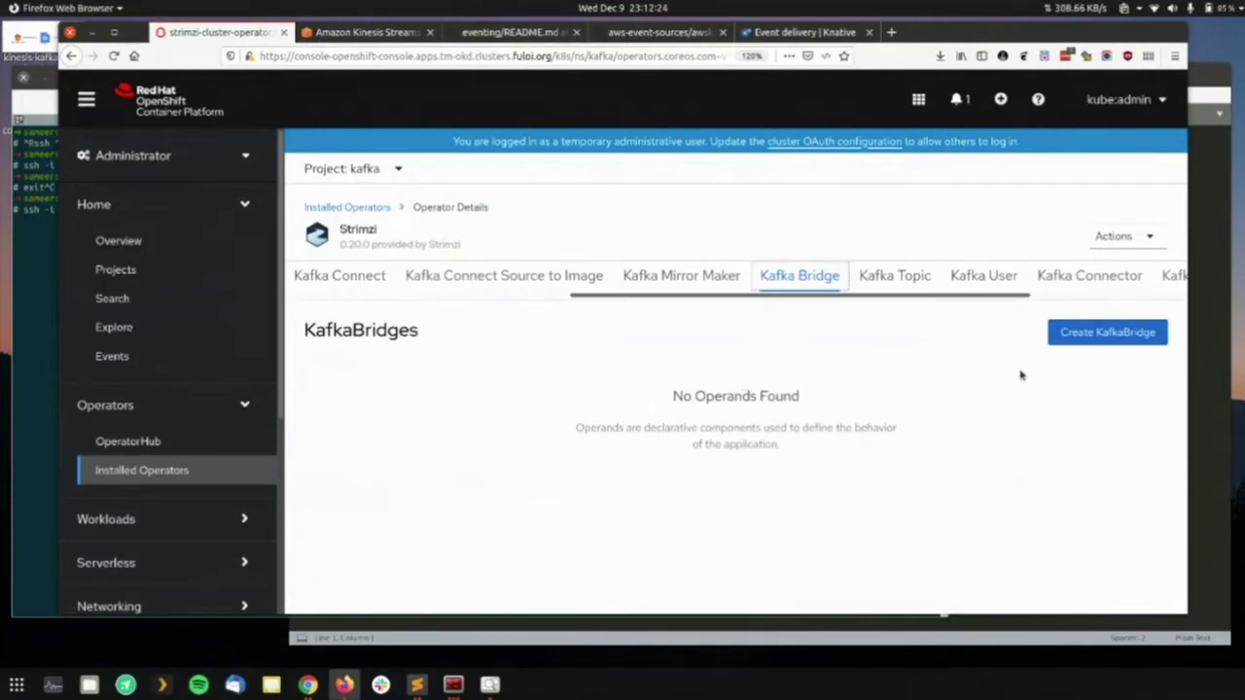
left_click(1058, 331)
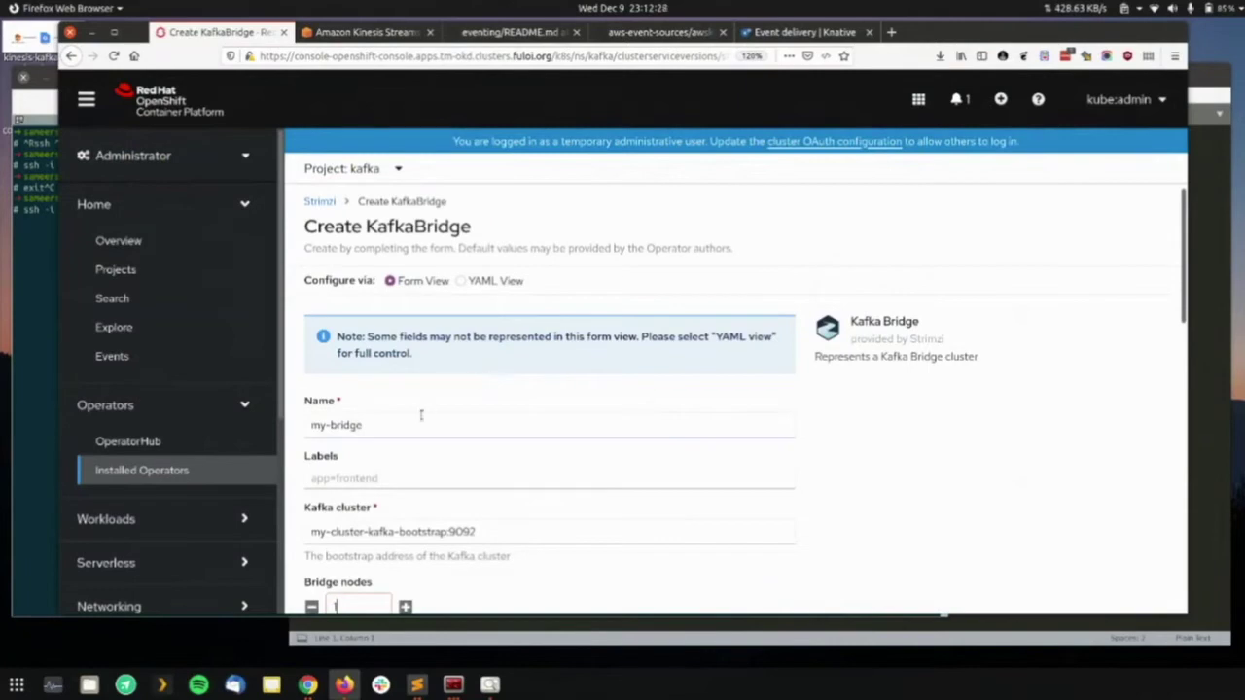
scroll(421, 415, "down", 3)
scroll(378, 405, "down", 5)
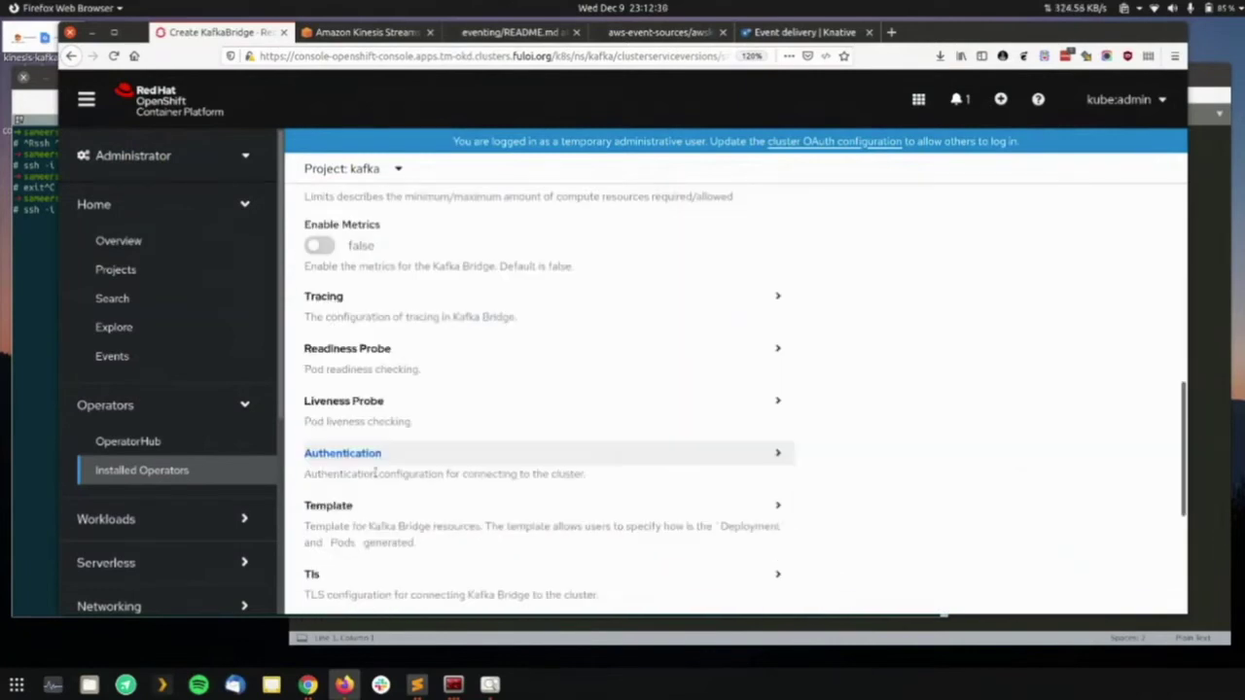
scroll(414, 458, "up", 8)
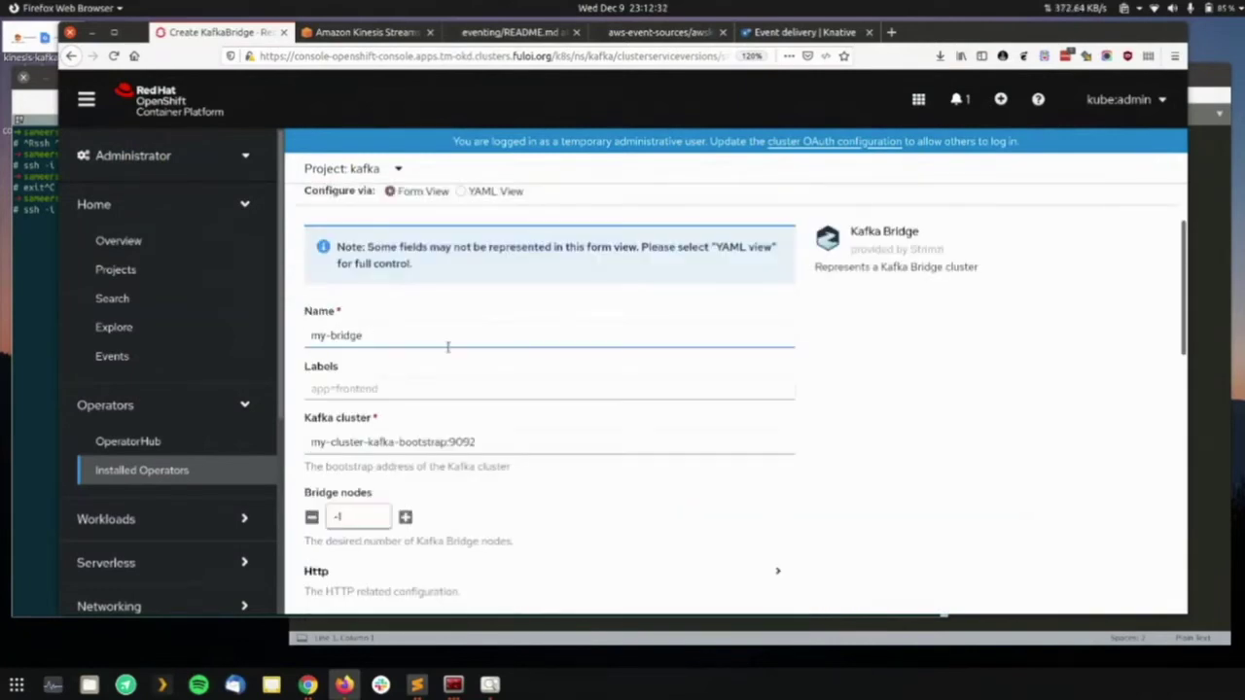
scroll(425, 451, "down", 10)
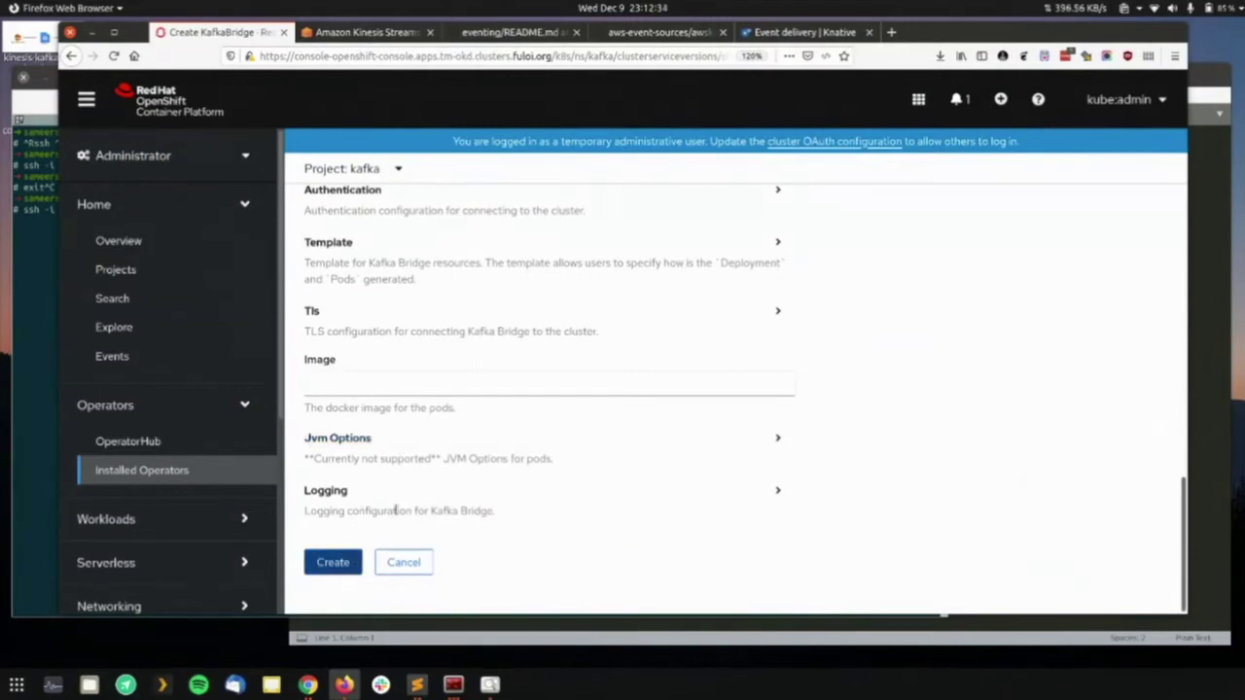
scroll(528, 550, "up", 10)
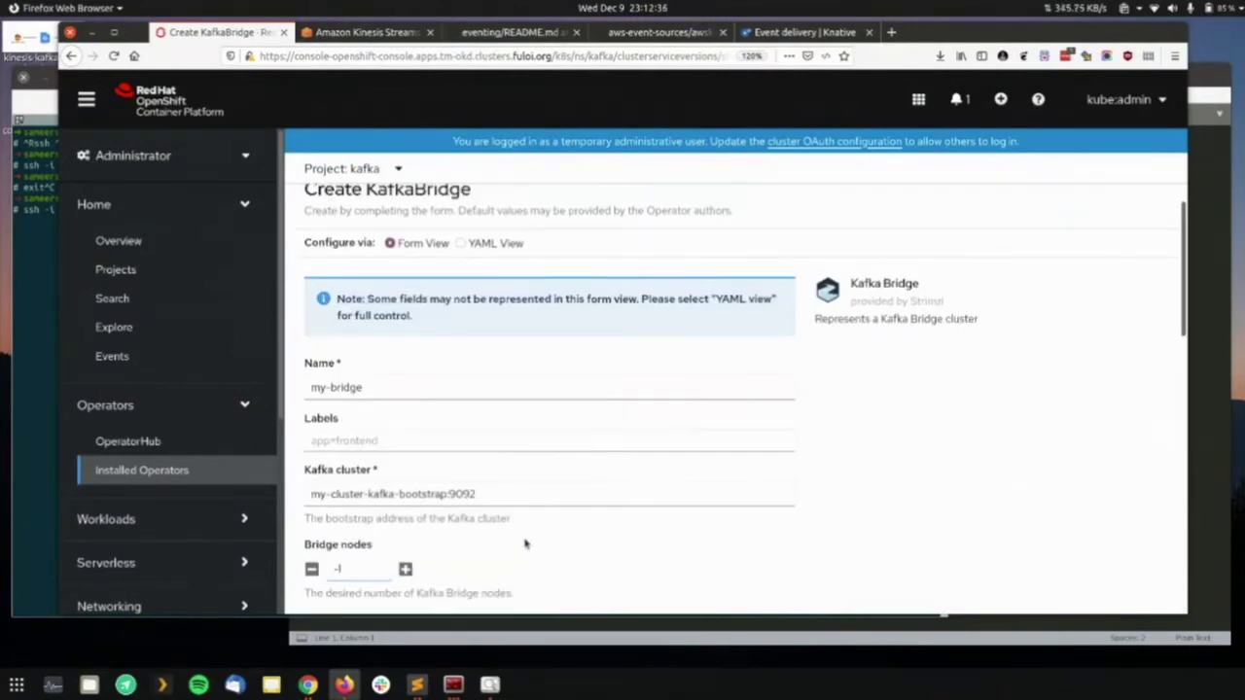
left_click(372, 564)
type("0")
key("BackSpace")
type("1")
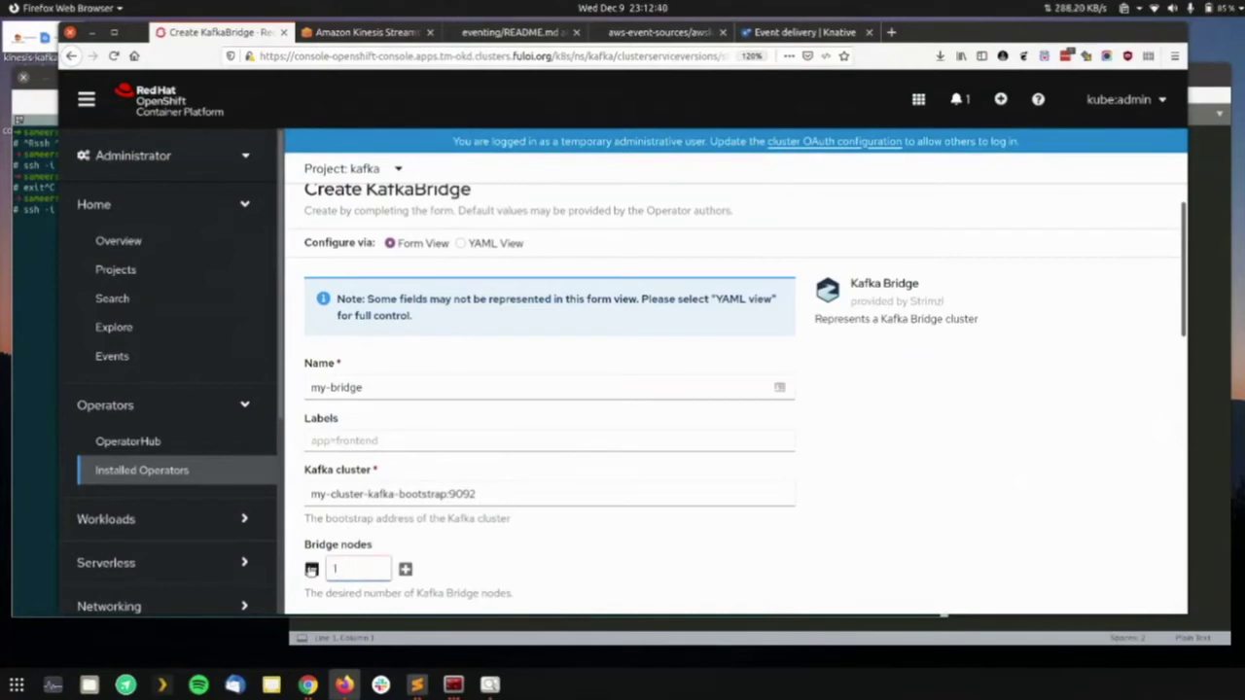
scroll(519, 494, "down", 10)
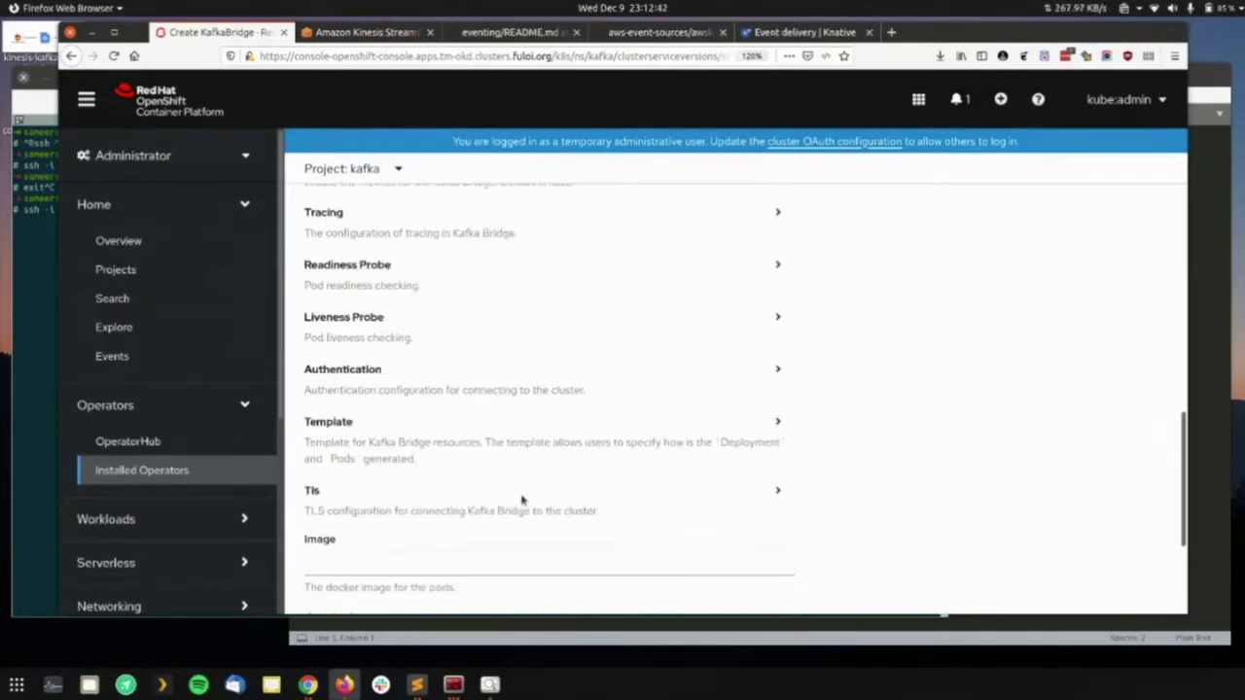
scroll(521, 500, "down", 5)
scroll(480, 522, "up", 15)
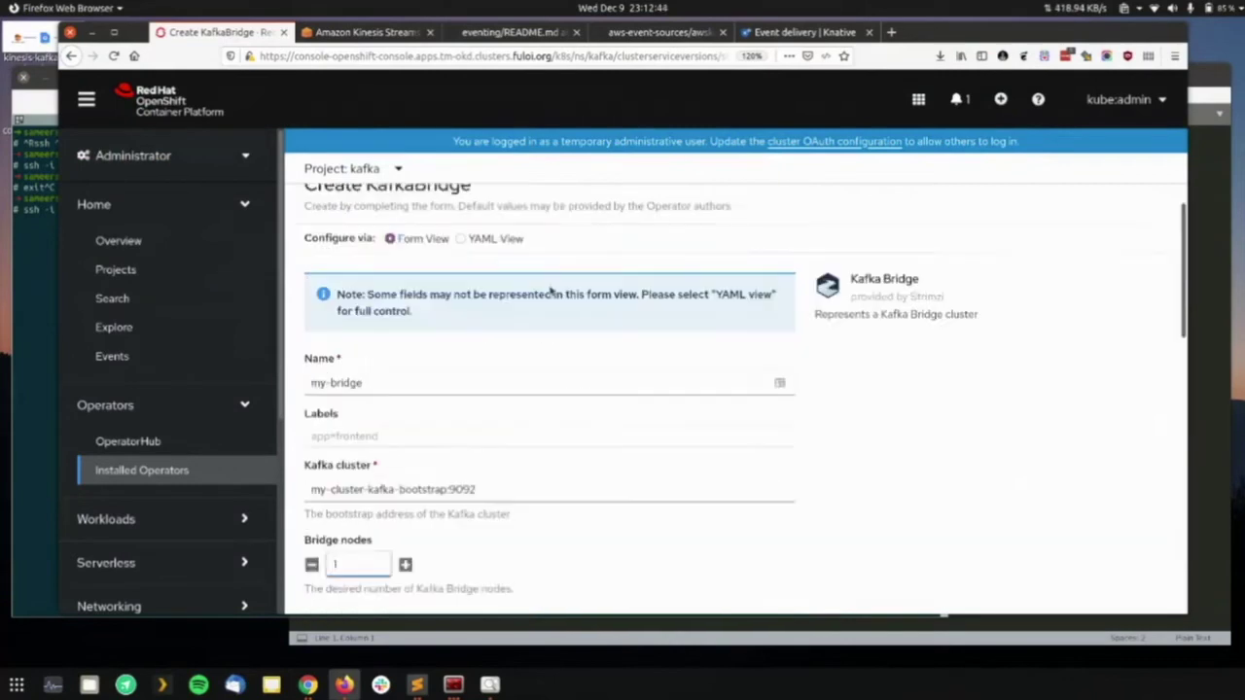
scroll(551, 292, "up", 1)
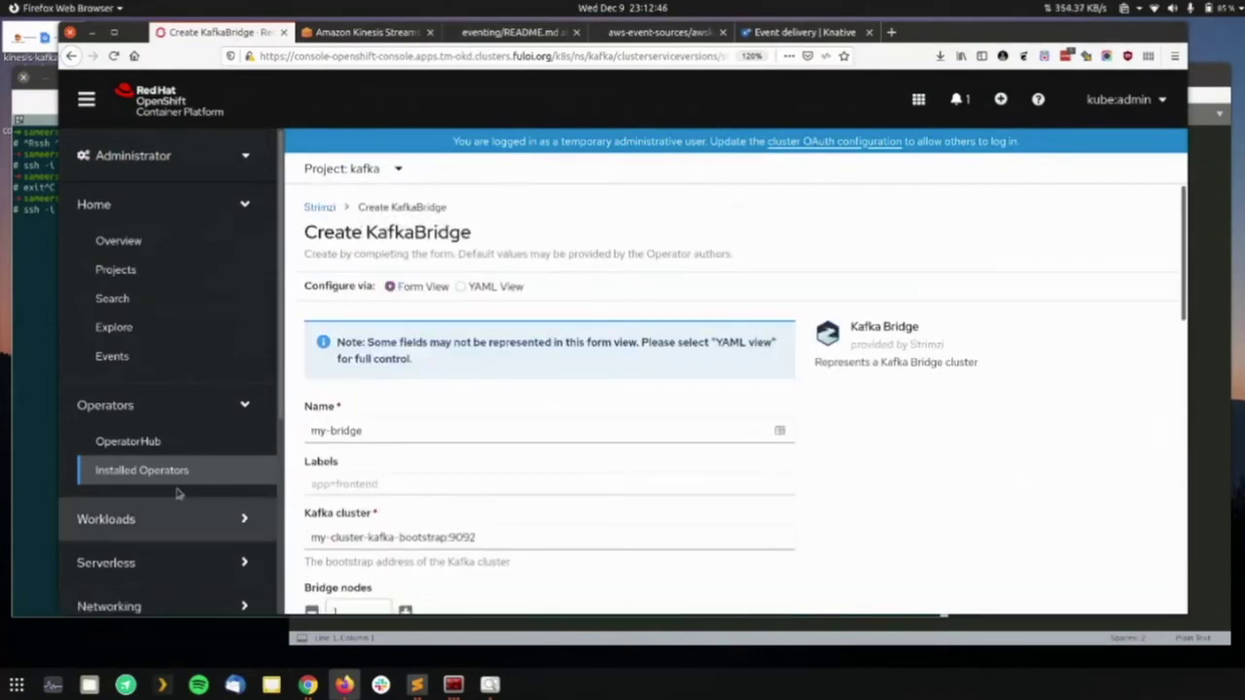
left_click(320, 207)
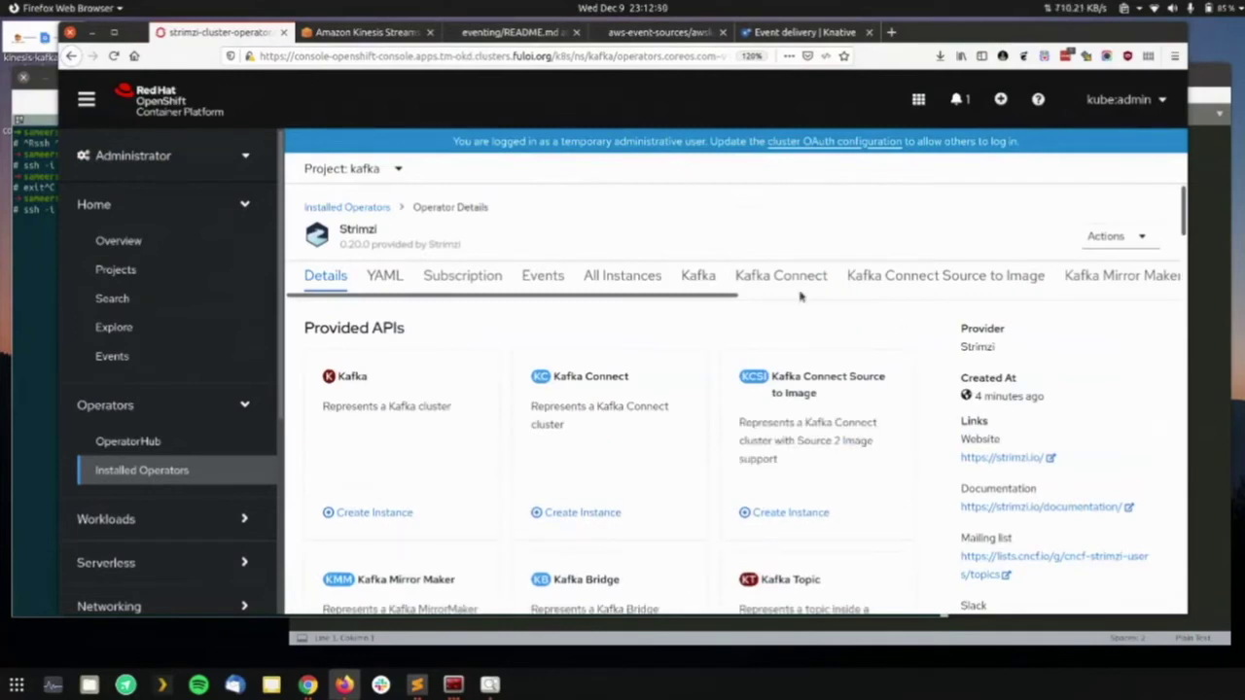
- Create a Strimzi KafkaBridge with the default name my-bridge, Kafka cluster my-cluster-kafka-bootstrap:9092 and 1 bridge node
left_click_drag(705, 299, 875, 317)
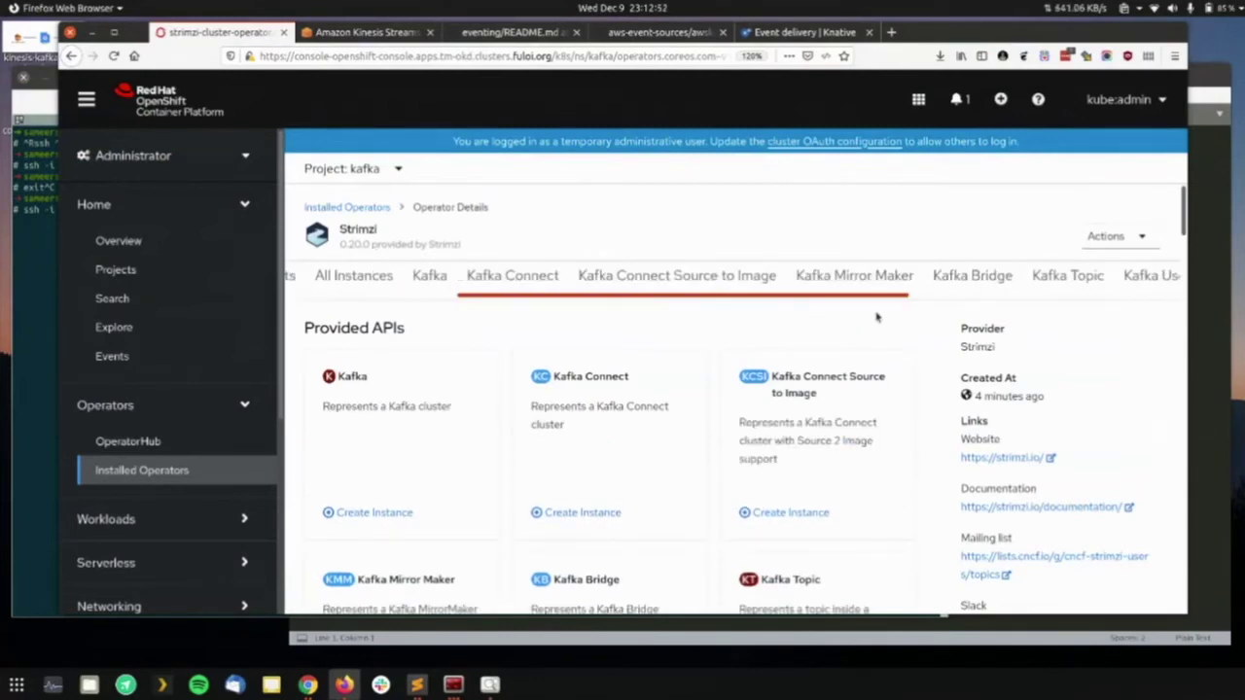
left_click(969, 275)
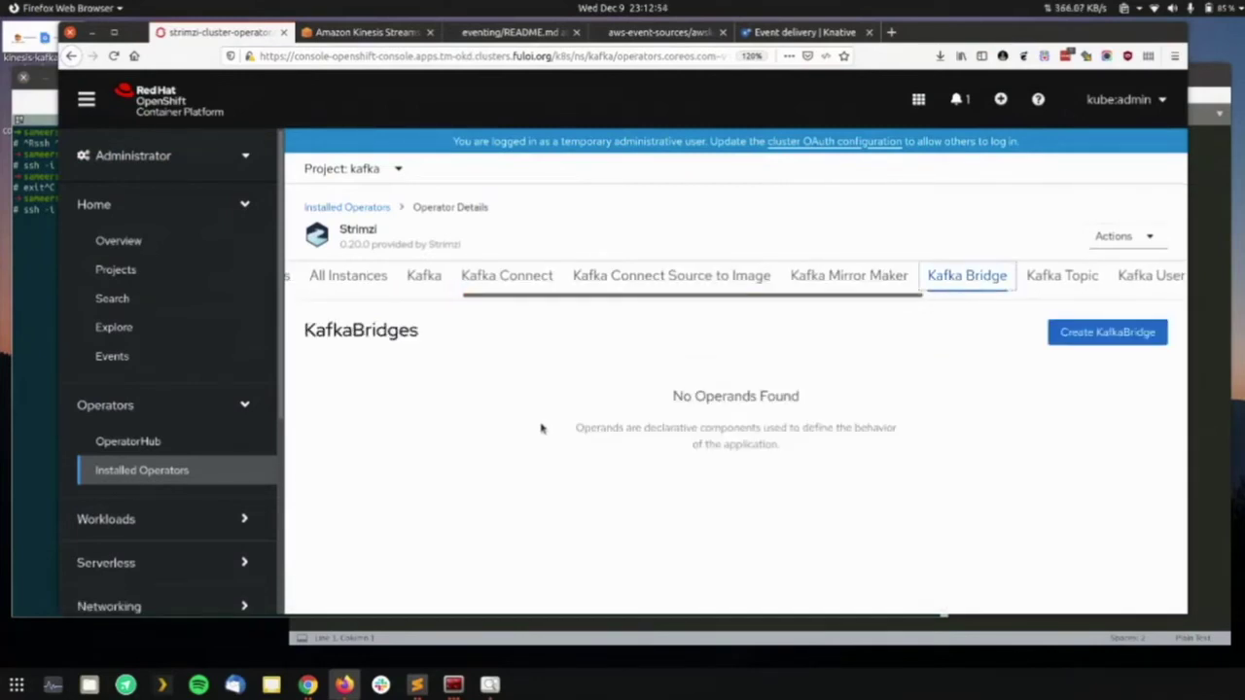
left_click(1069, 334)
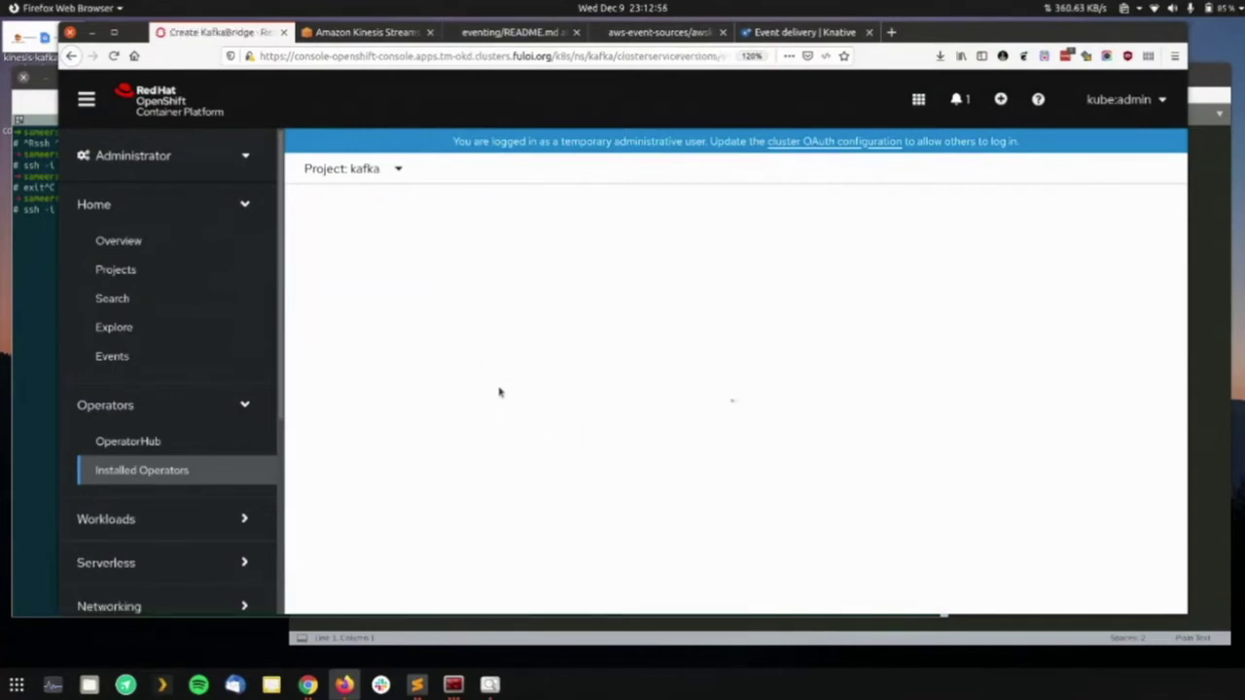
scroll(501, 393, "down", 5)
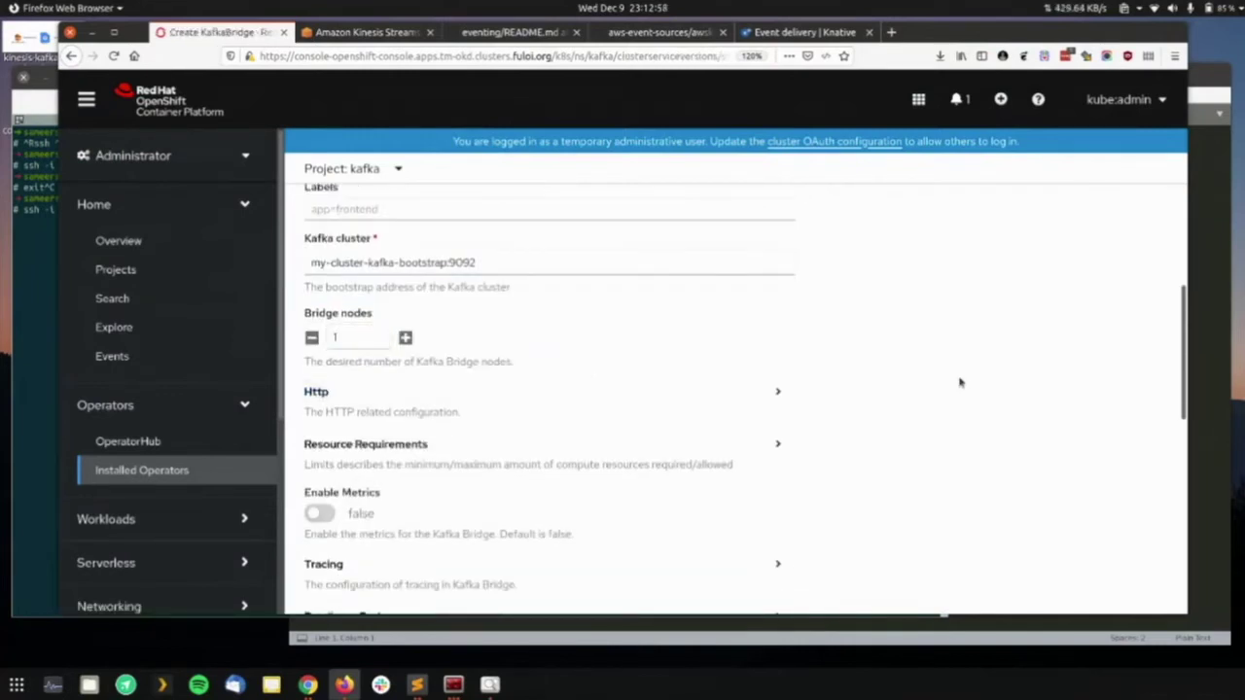
scroll(623, 428, "down", 8)
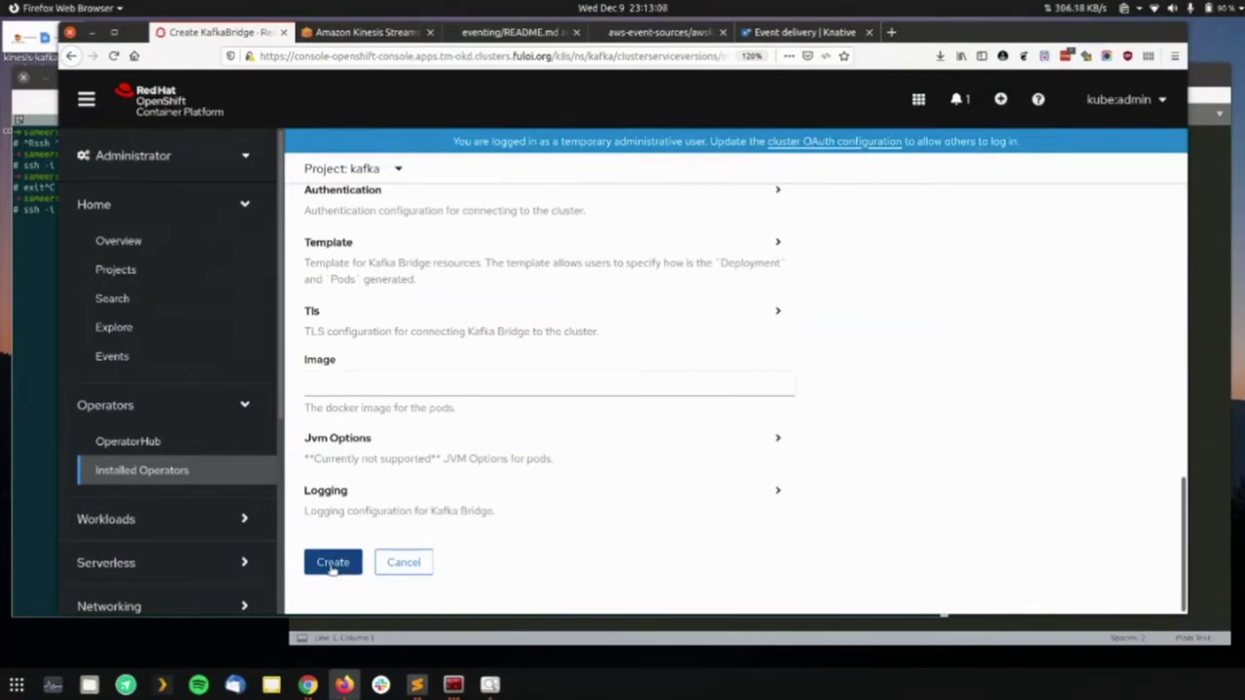
left_click(333, 564)
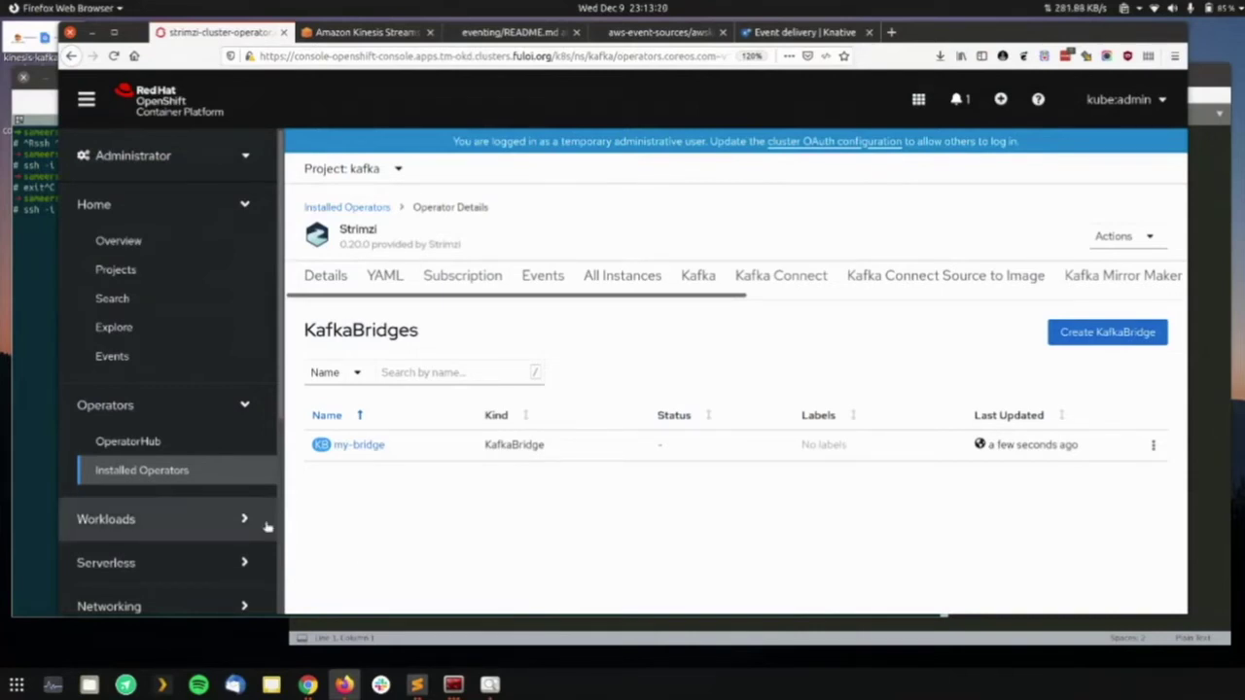
- Start a new route in the kafka project and set its service to my-bridge-bridge-service
scroll(167, 375, "down", 5)
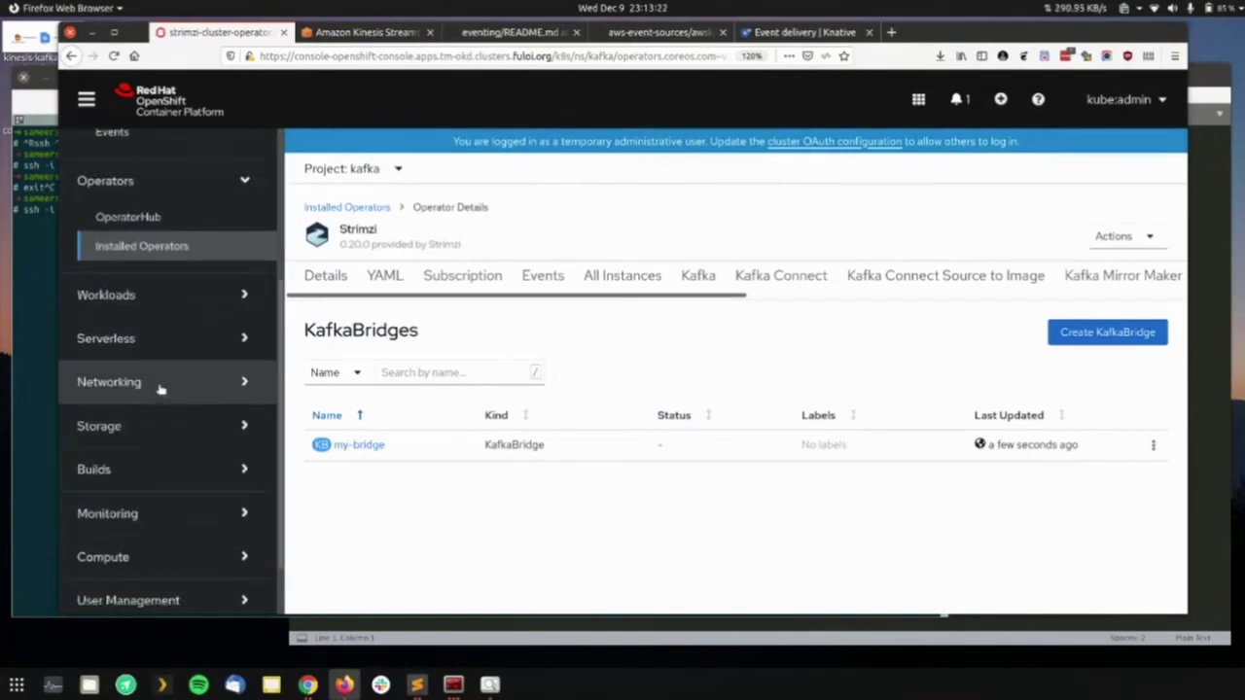
left_click(159, 385)
left_click(113, 448)
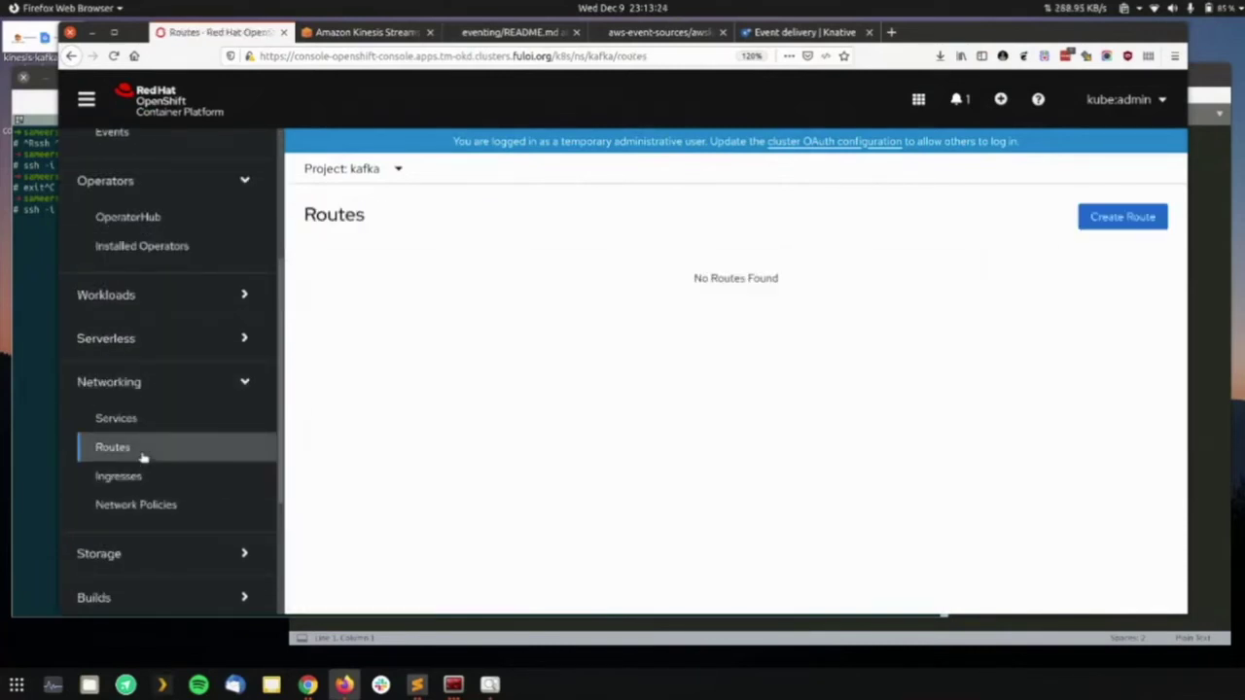
left_click(1128, 216)
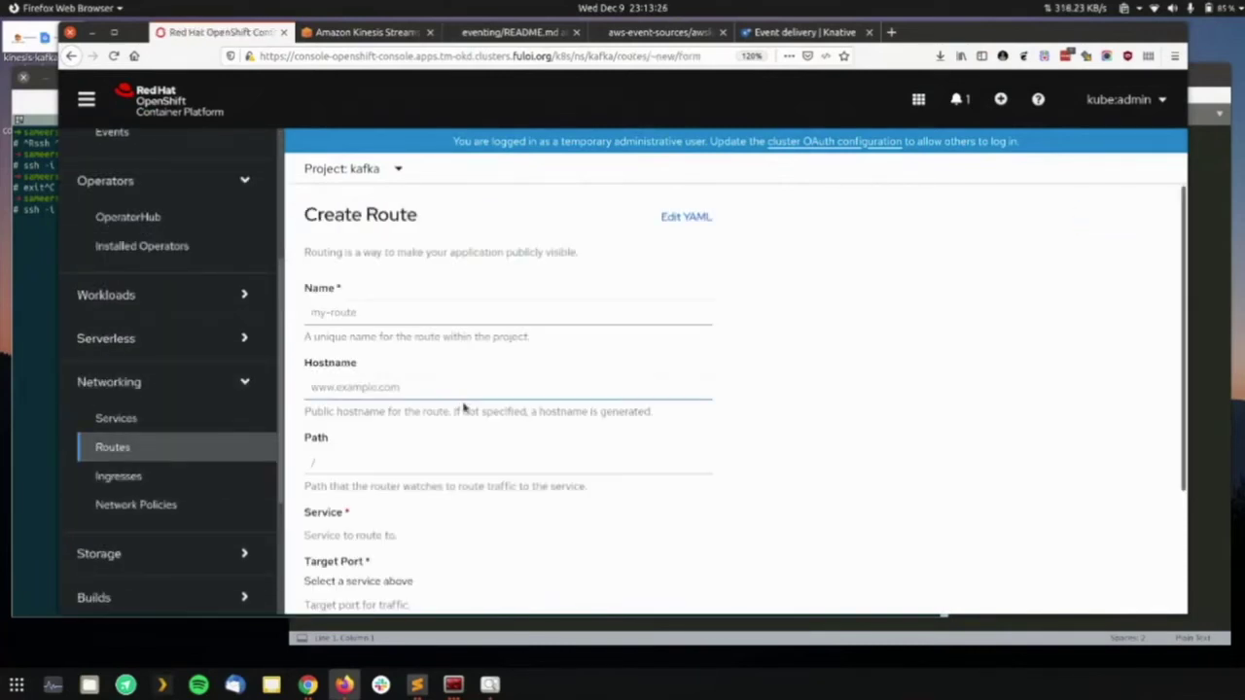
left_click(432, 539)
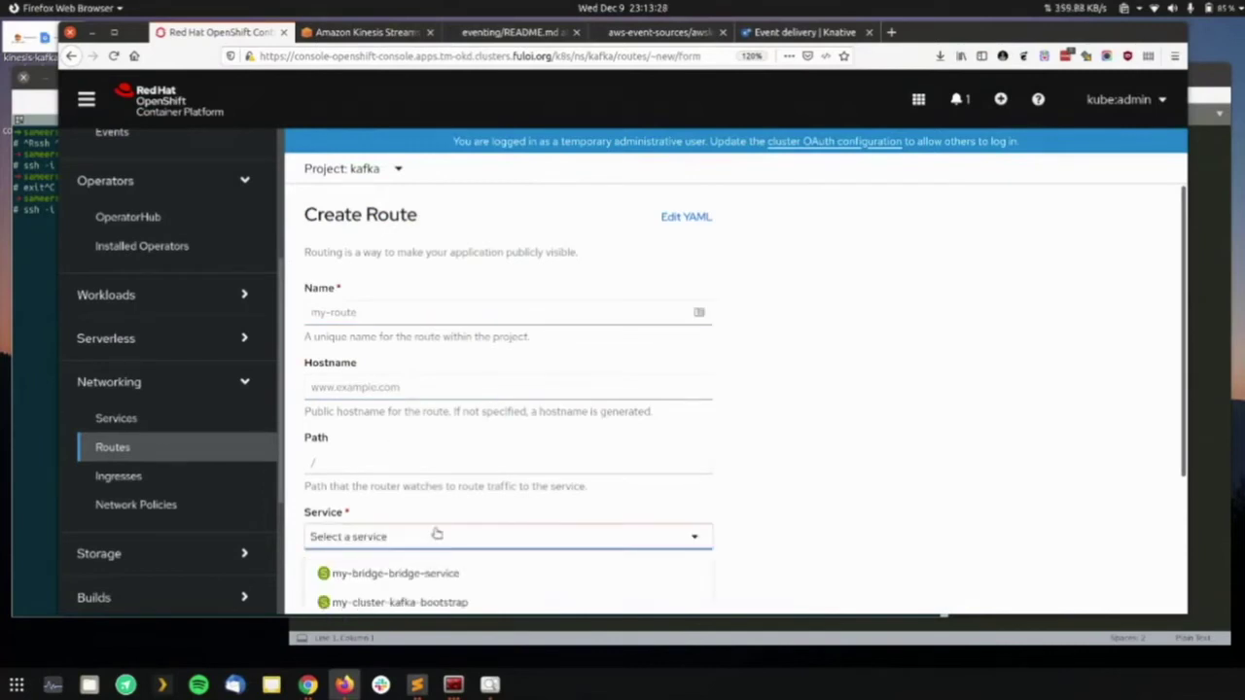
left_click(453, 570)
scroll(792, 460, "down", 2)
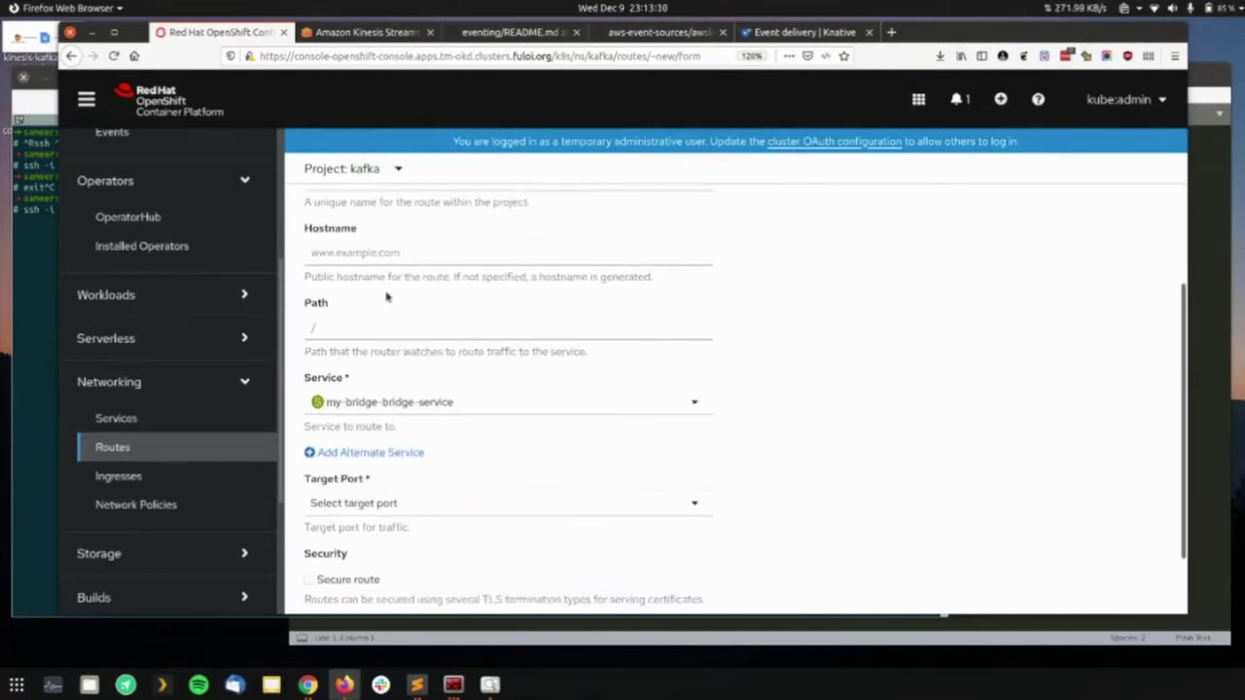
- Name the new route my-bridge-bridge-service
scroll(389, 302, "up", 3)
left_click(385, 317)
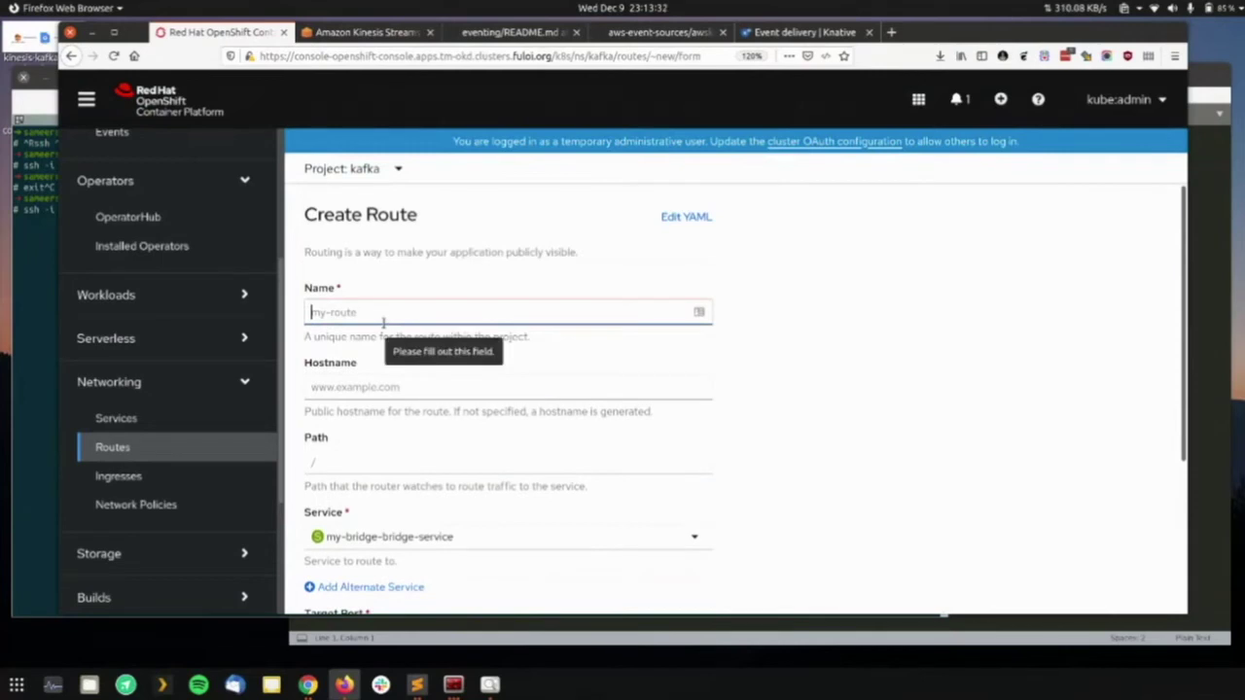
type("my-br")
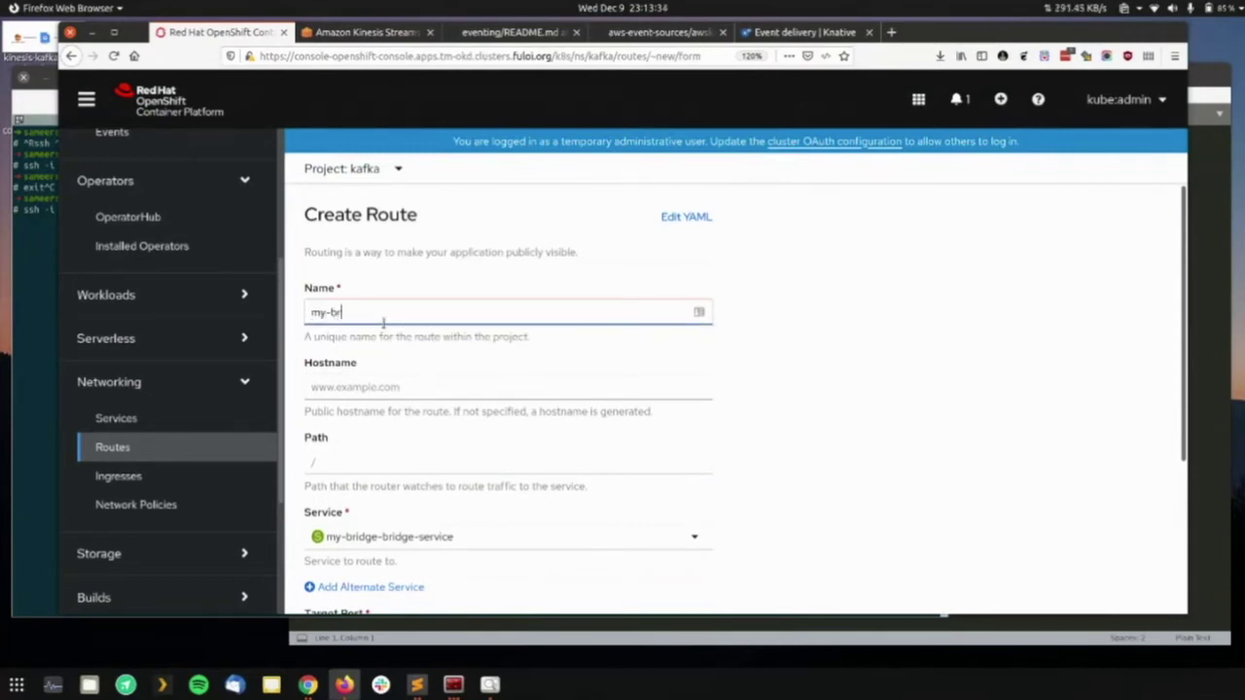
type("idge-bridge-service")
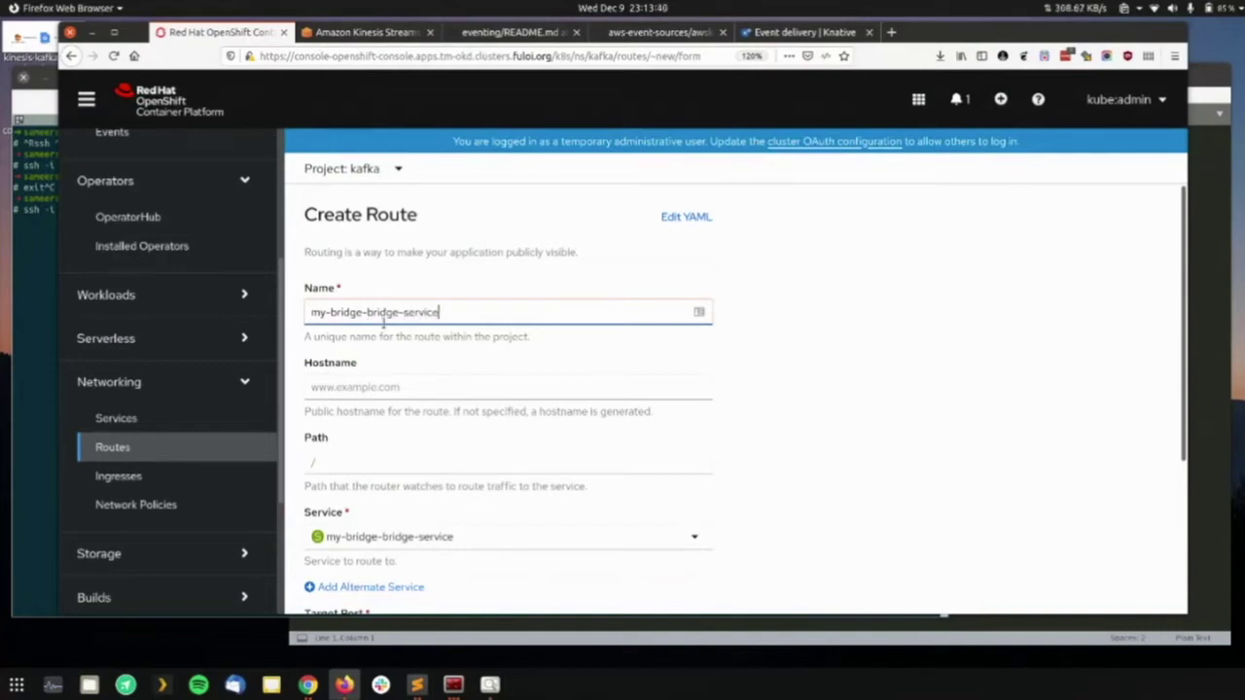
- Set the route's target port to 8080 → 8080 (TCP) and create the route
scroll(531, 373, "down", 5)
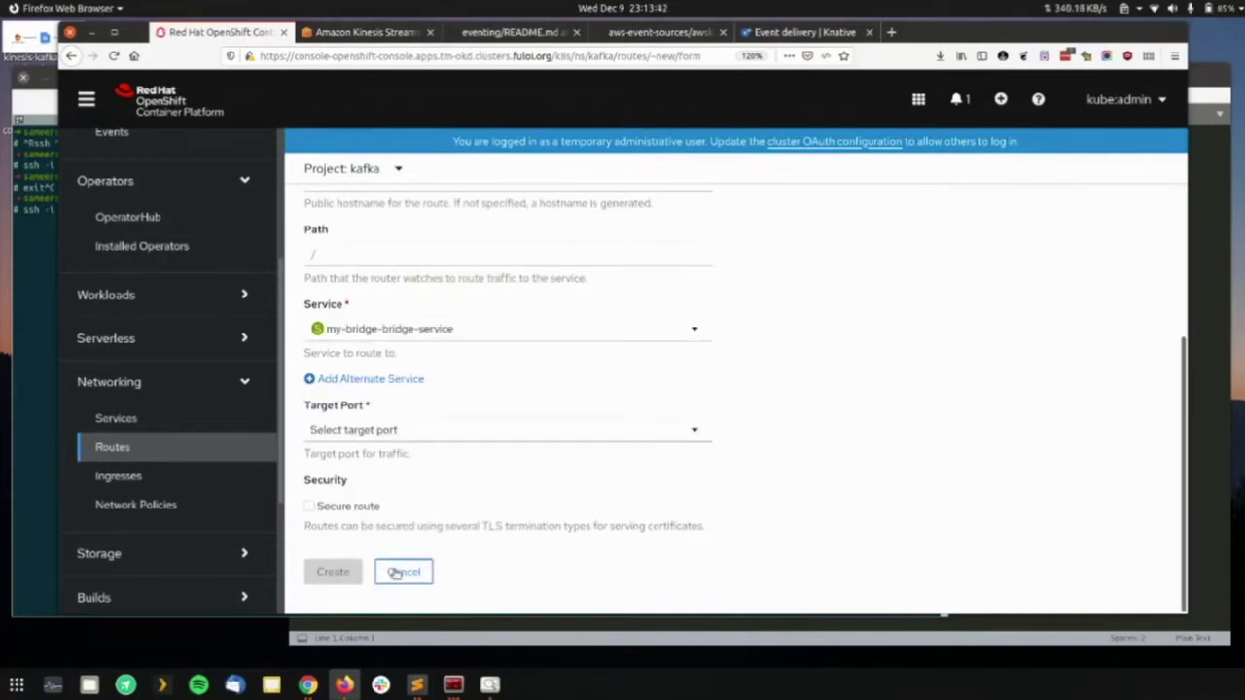
scroll(476, 497, "up", 3)
scroll(476, 496, "up", 2)
scroll(412, 560, "down", 4)
left_click(380, 435)
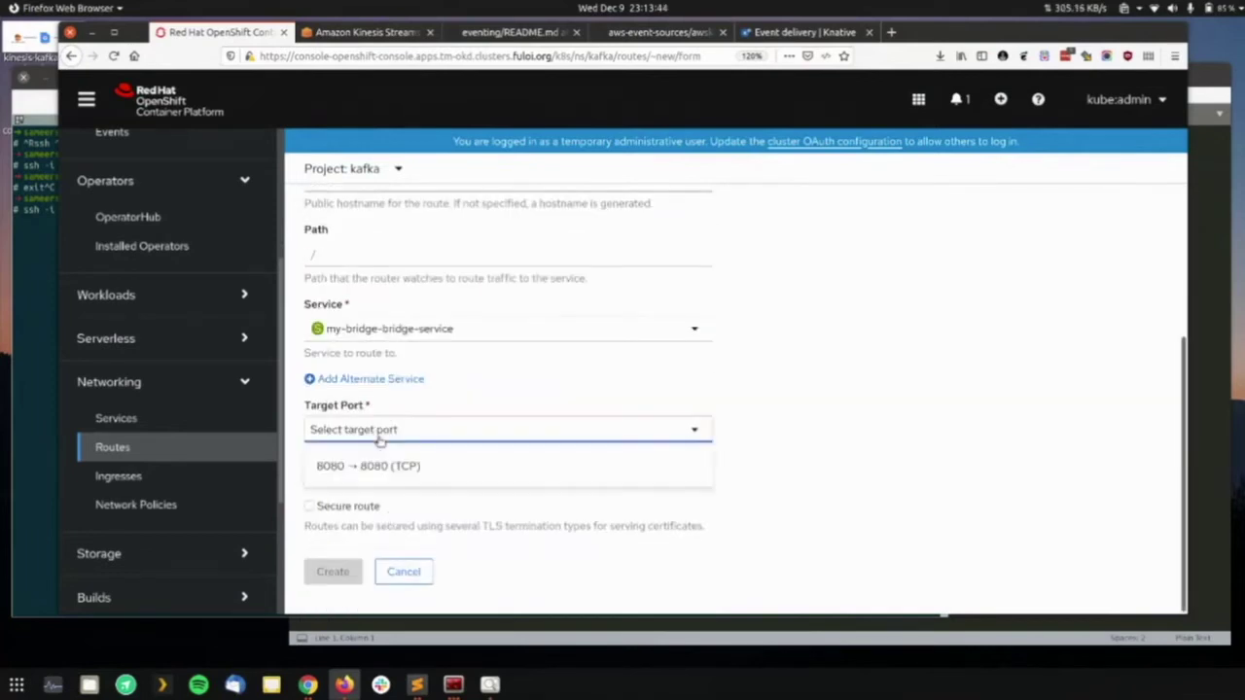
left_click(374, 464)
left_click(332, 574)
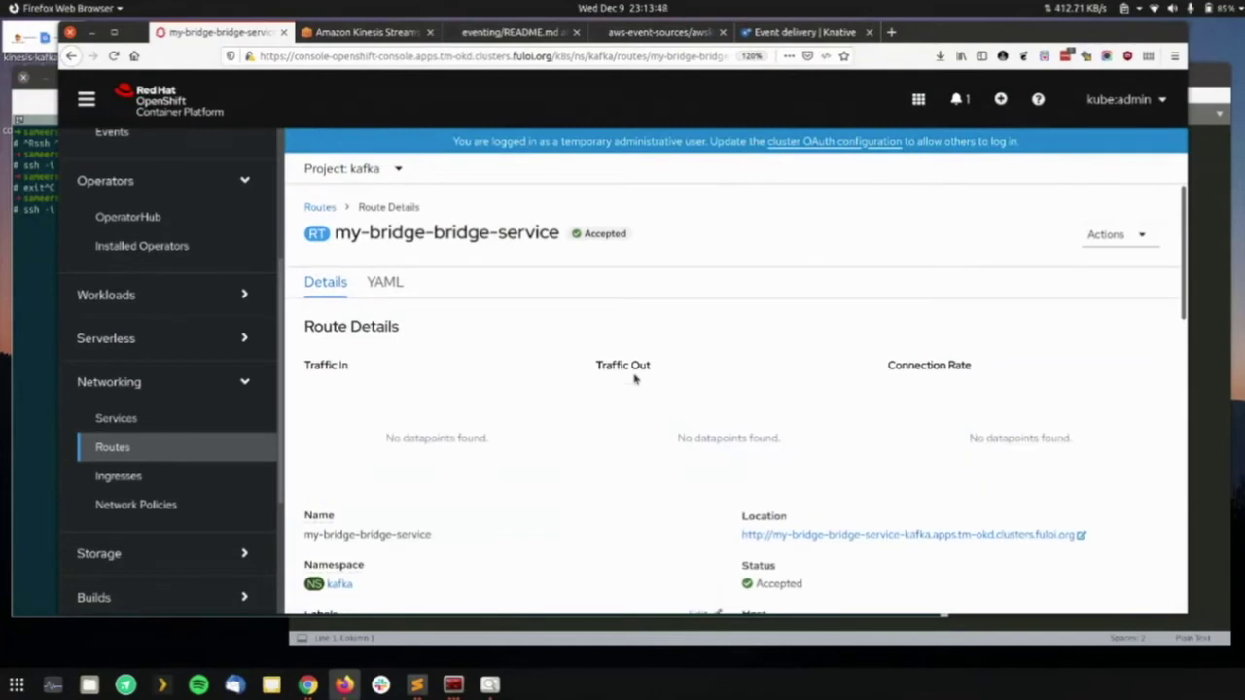
- Open the new route's location URL and check the JSON response from the Kafka bridge
left_click(840, 534)
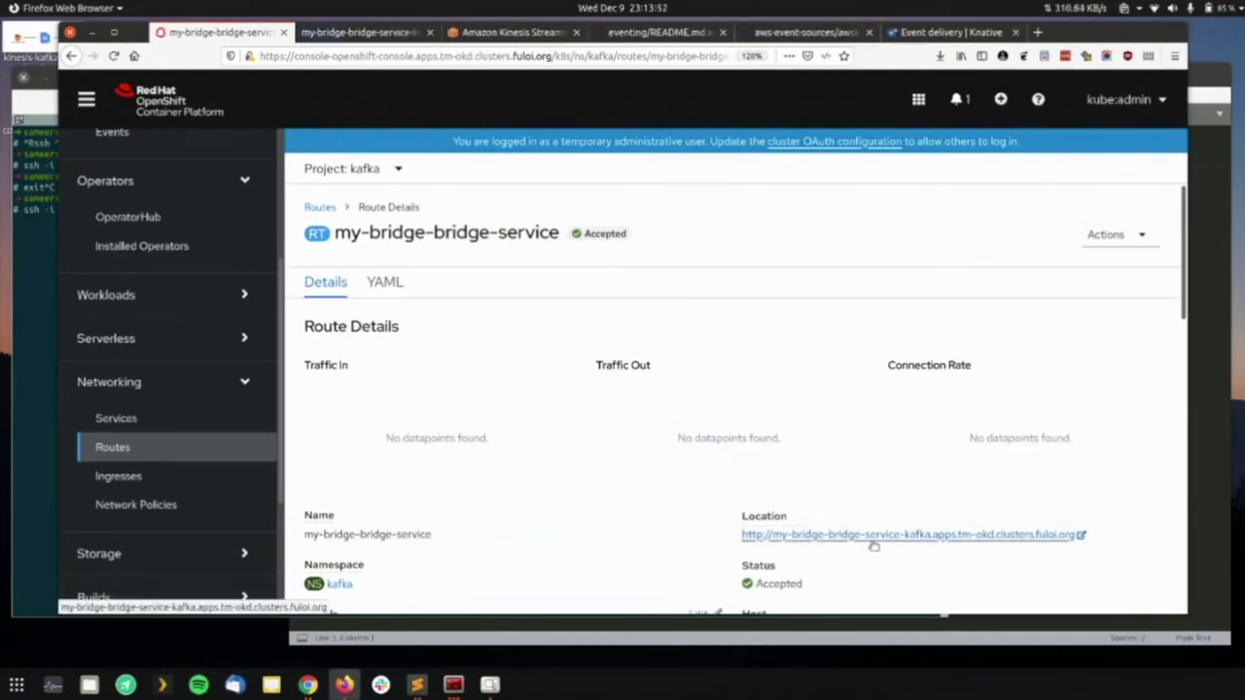
left_click(352, 33)
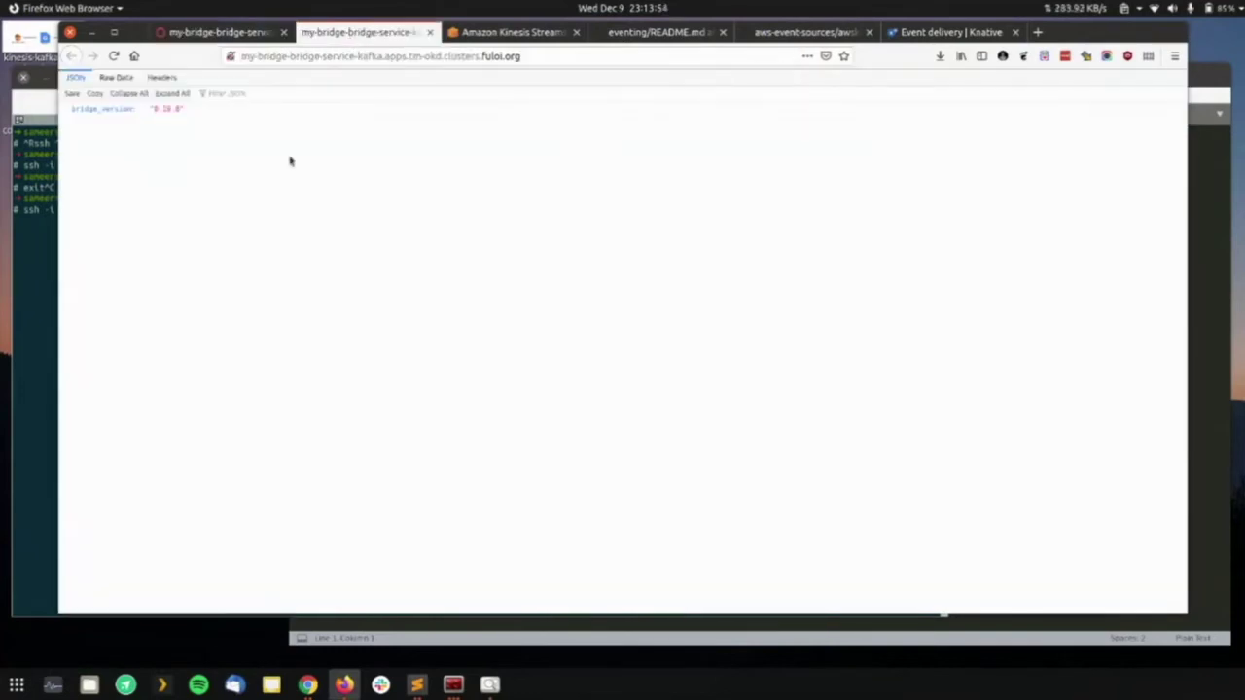
left_click(87, 109)
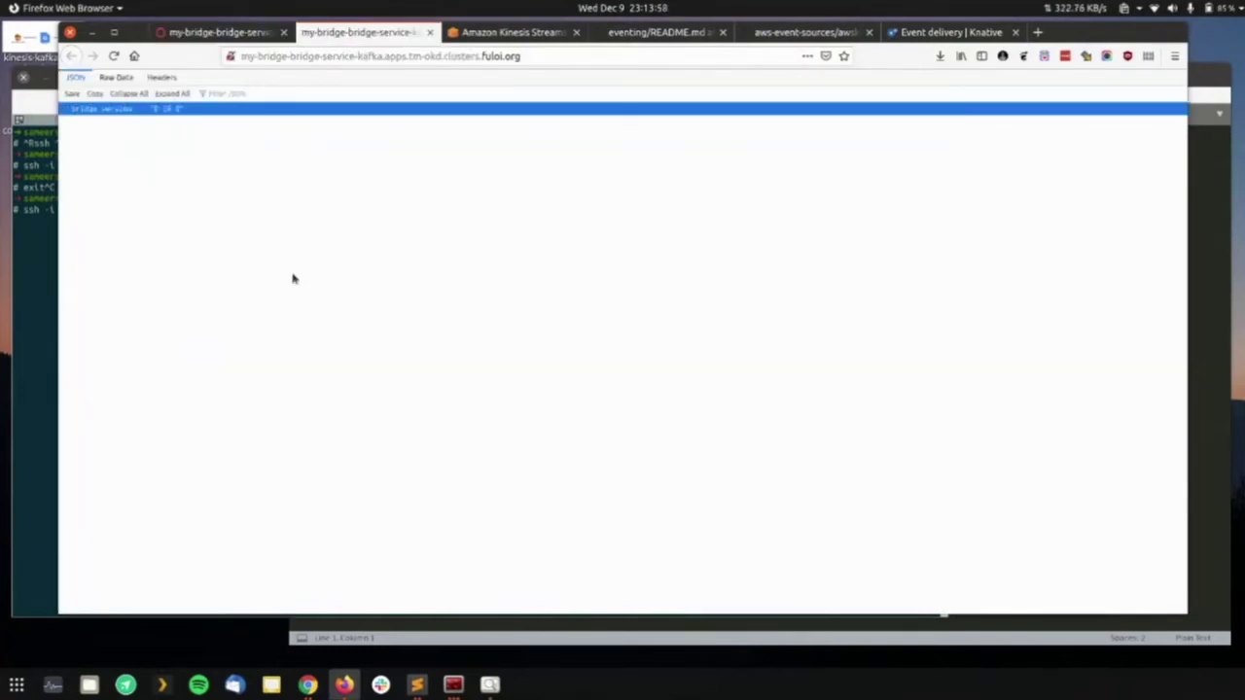
- Return to the OpenShift console and open the installed Strimzi operator's details in the kafka project
left_click(221, 32)
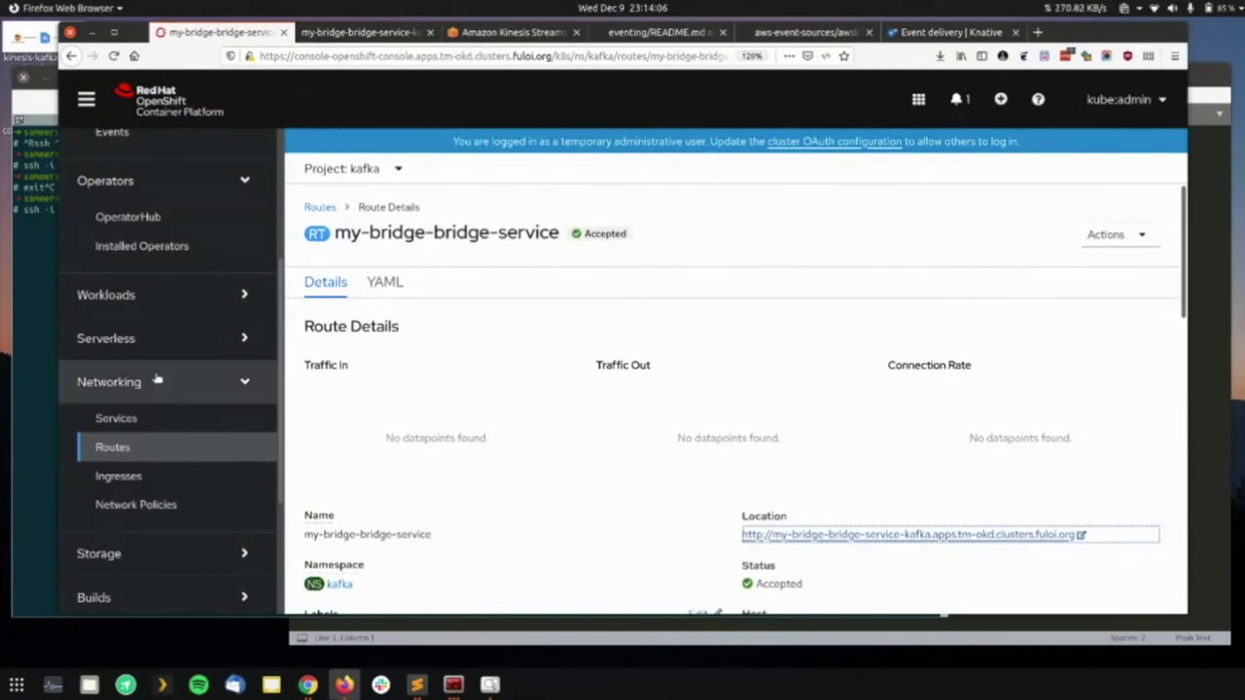
left_click(150, 297)
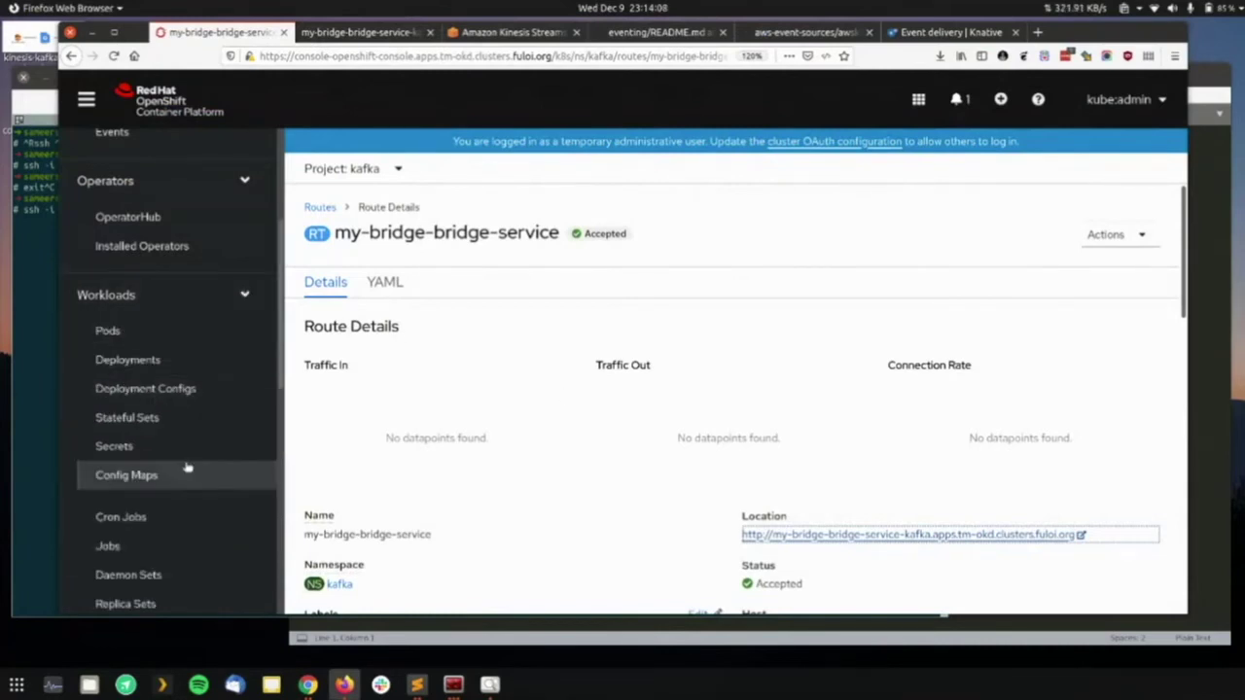
left_click(141, 294)
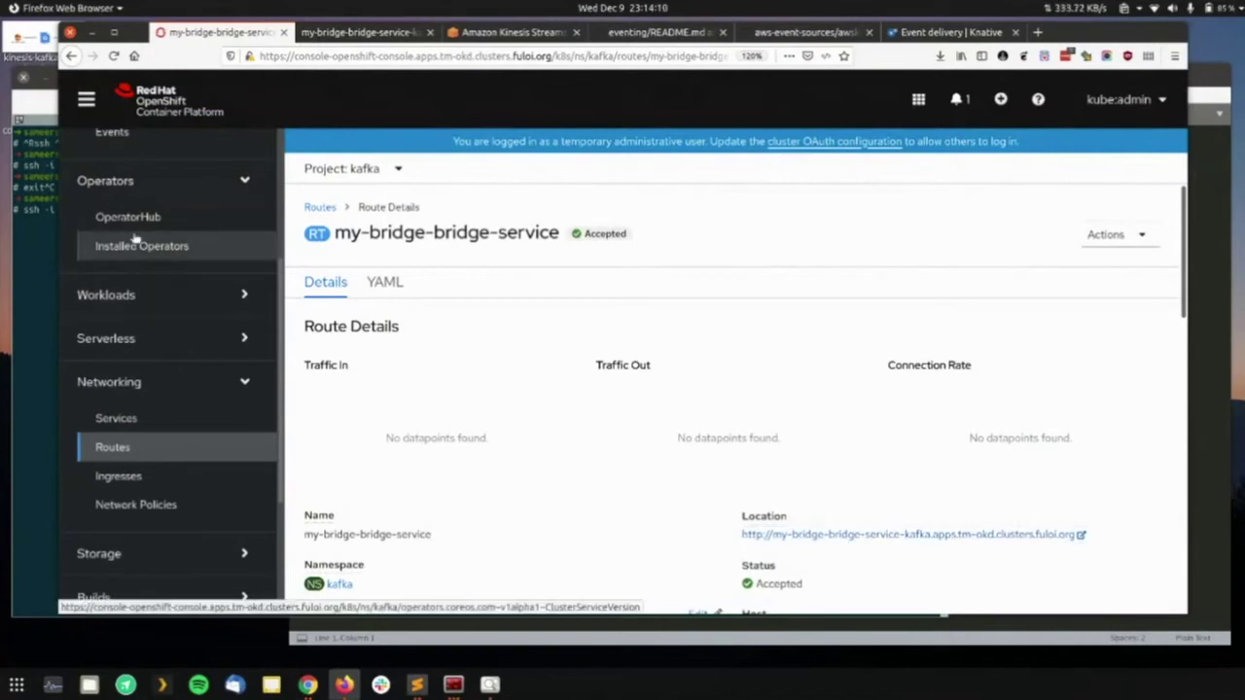
left_click(141, 245)
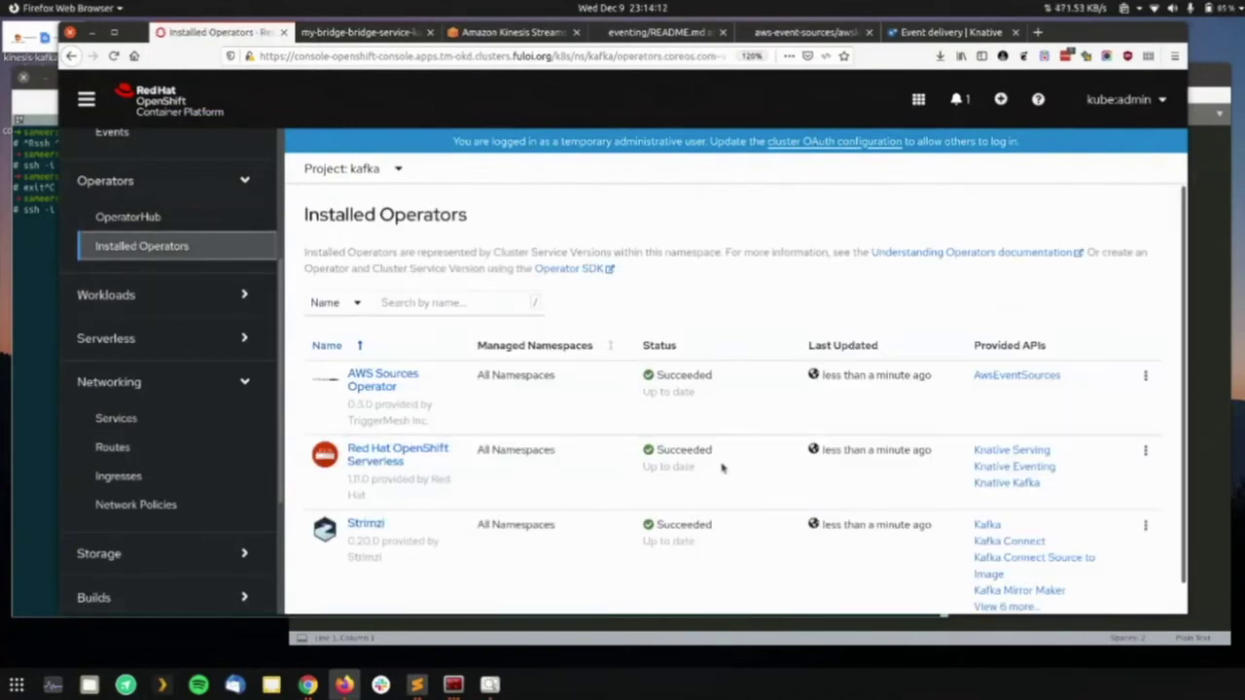
left_click(367, 526)
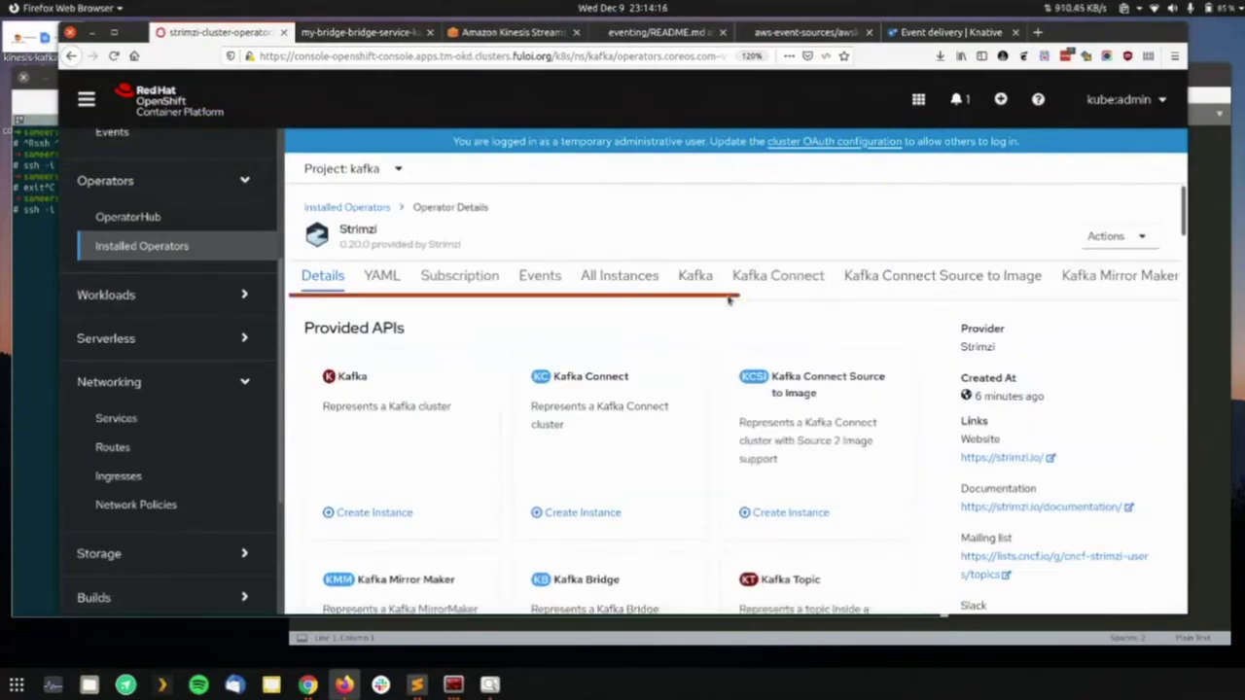
- Start a new Kafka topic under the Strimzi operator and name it my-app-queue
left_click_drag(734, 294, 951, 324)
left_click(971, 297)
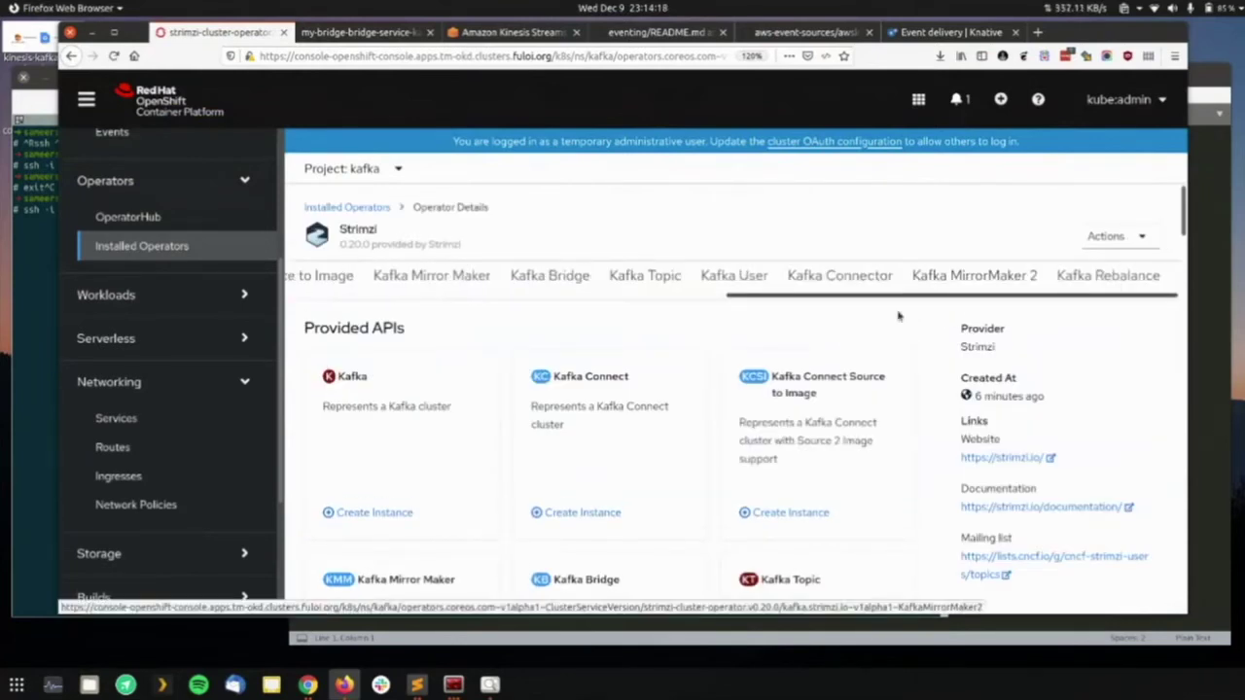
left_click(644, 275)
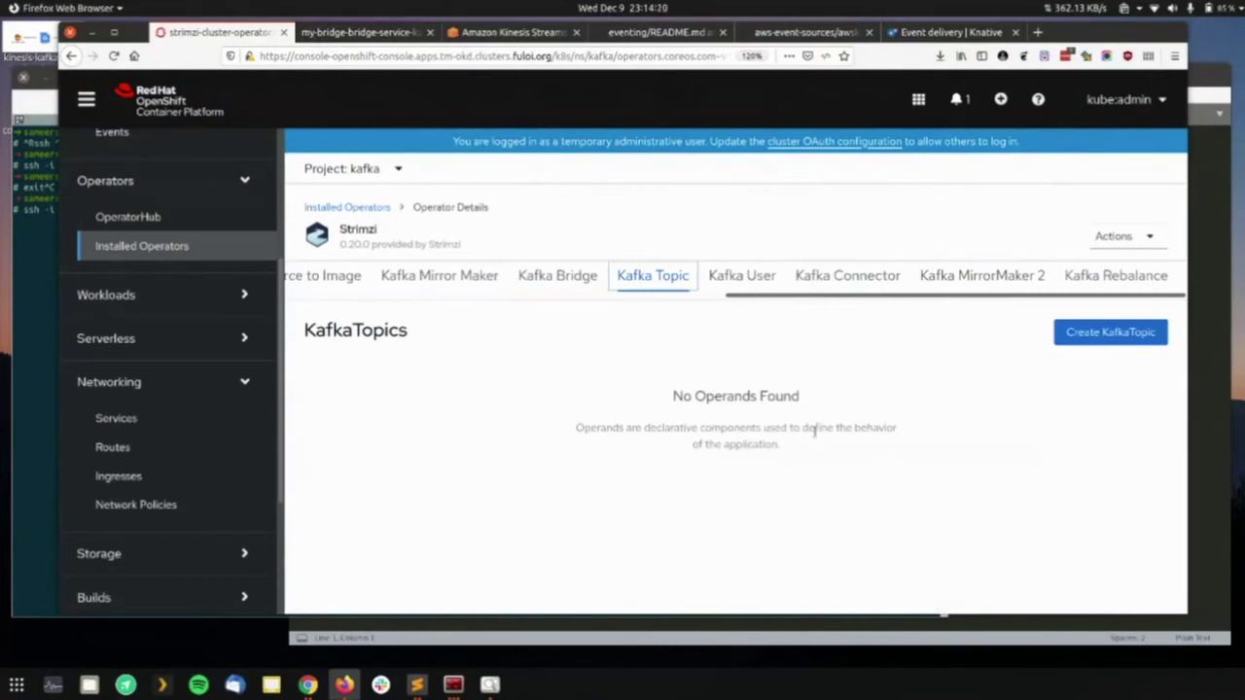
left_click(1116, 338)
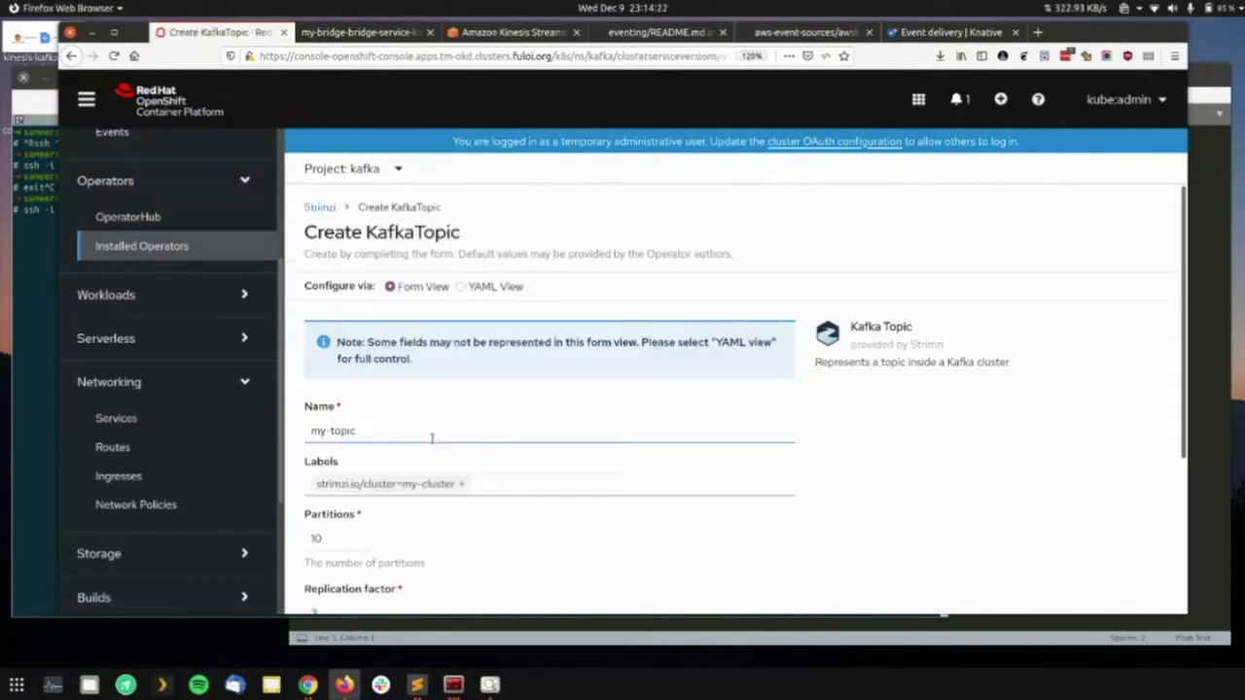
left_click(425, 436)
double_click(422, 432)
type("a")
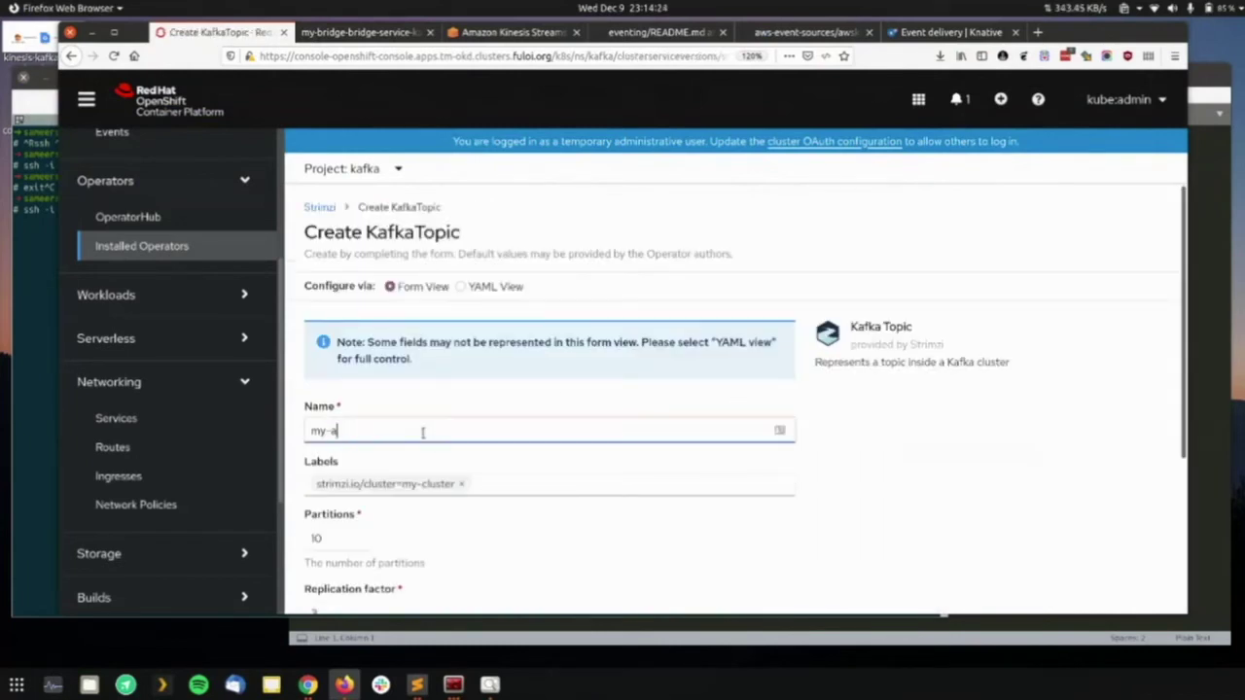
type("pp-queue")
- Set the topic's partitions to 1 and its replication factor to 1, and create the topic
scroll(419, 435, "down", 3)
left_click(332, 359)
key("BackSpace")
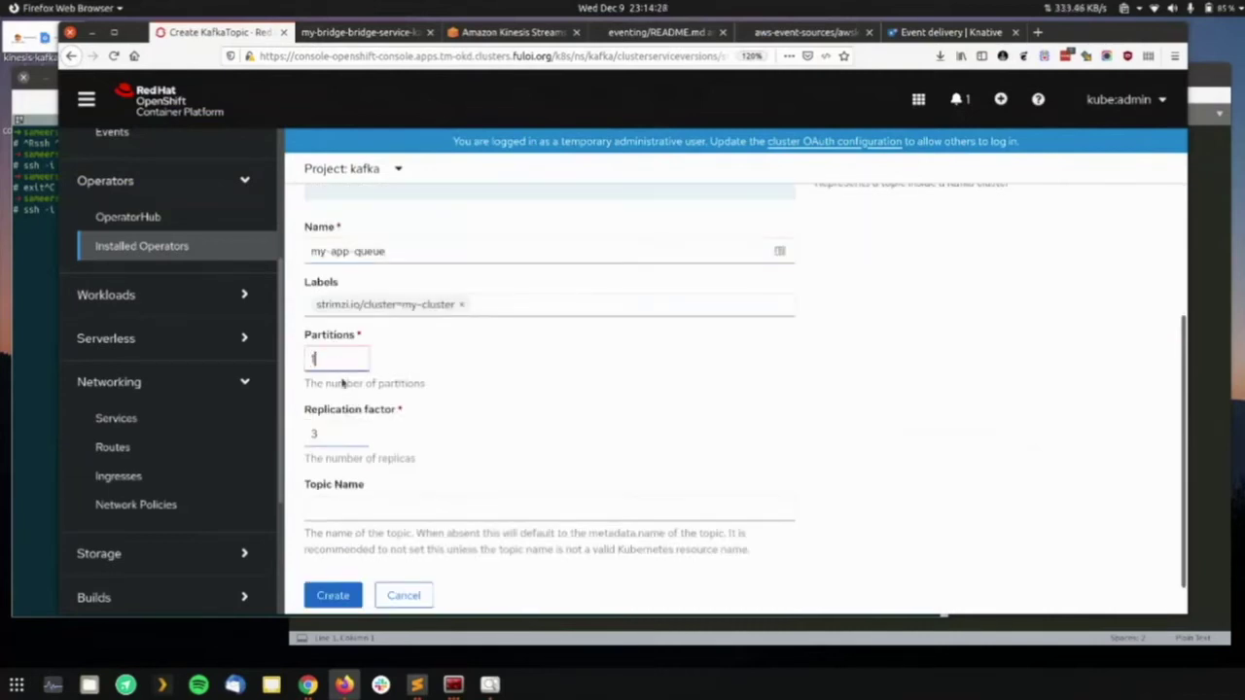
left_click(356, 433)
key("BackSpace")
type("1")
scroll(486, 492, "down", 1)
left_click(333, 583)
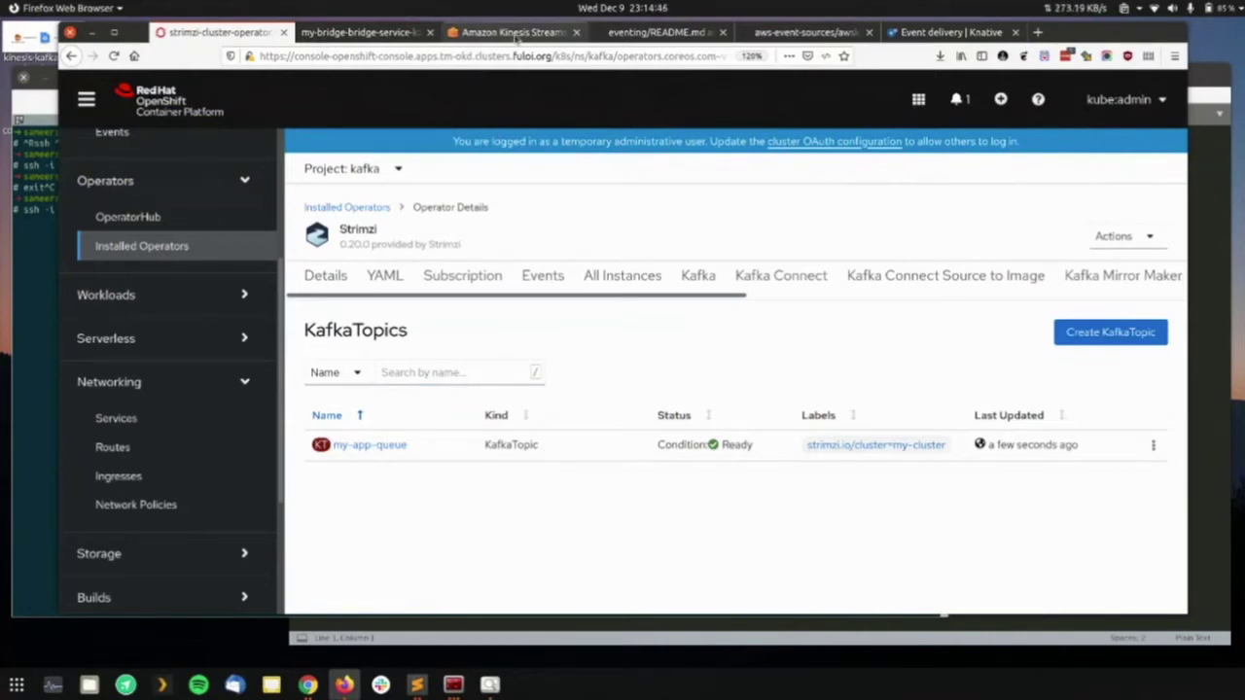
- Move the Amazon Kinesis page next to the OpenShift console page and reload its data streams list
left_click_drag(513, 32, 424, 38)
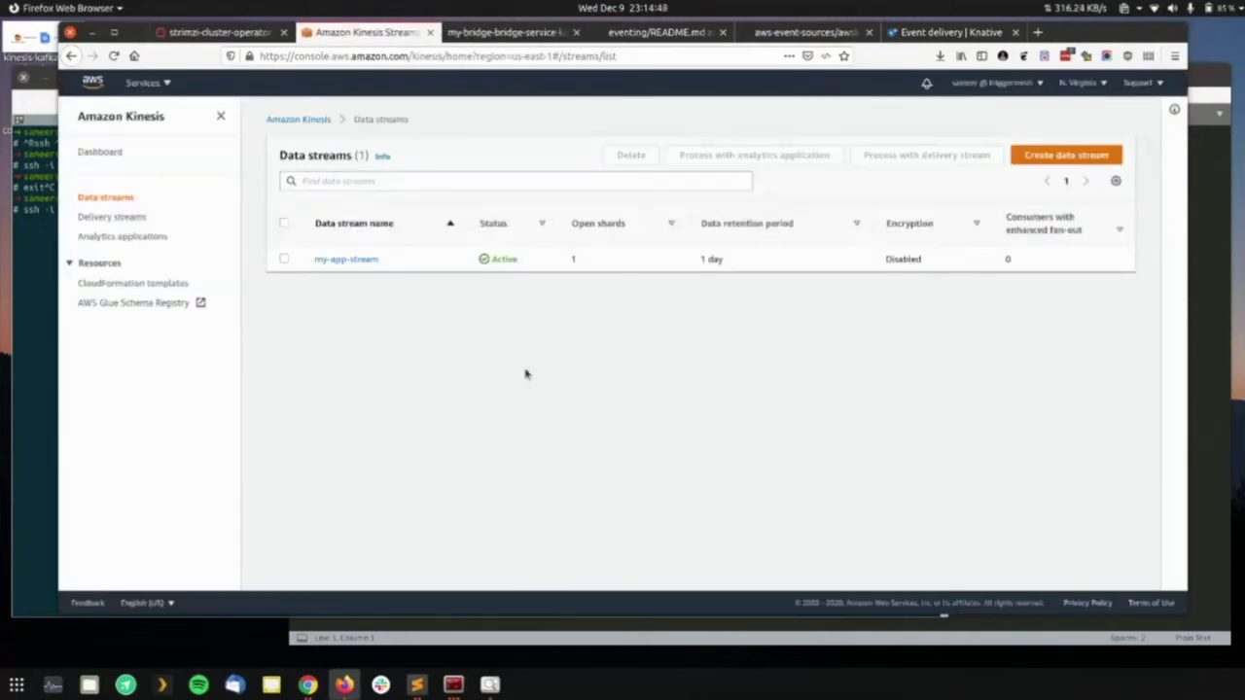
left_click(108, 199)
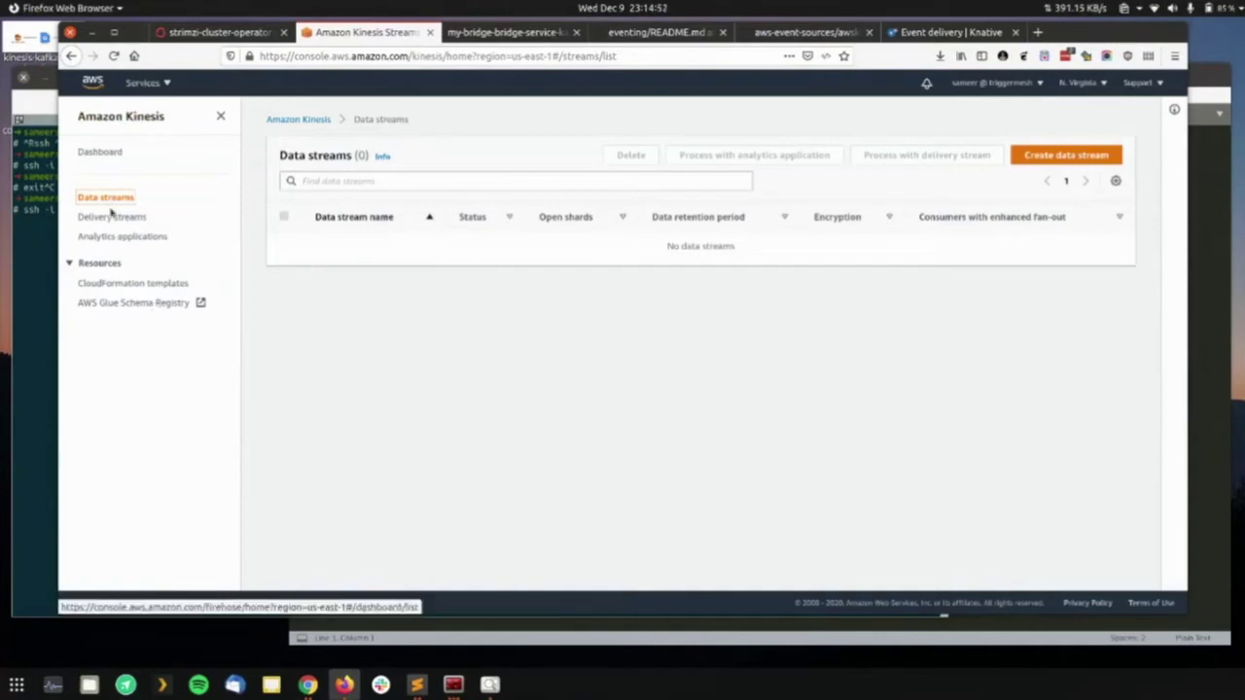
left_click(109, 199)
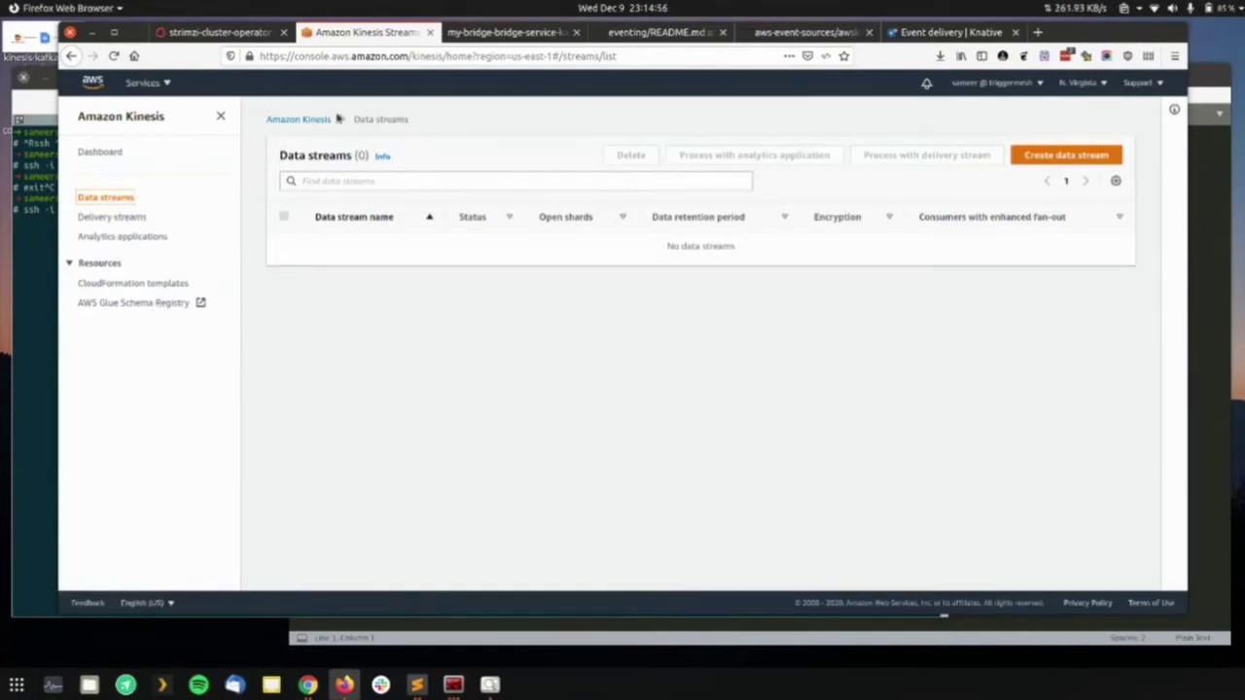
right_click(449, 399)
left_click(550, 424)
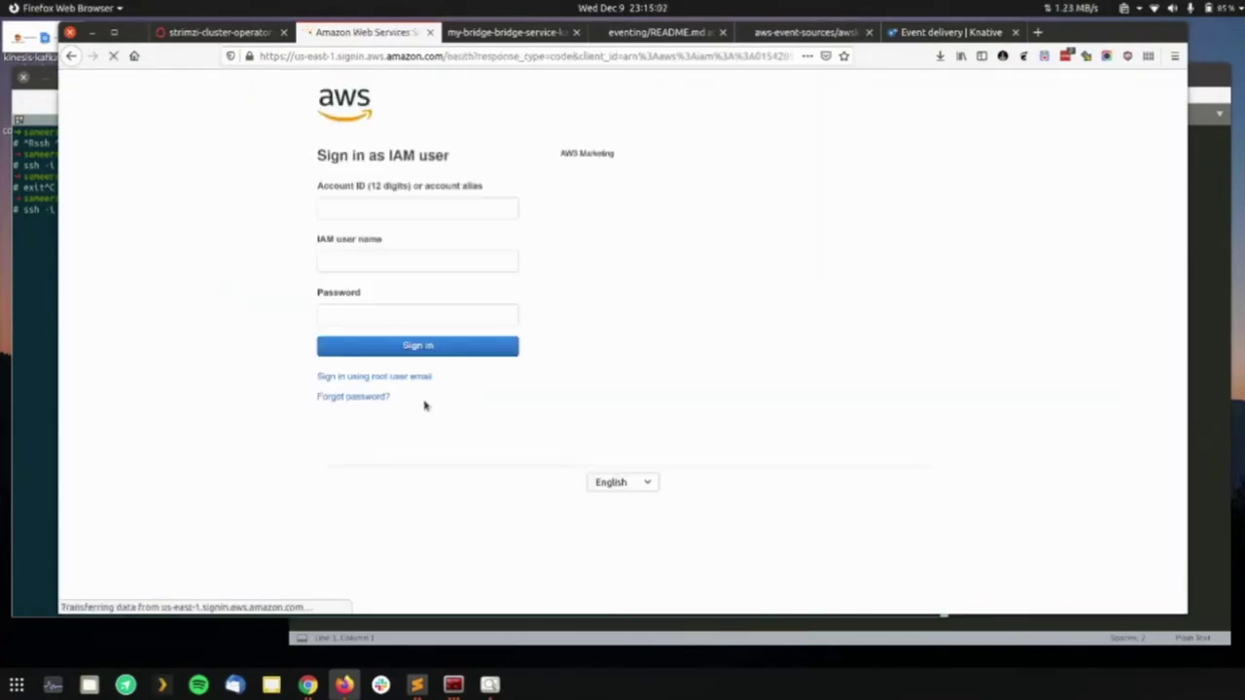
- Sign in to AWS as IAM user with the account alias triggermesh and open the my-app-stream data stream
left_click(400, 208)
double_click(400, 207)
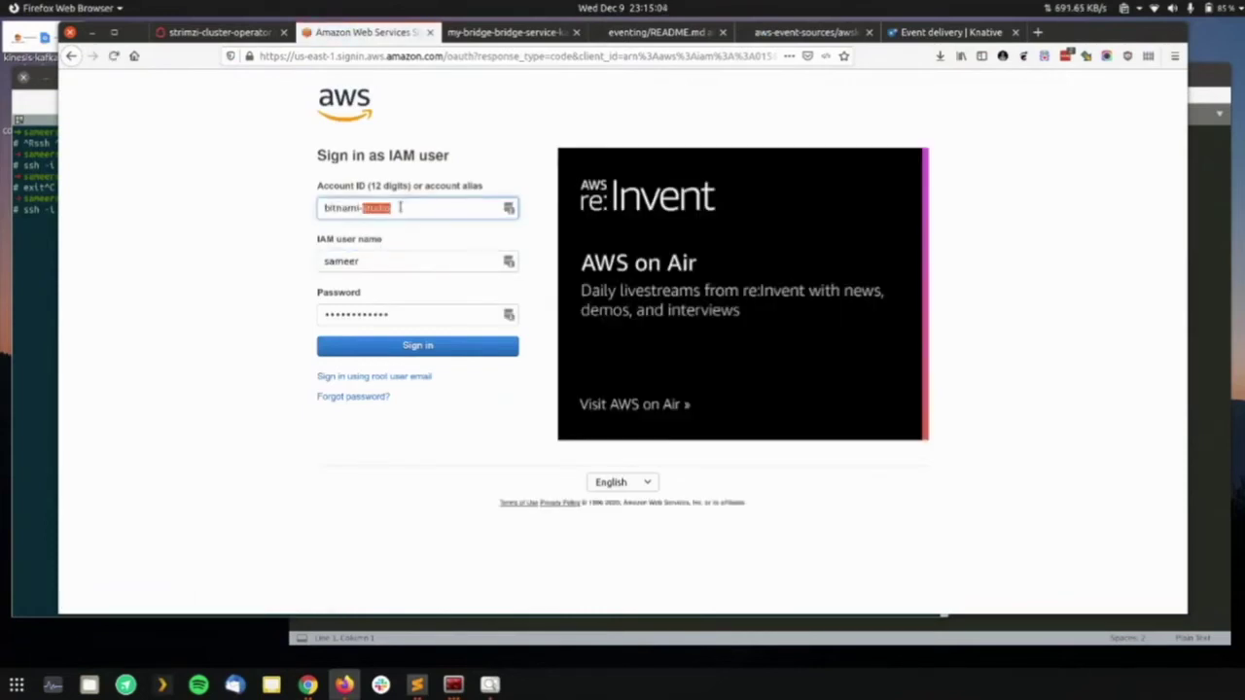
triple_click(399, 207)
type("triggerm")
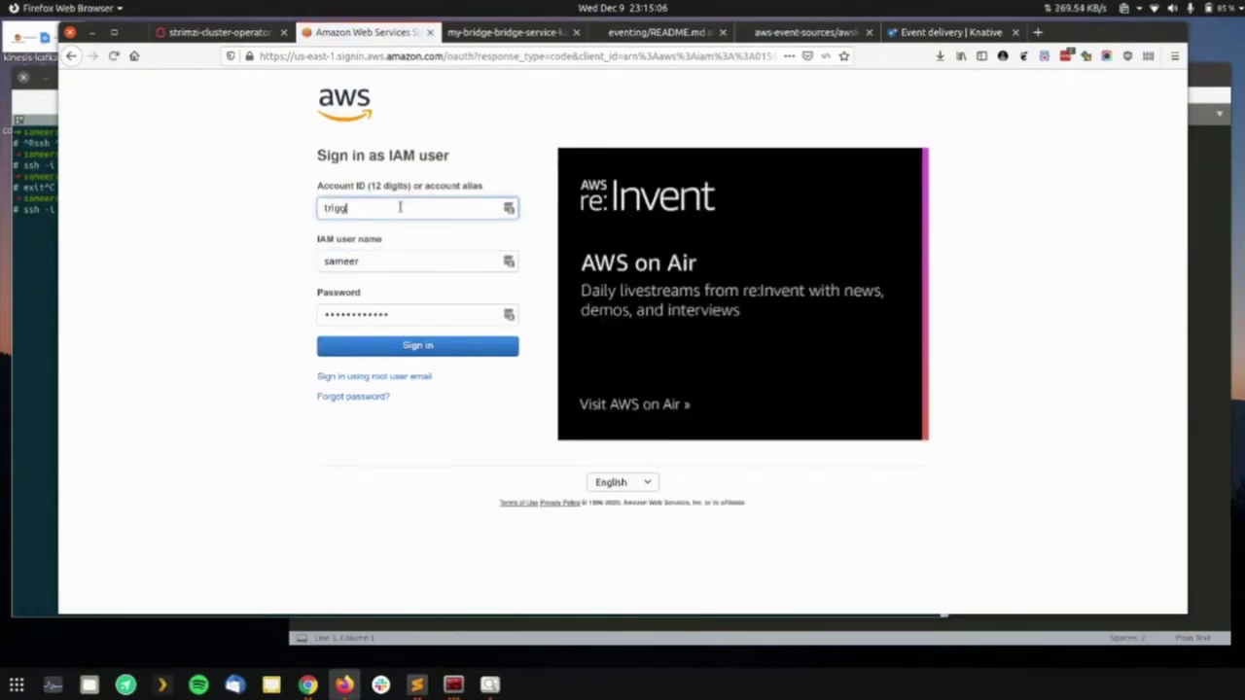
type("esh")
left_click(425, 348)
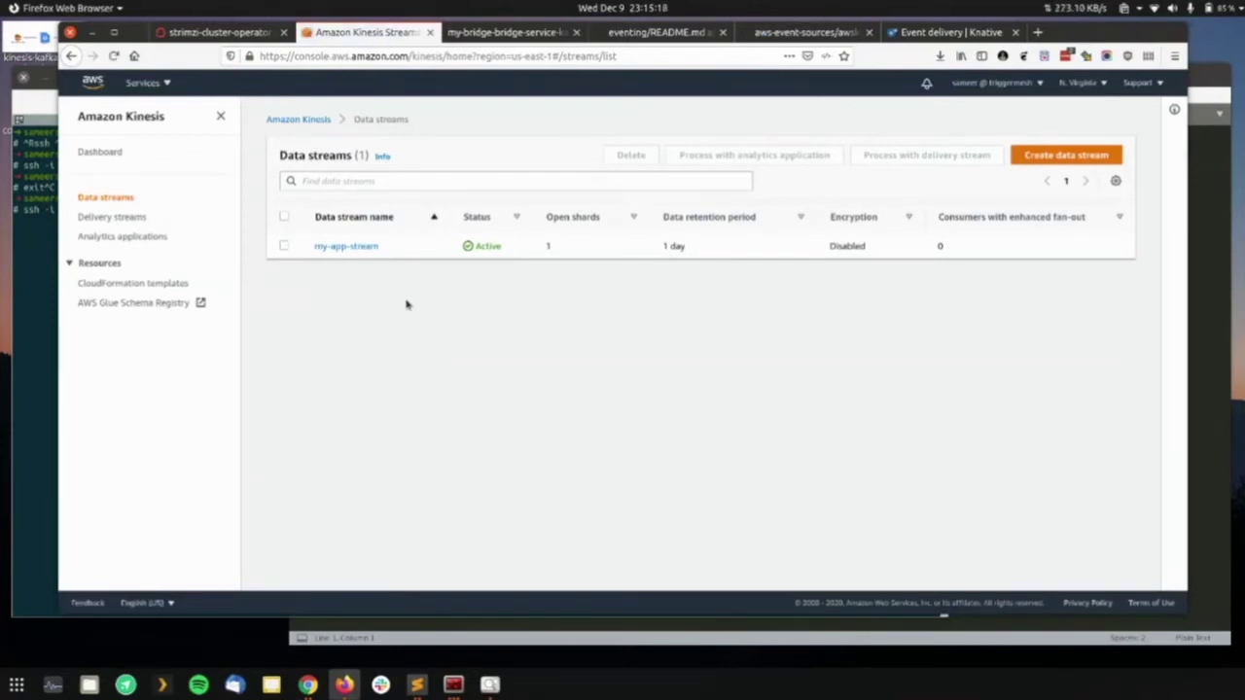
left_click(345, 246)
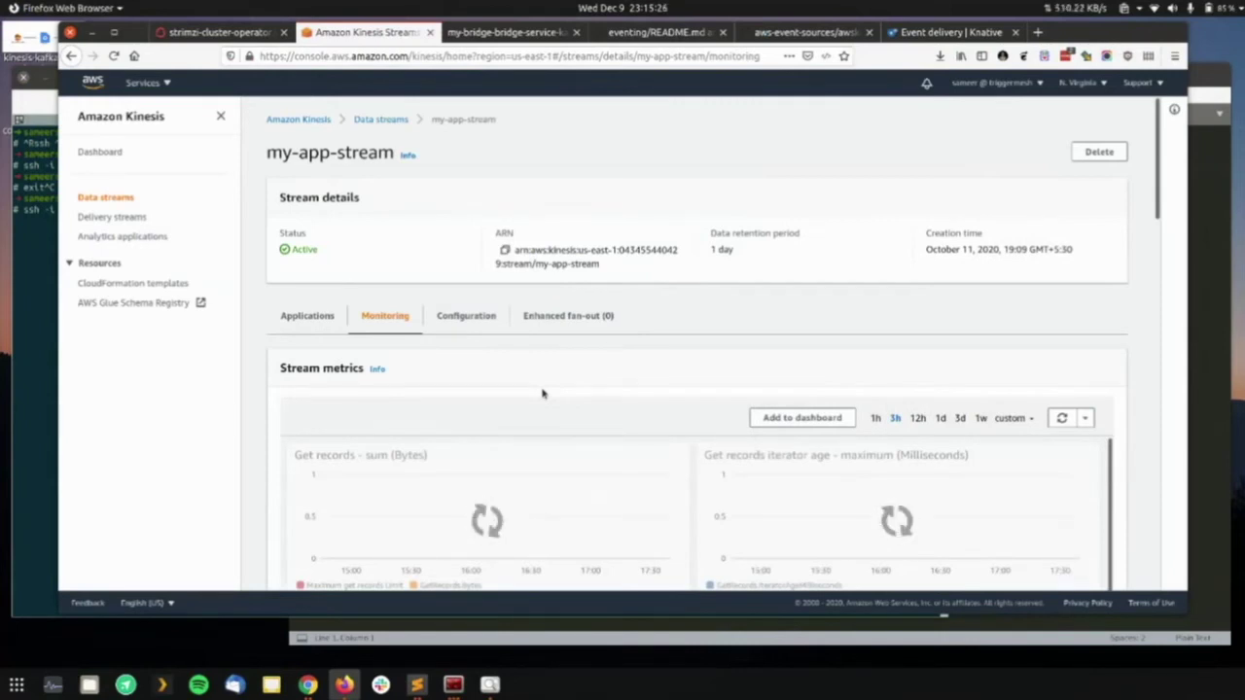
key("alt+Tab")
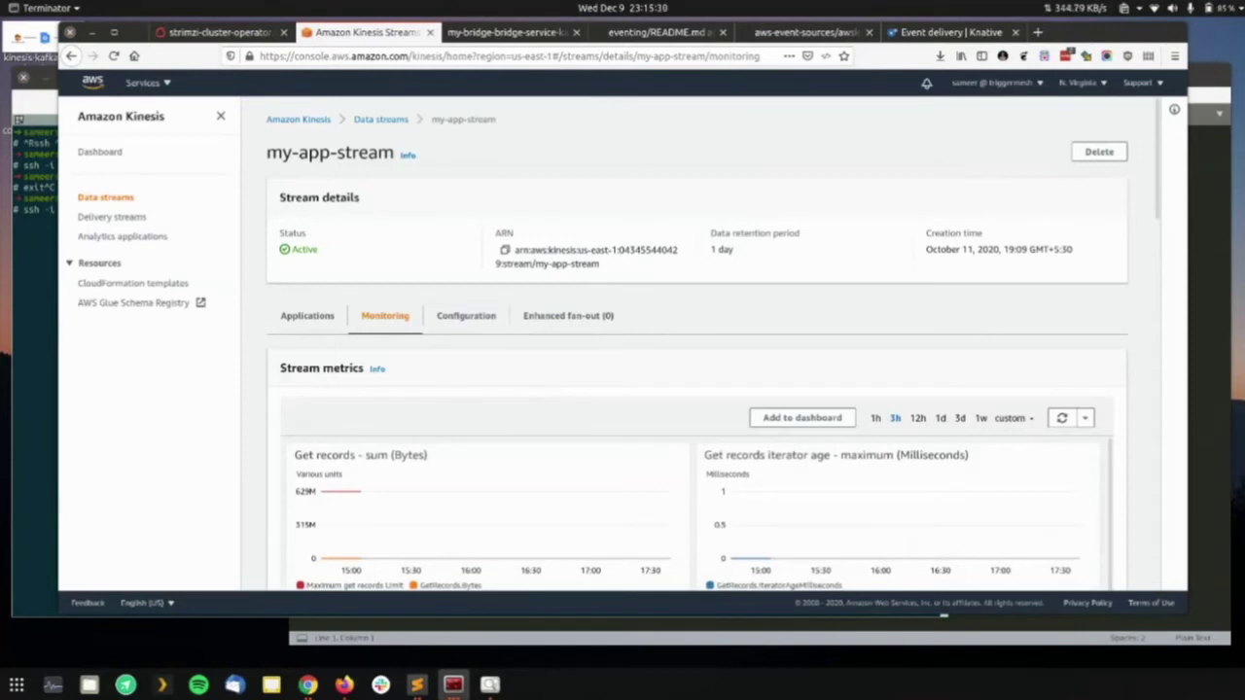
key("alt+Tab")
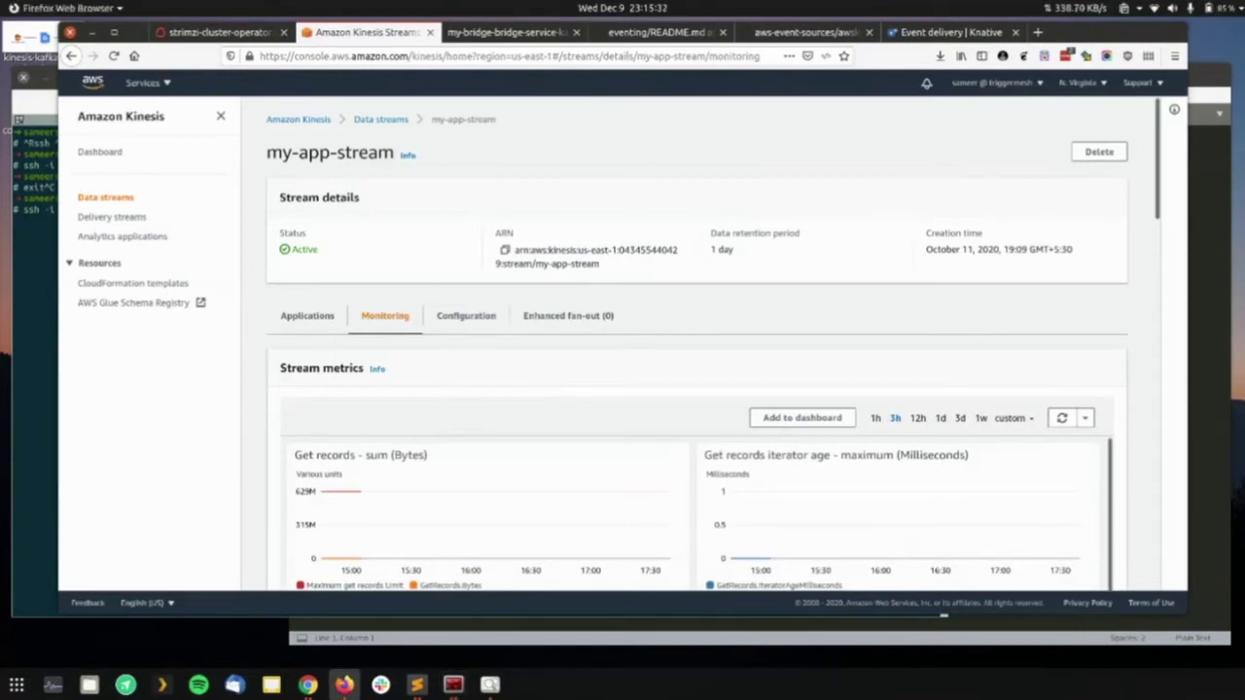
key("alt+Tab")
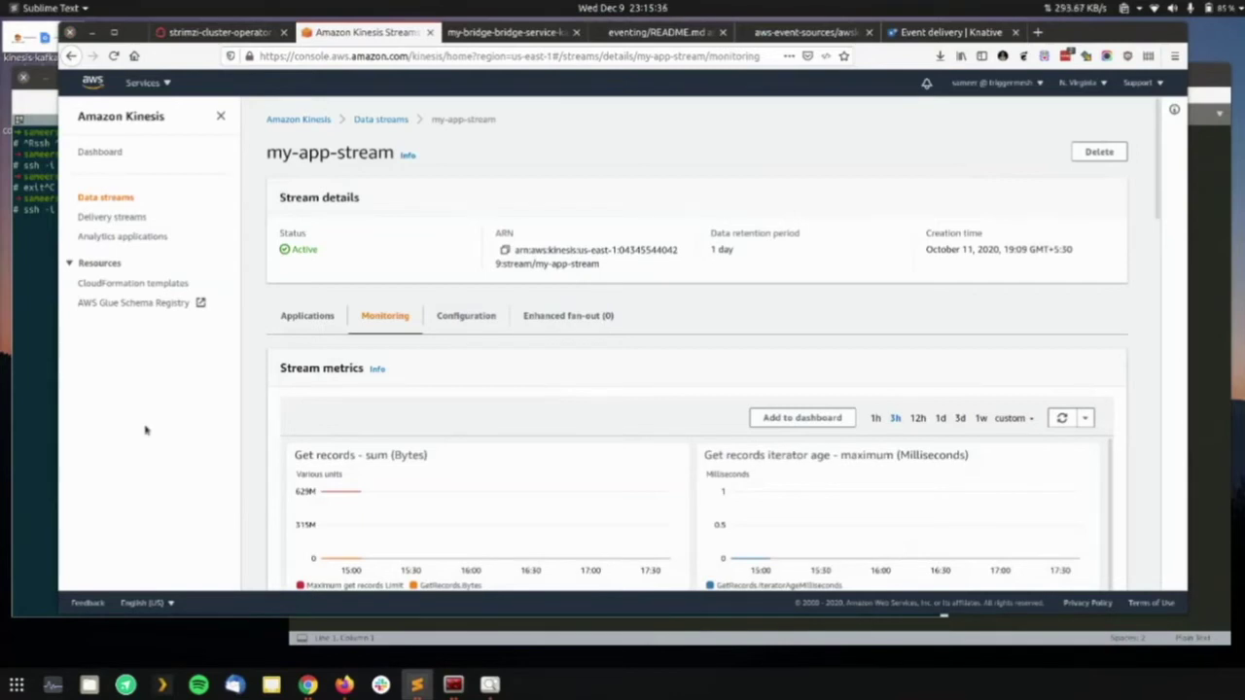
left_click(504, 390)
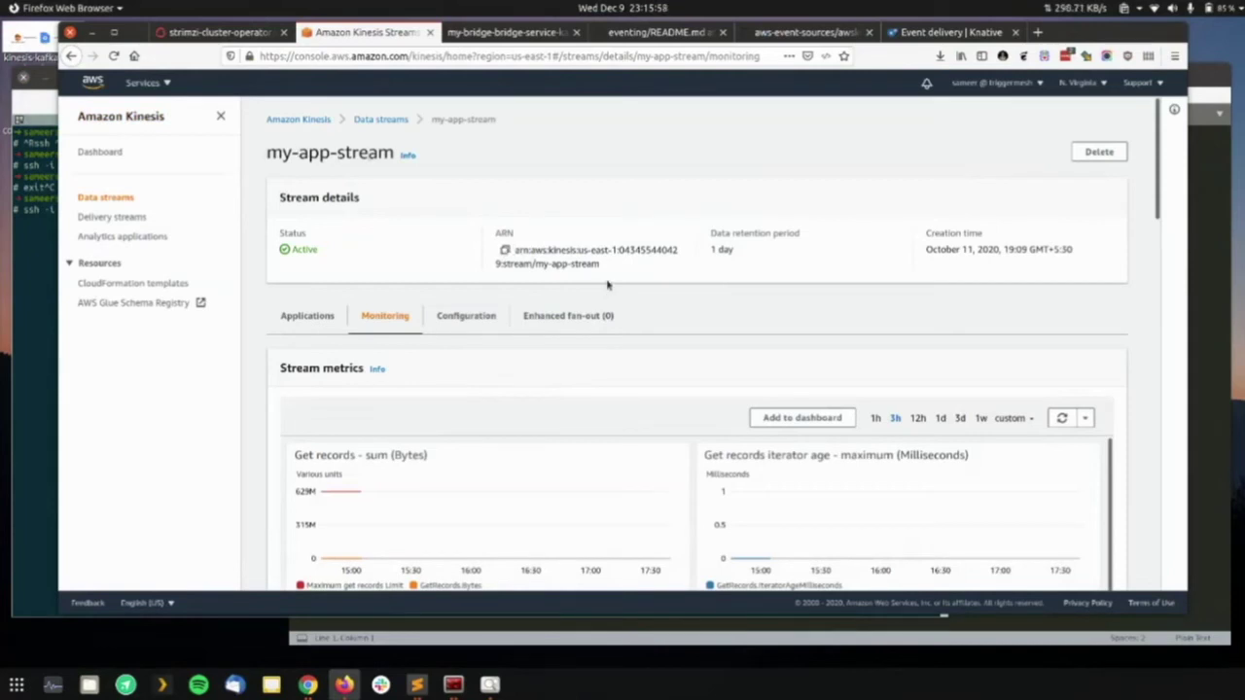
- Highlight the ARN of my-app-stream and switch to the kinesis-kafka-redux.png flow diagram in the Image Viewer
left_click_drag(609, 273, 516, 248)
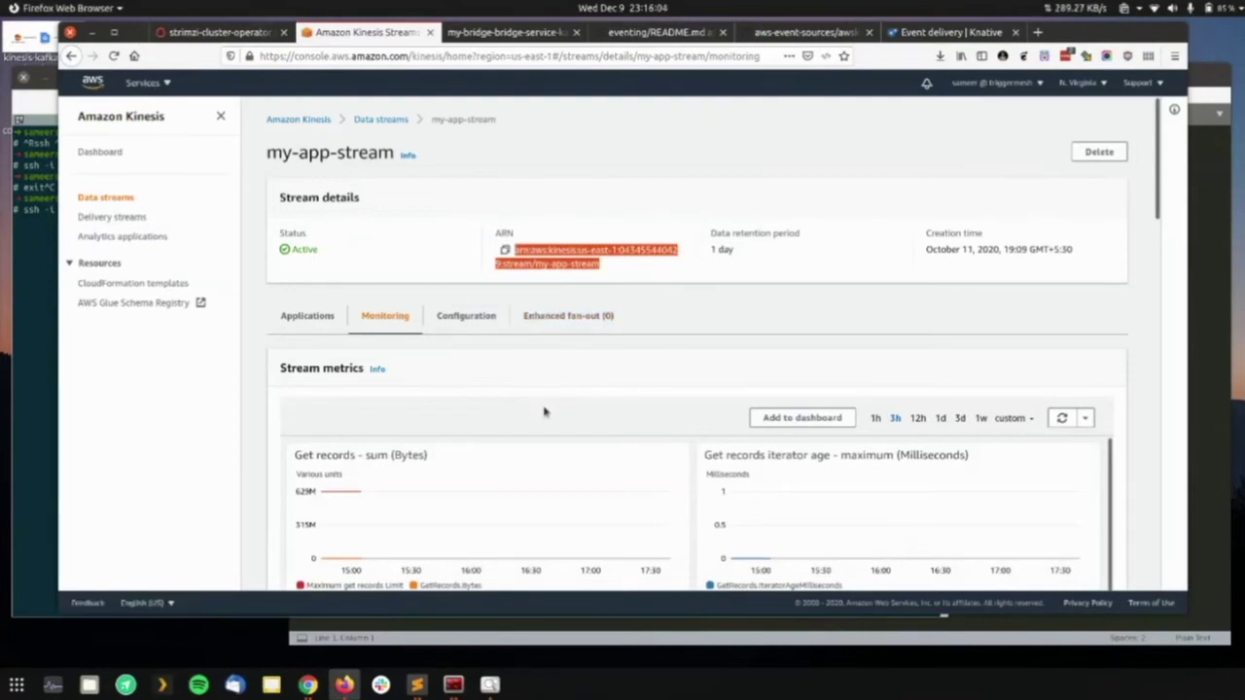
scroll(543, 416, "down", 3)
scroll(543, 416, "up", 3)
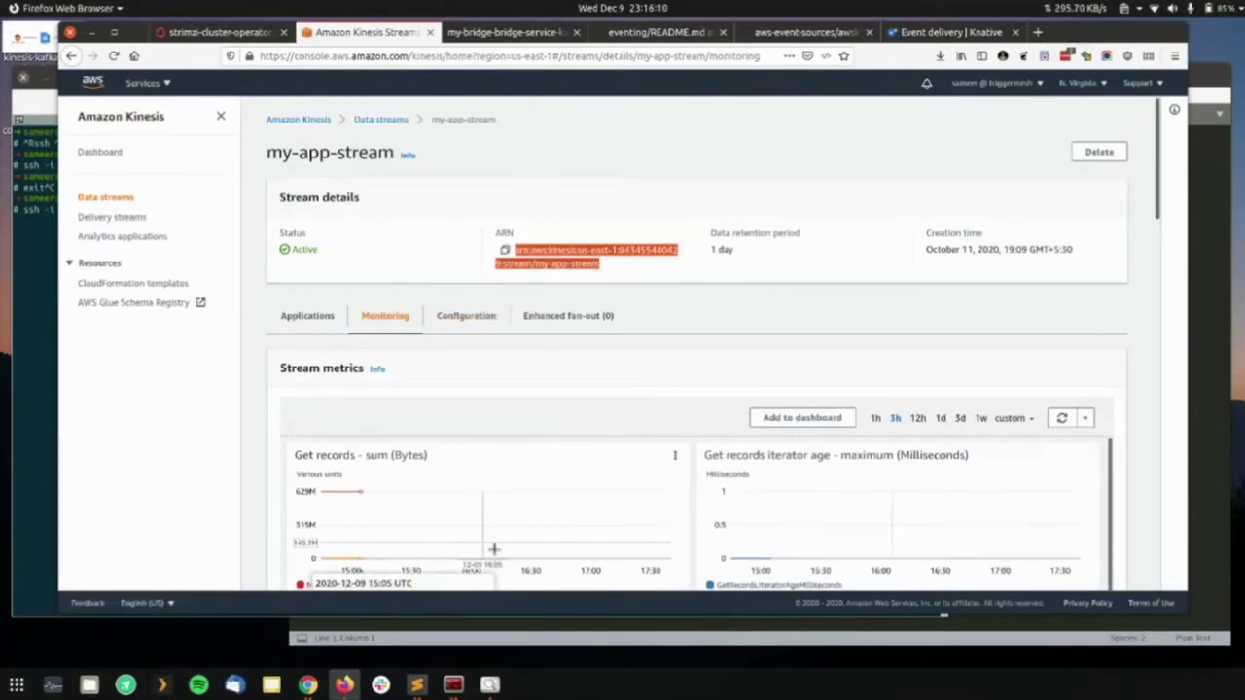
left_click(489, 684)
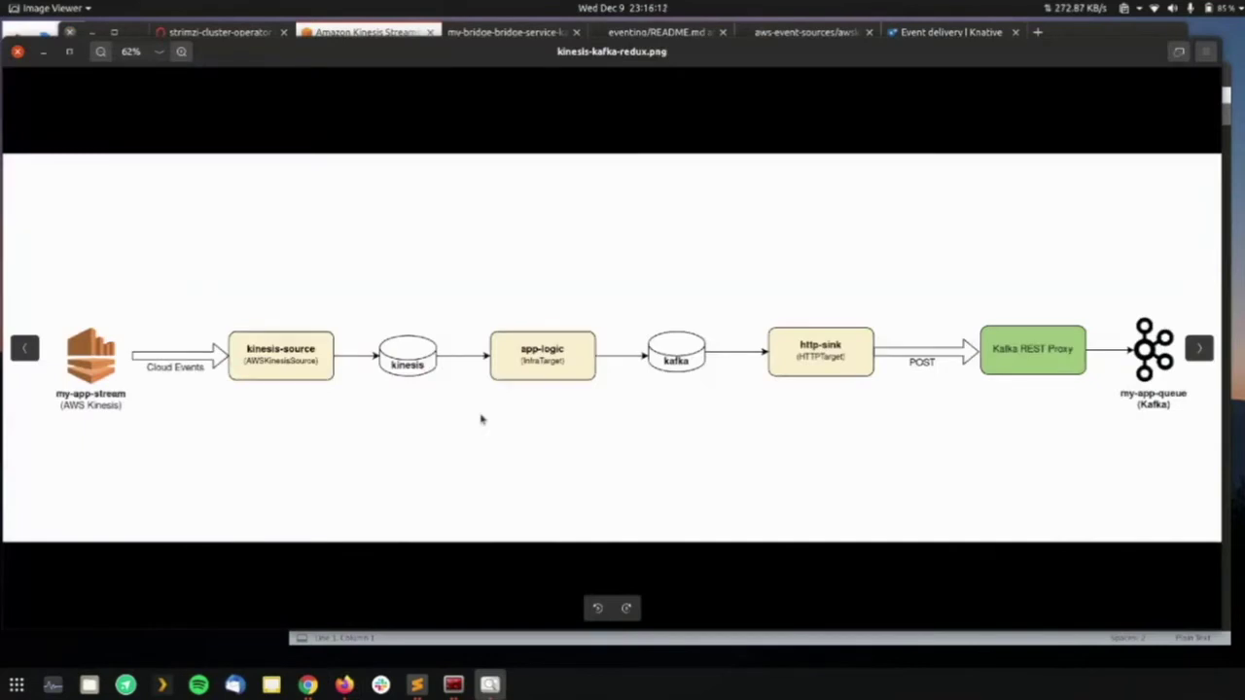